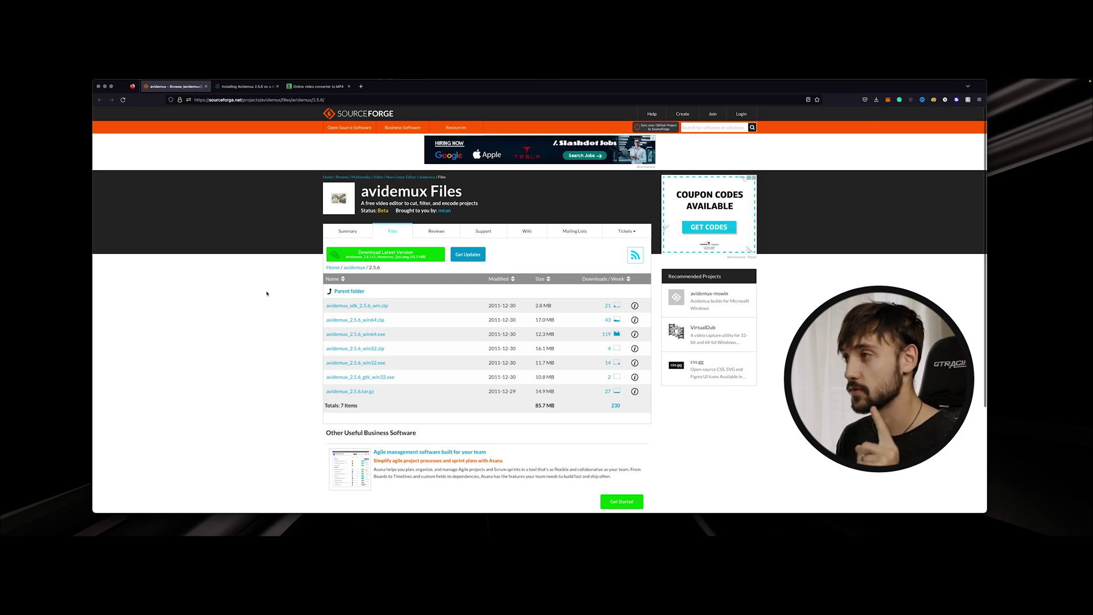
- Download avidemux_2.5.6_win64.zip from the Avidemux 2.5.6 file list
scroll(266, 293, "down", 1)
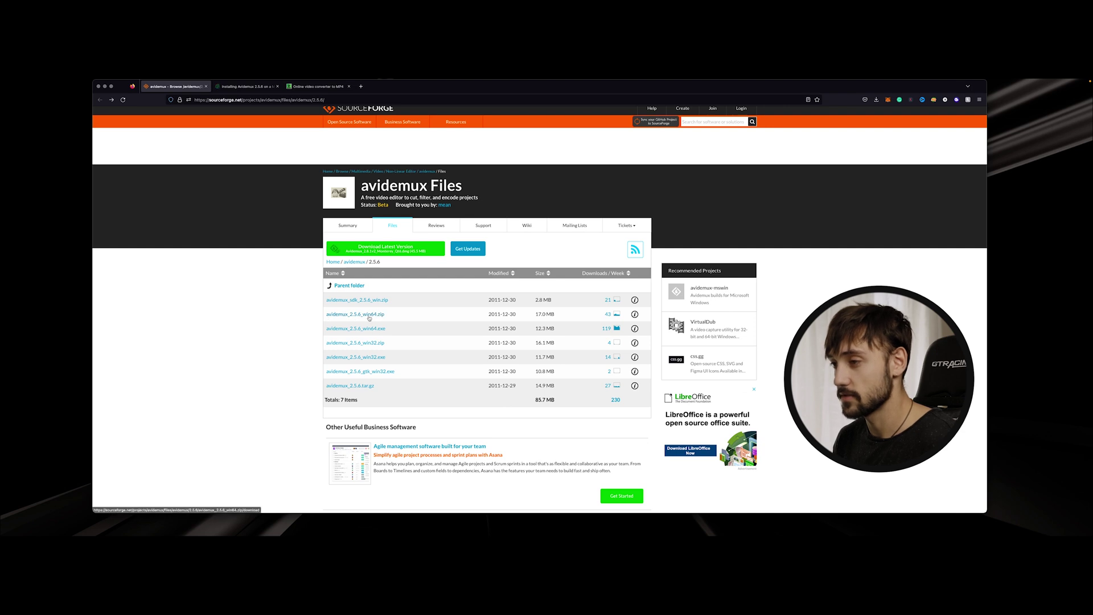
left_click(370, 317)
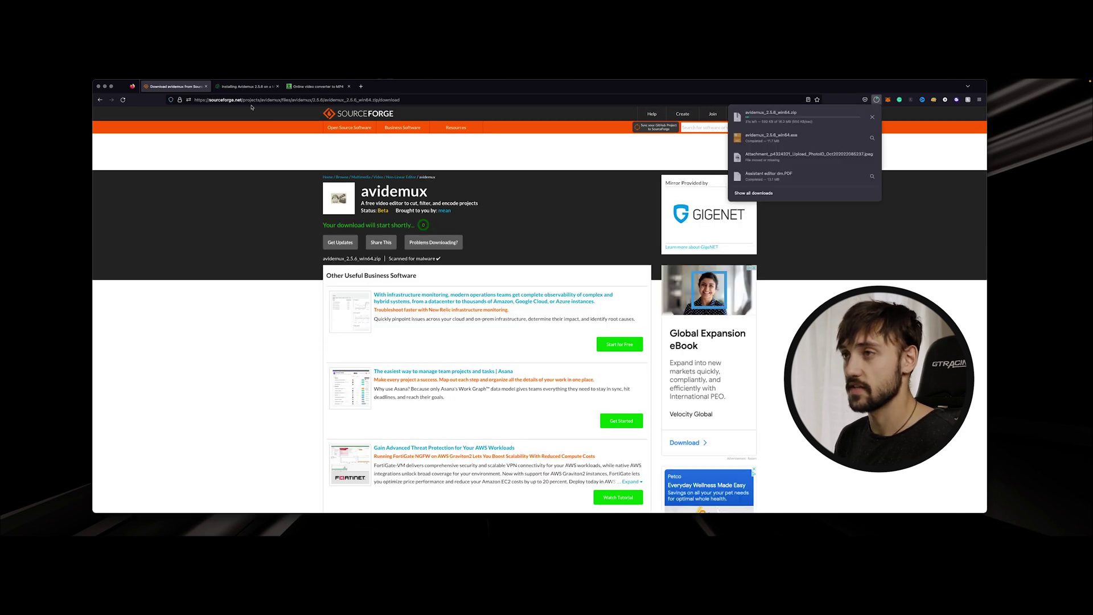
- Switch to the guide on installing Avidemux 2.5.6 on a Mac and skim its instructions
left_click(253, 87)
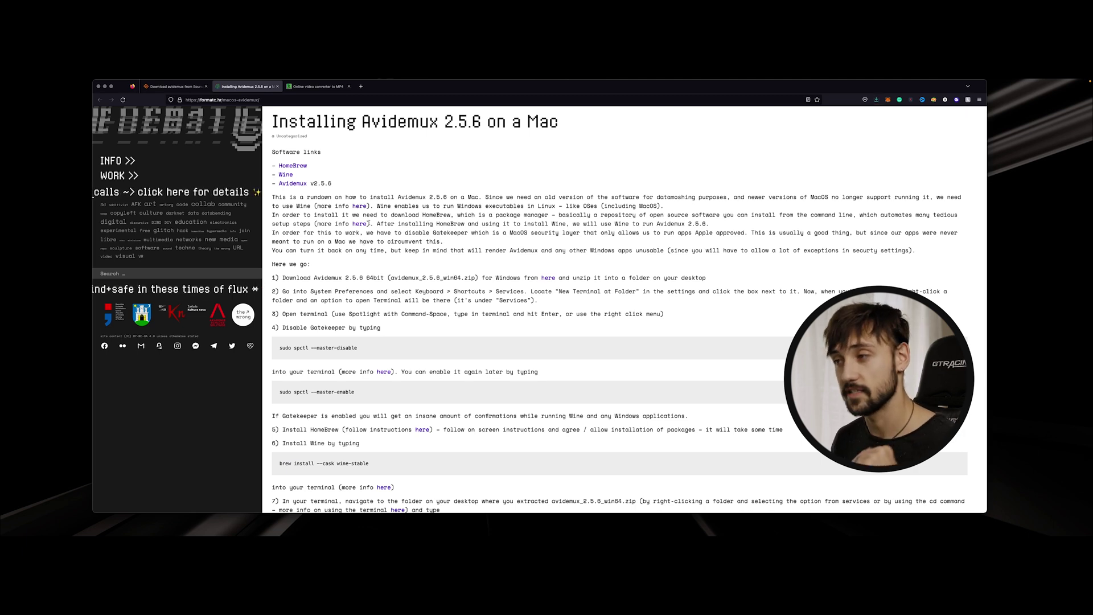
scroll(387, 302, "down", 5)
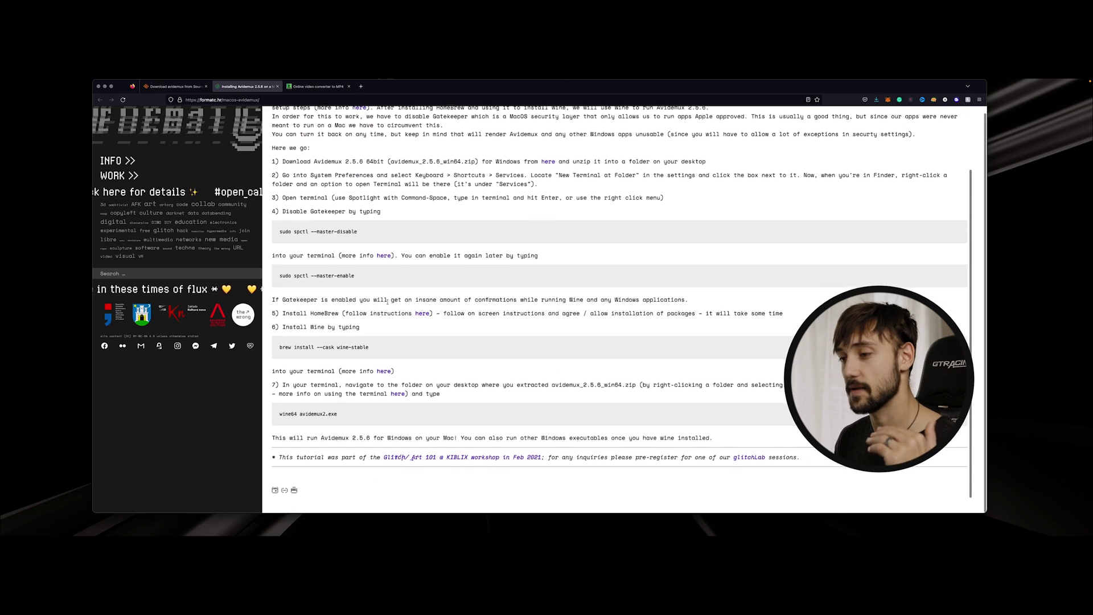
scroll(387, 302, "up", 4)
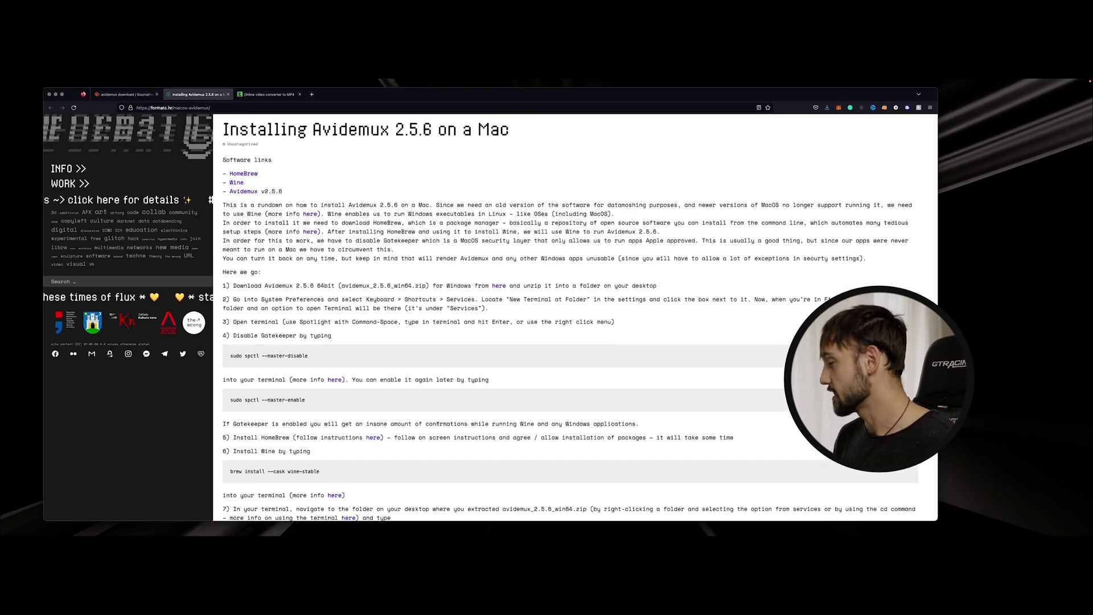
- Narrow the browser window and place the Finder window showing Downloads beside it
key("super+Tab")
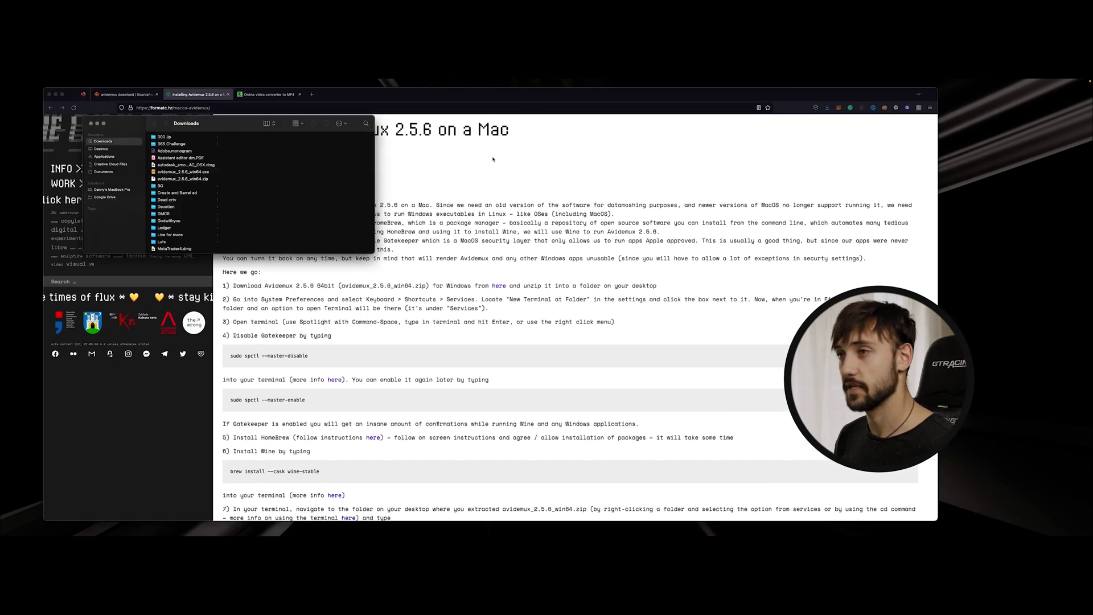
left_click_drag(450, 95, 423, 92)
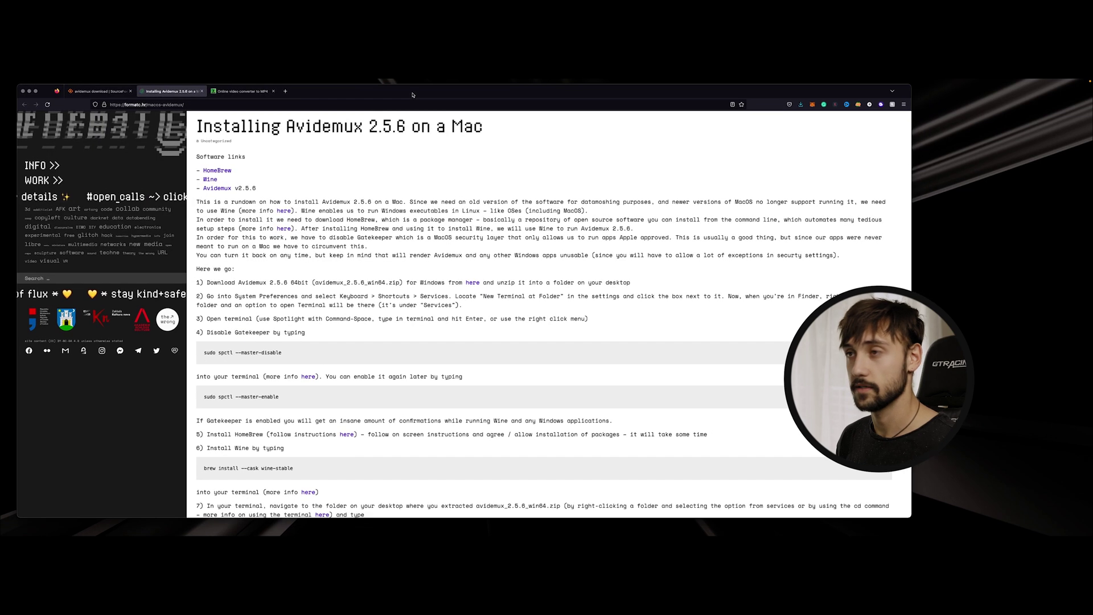
left_click_drag(910, 240, 787, 240)
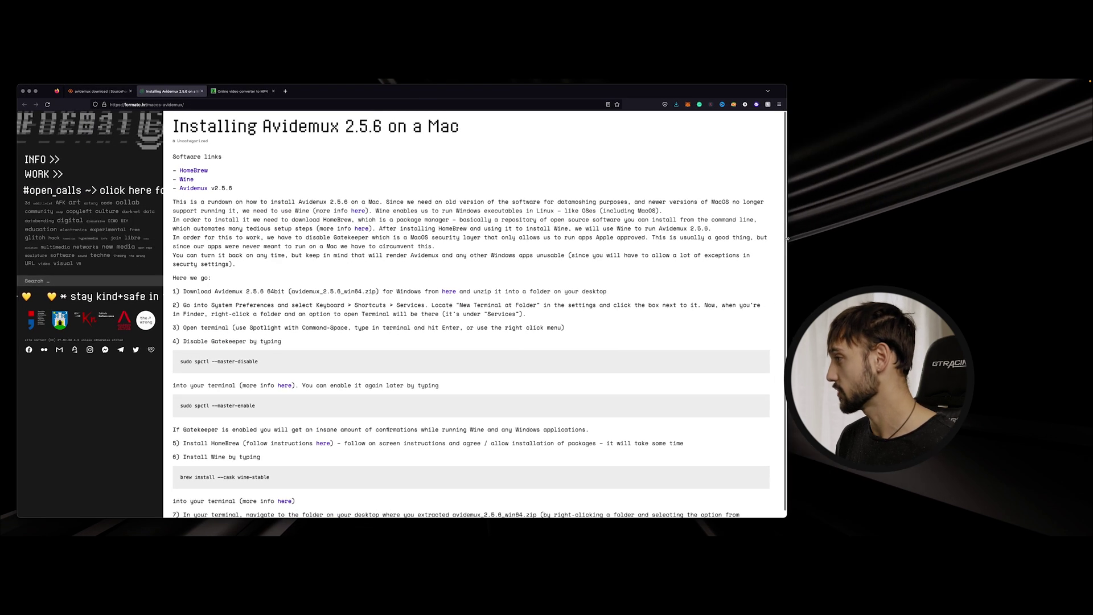
key("super+Tab")
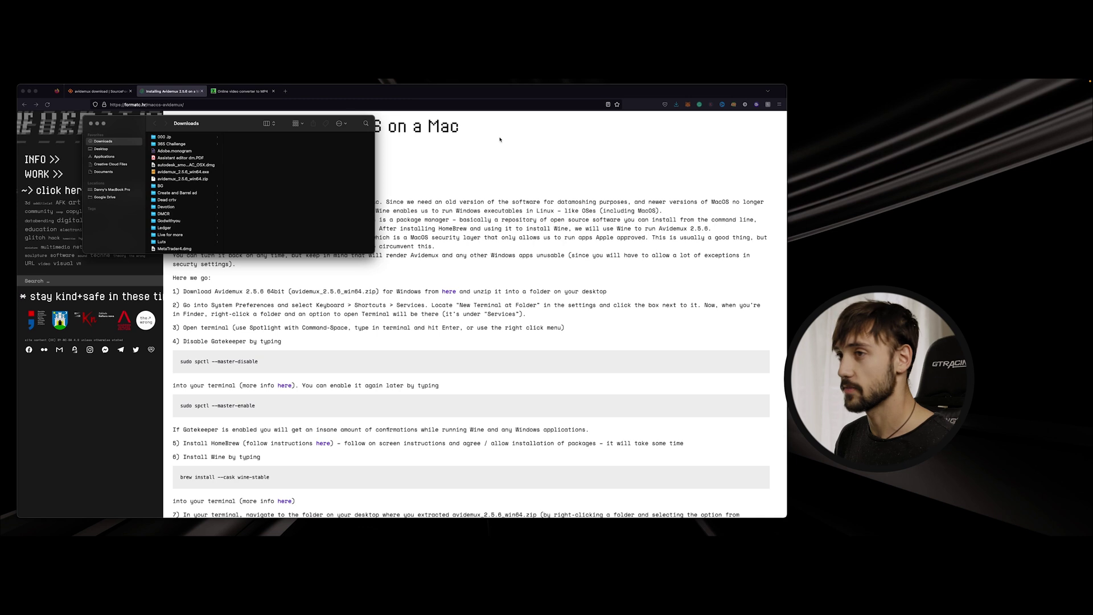
left_click_drag(211, 125, 918, 95)
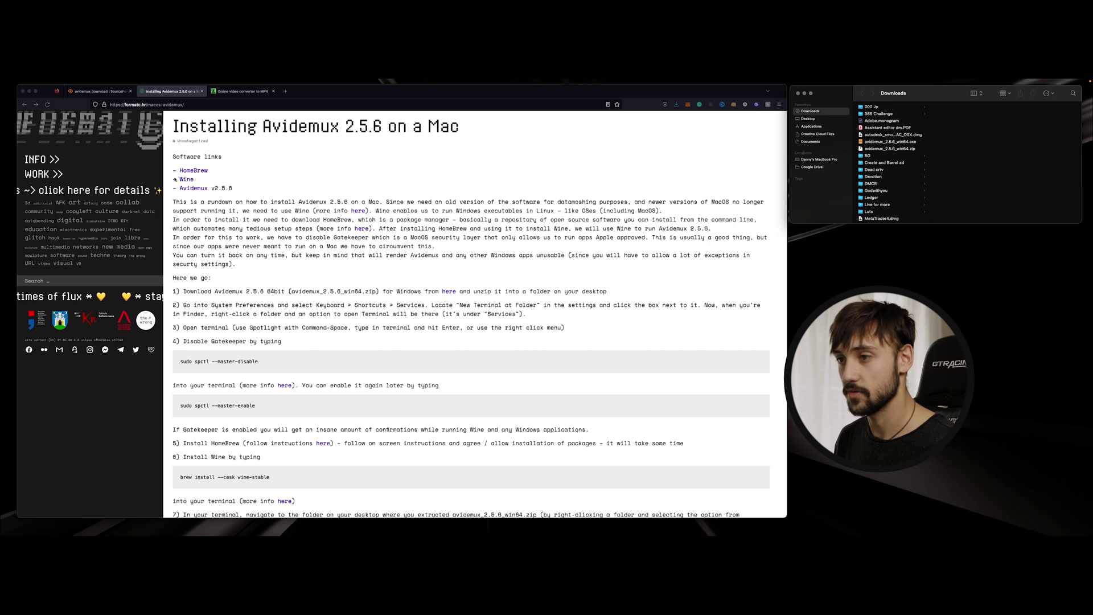
- Read the guide's first two instructions on unzipping Avidemux and enabling New Terminal at Folder
scroll(251, 257, "down", 3)
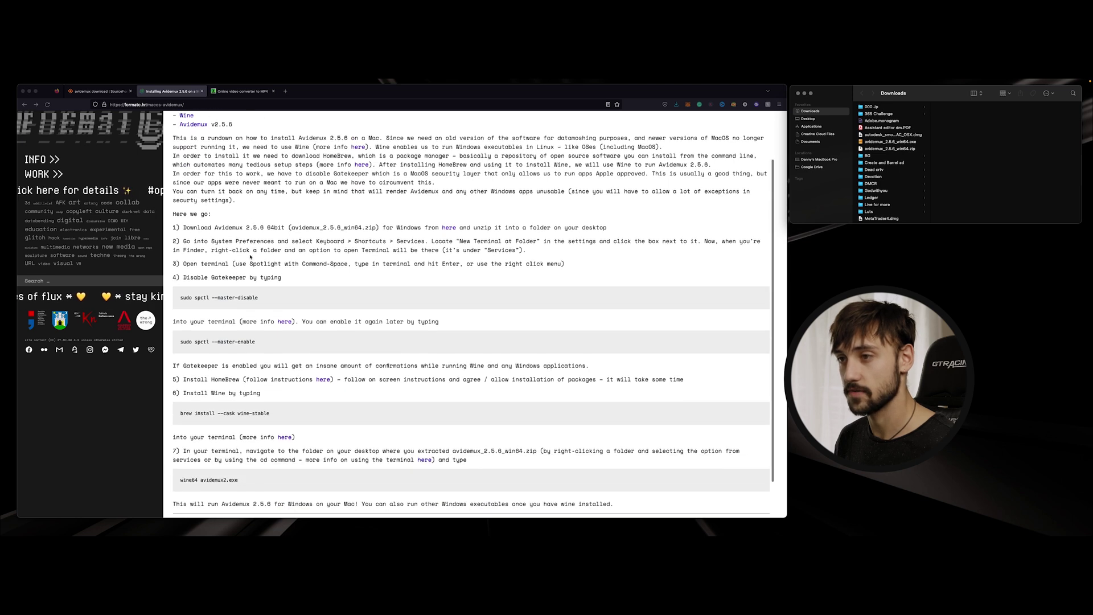
left_click(173, 214)
scroll(174, 214, "down", 1)
left_click_drag(198, 210, 376, 215)
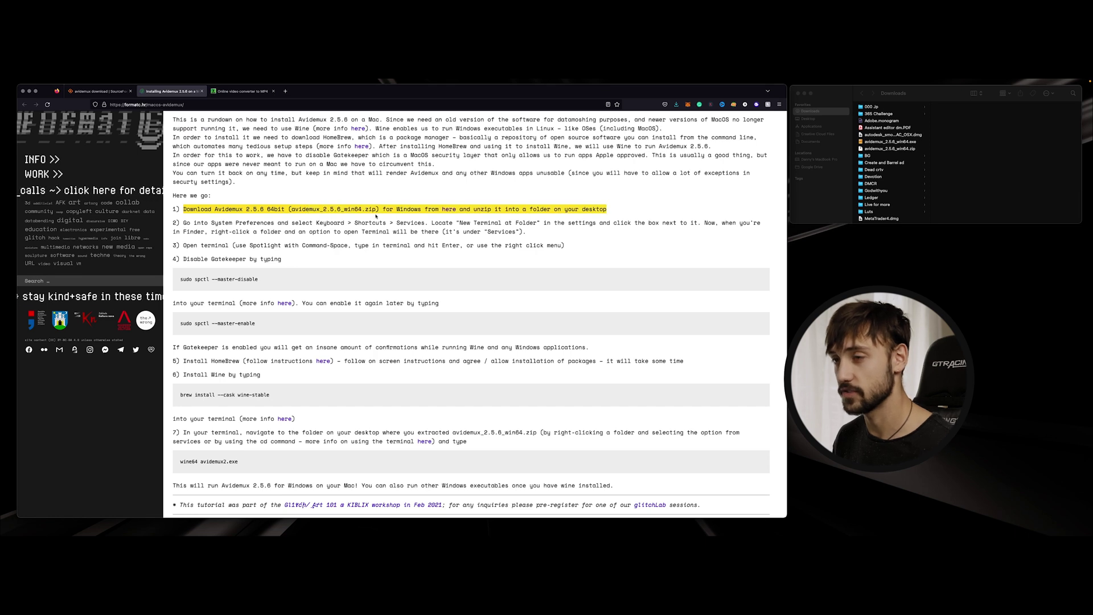
left_click(375, 216)
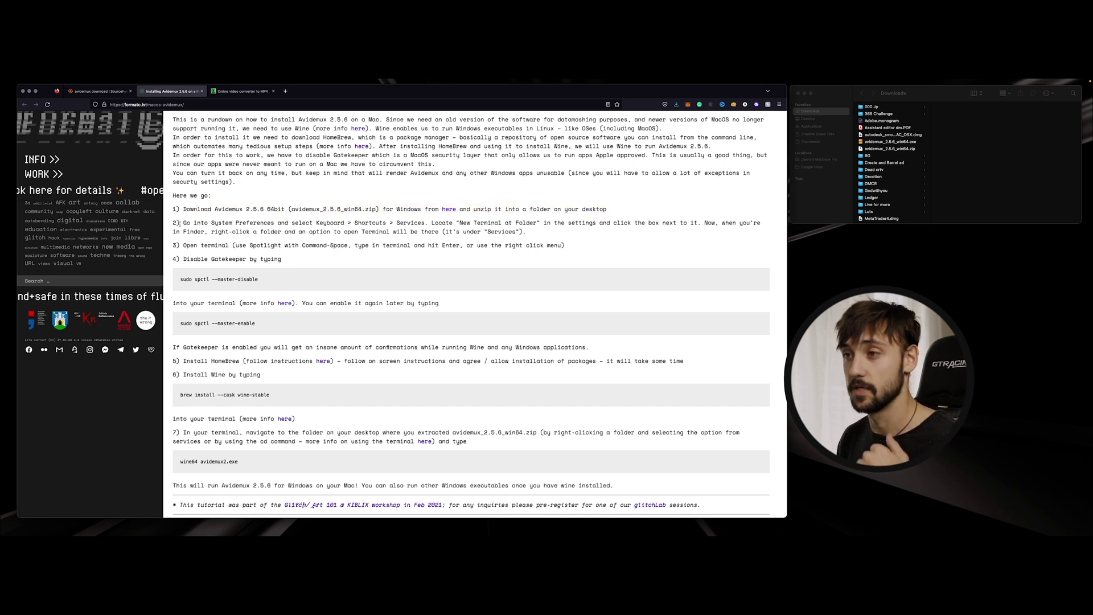
scroll(627, 199, "down", 1)
- Open the system settings, search for "services", and bring up the keyboard shortcuts
mouse_move(191, 81)
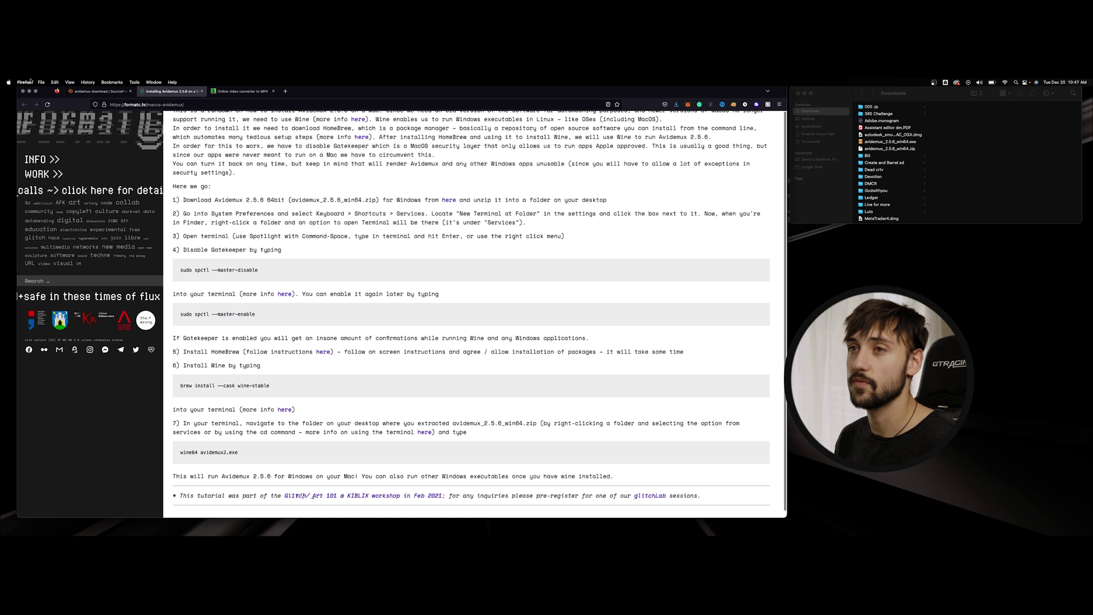
left_click(9, 82)
left_click(34, 103)
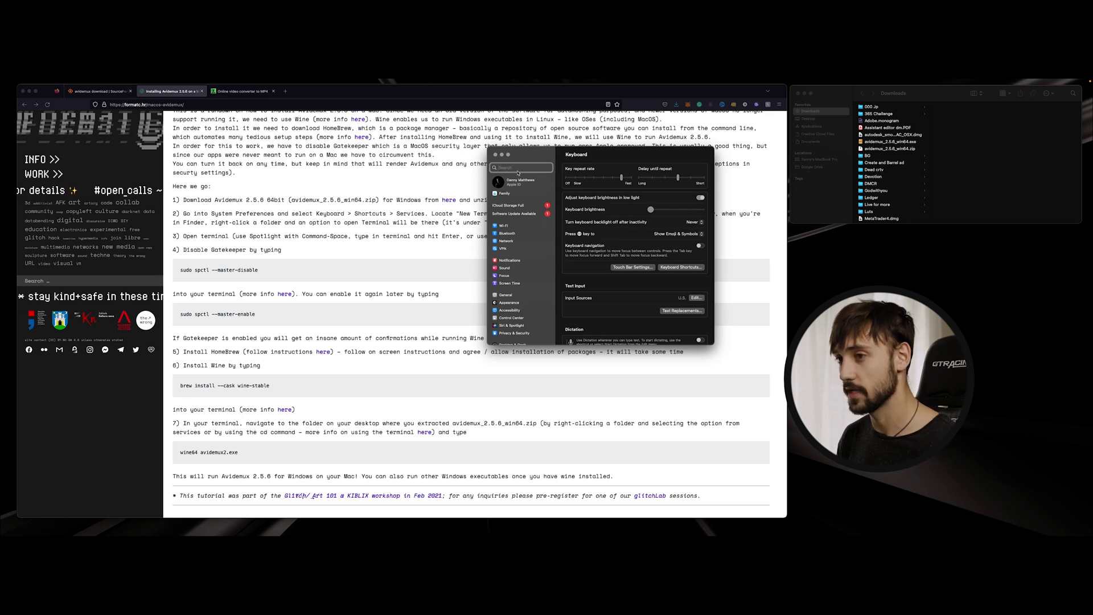
type("service")
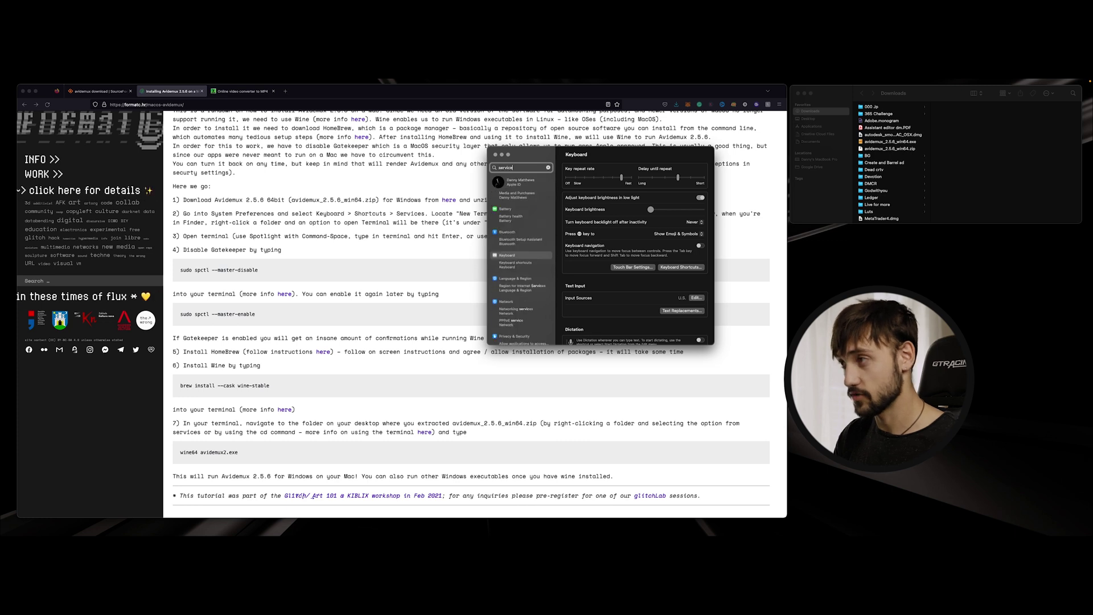
type("s")
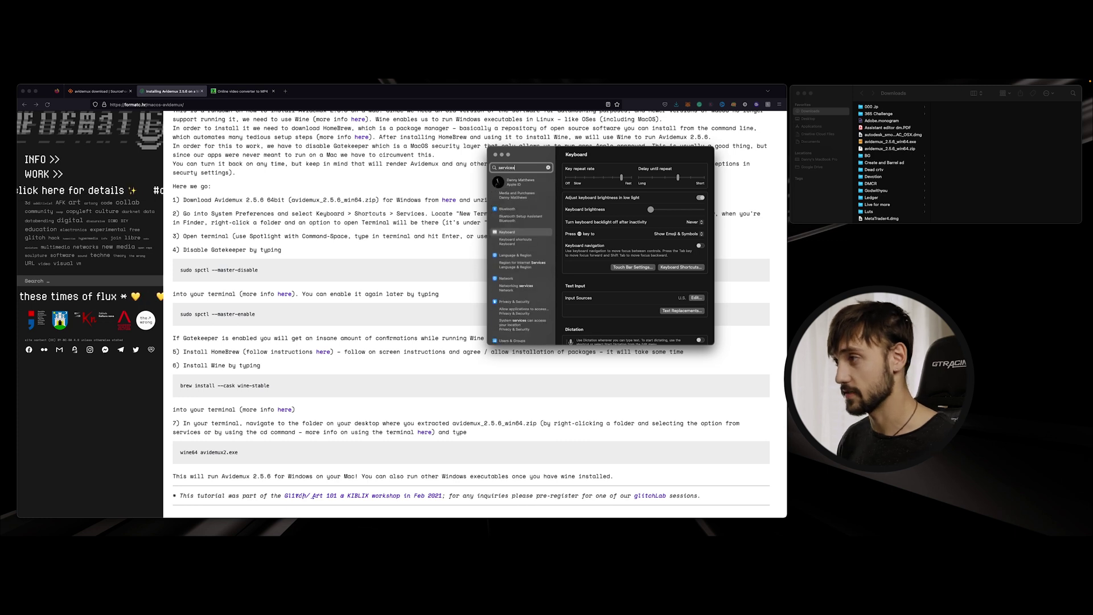
left_click(512, 243)
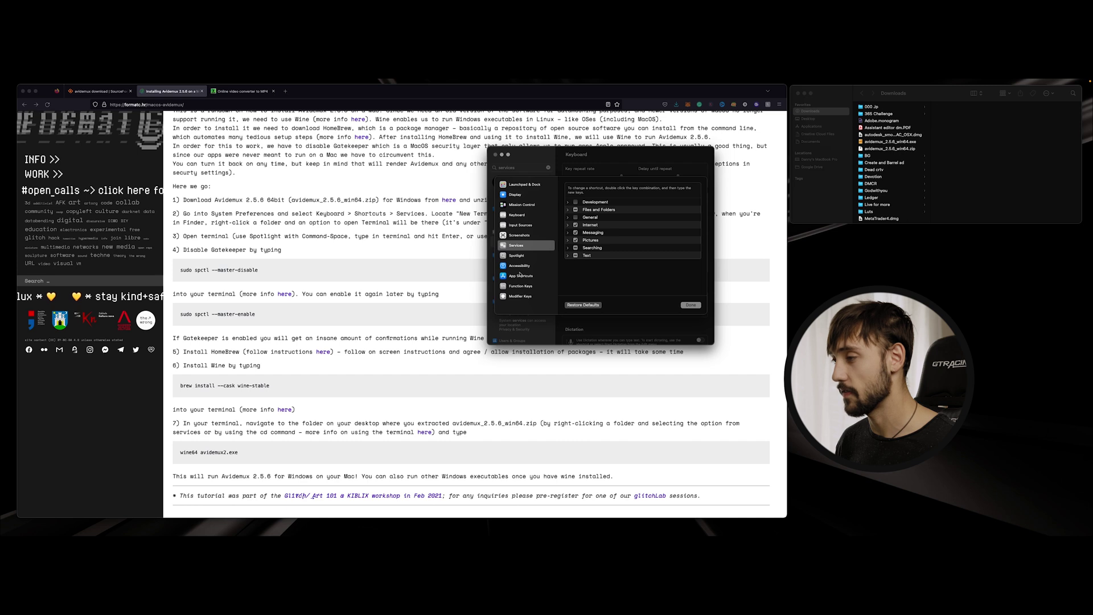
- Check that New Terminal at Folder is enabled among the Files and Folders services, then close the shortcut settings and return to the guide
left_click(518, 255)
left_click(516, 245)
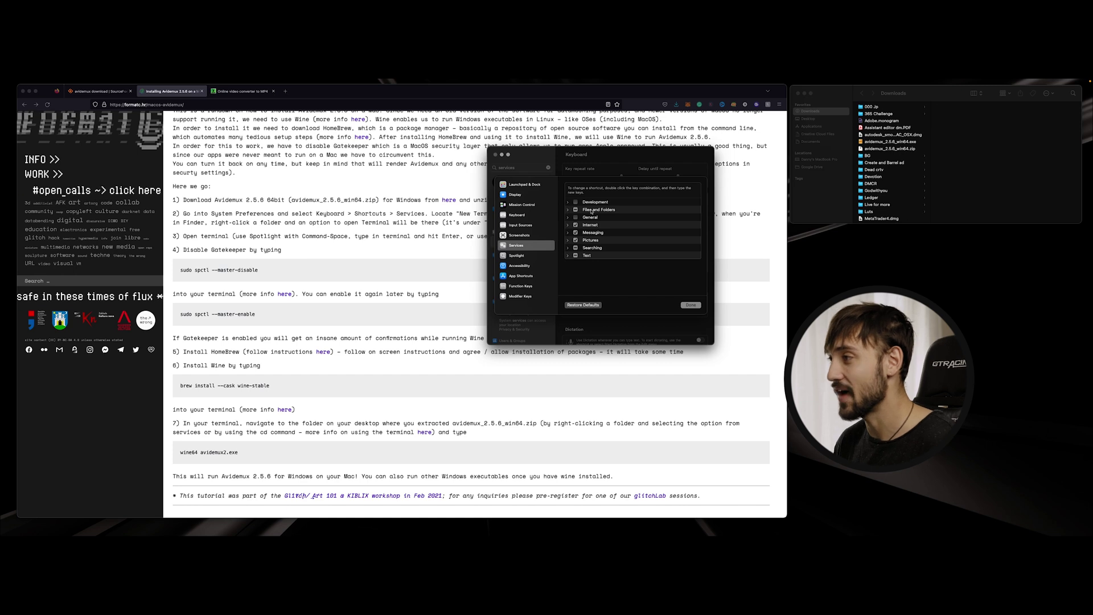
left_click(568, 210)
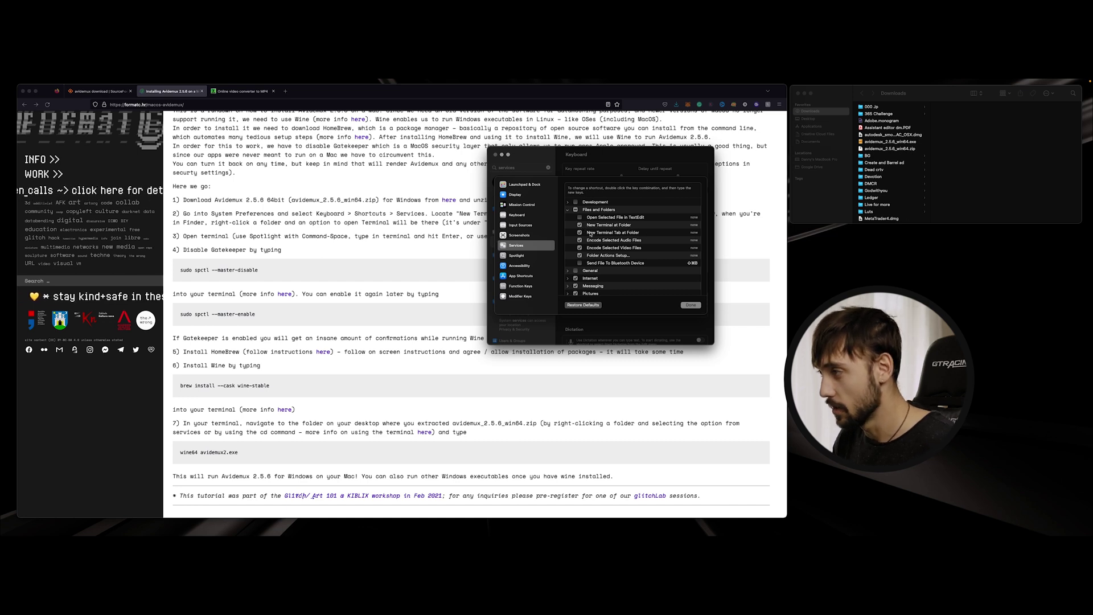
left_click(694, 306)
left_click(185, 242)
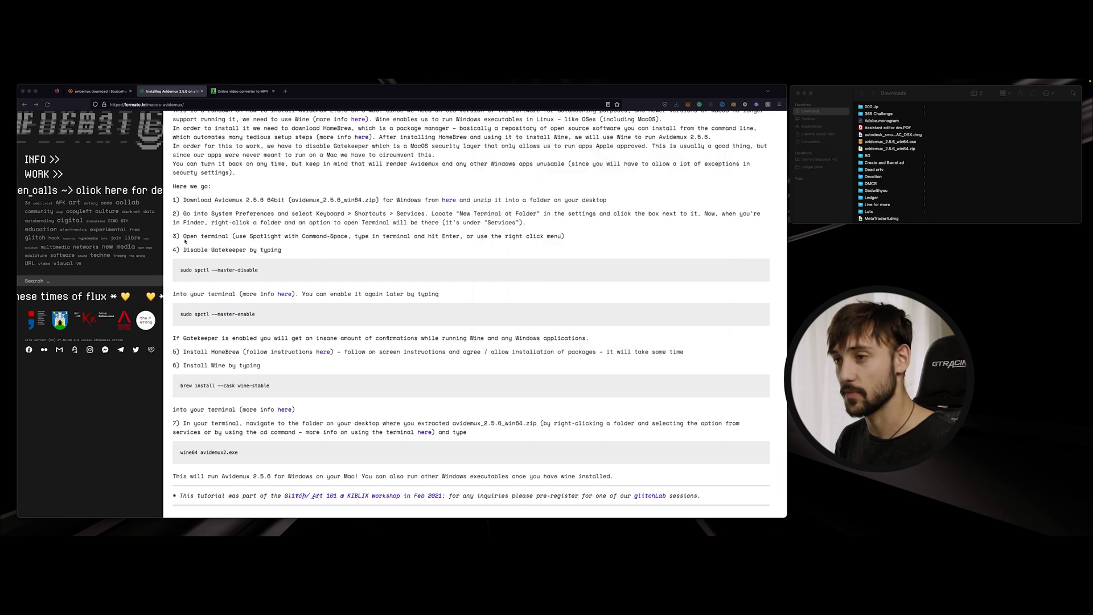
- Launch Terminal from the Utilities folder inside Applications
left_click(814, 114)
left_click(811, 127)
scroll(874, 160, "down", 10)
left_click(879, 160)
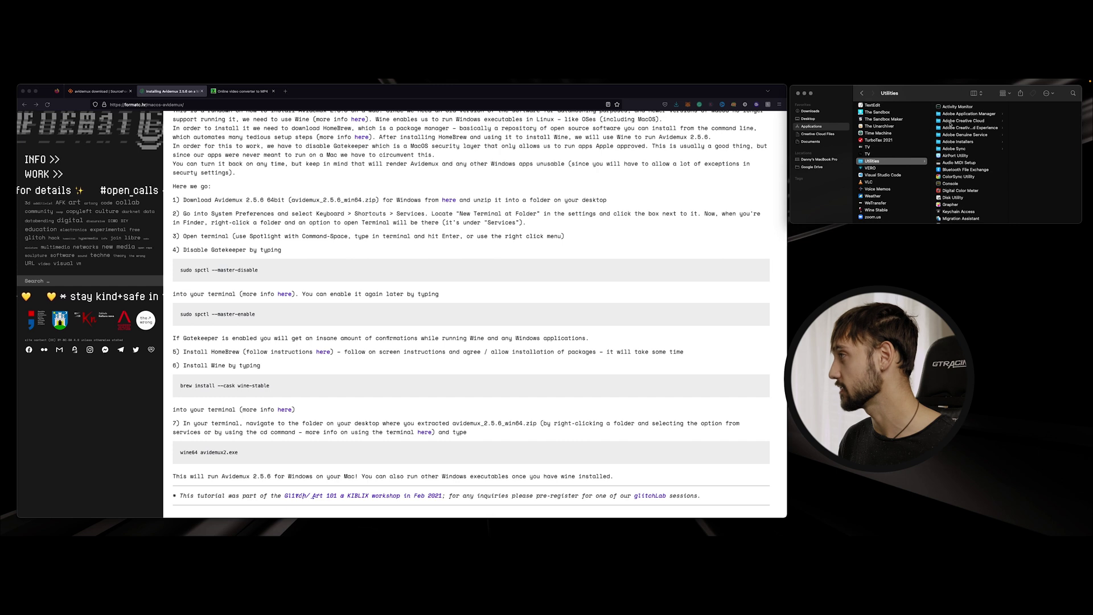
scroll(965, 184, "down", 3)
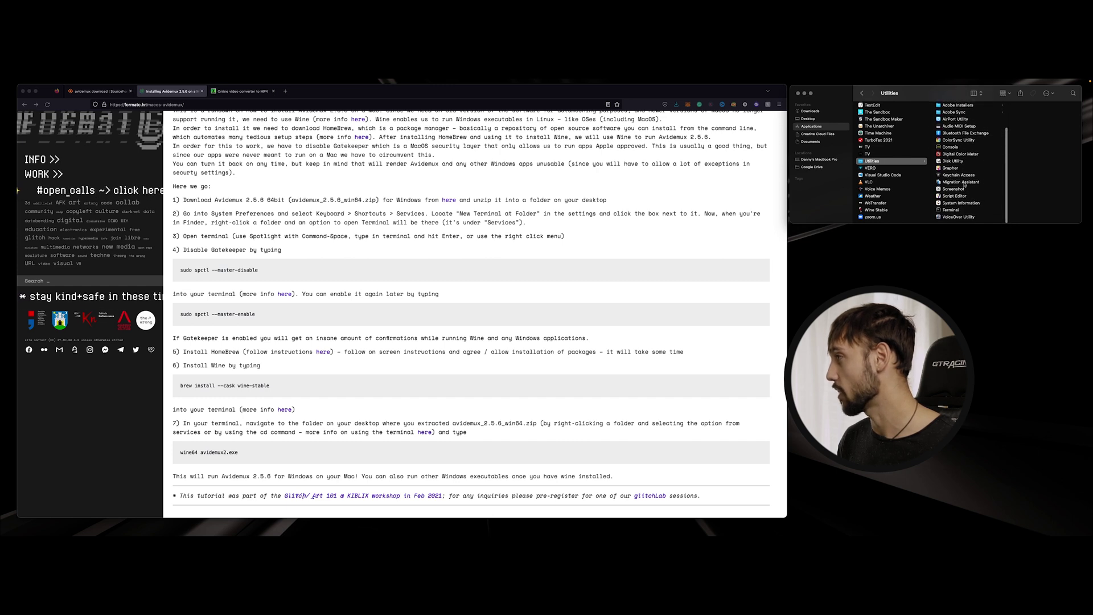
left_click(948, 211)
double_click(948, 210)
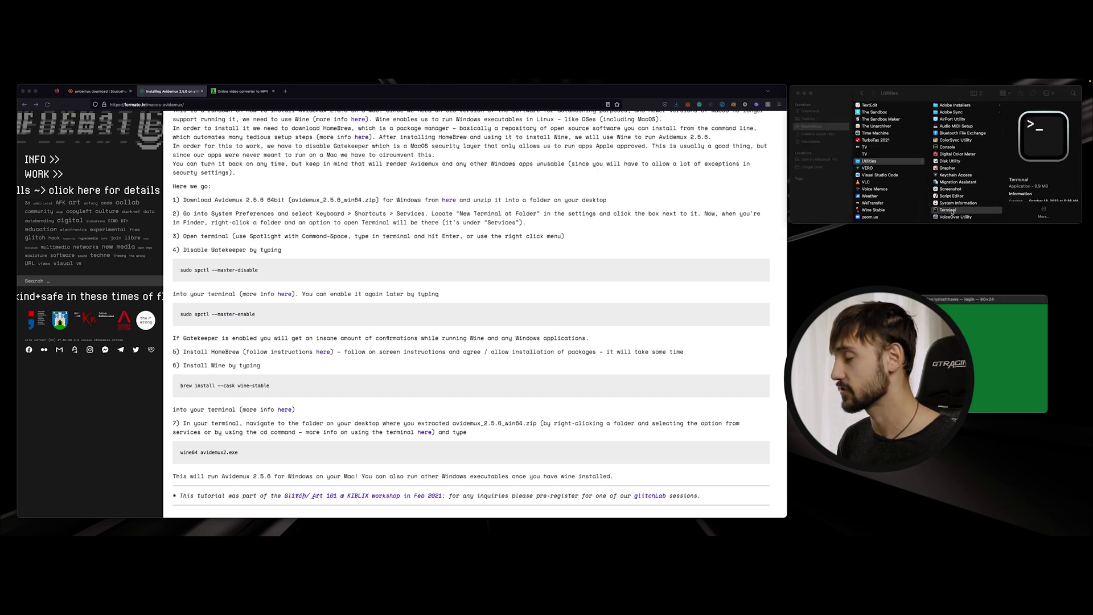
- Enlarge the Terminal window and move it aside so the guide's commands stay readable
left_click_drag(978, 306, 482, 205)
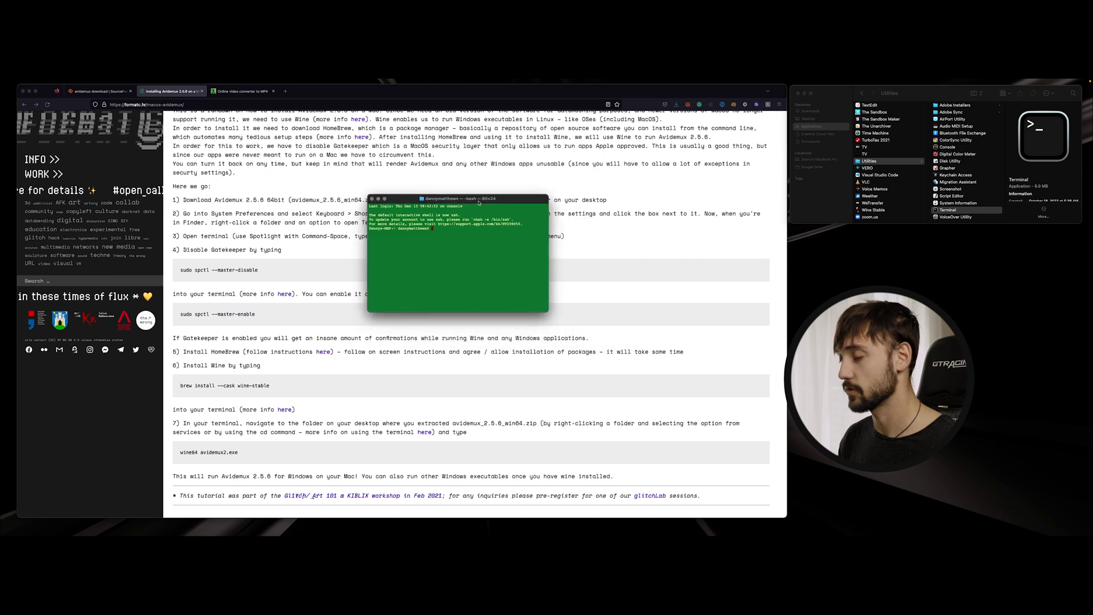
left_click_drag(545, 311, 709, 388)
left_click_drag(518, 202, 806, 191)
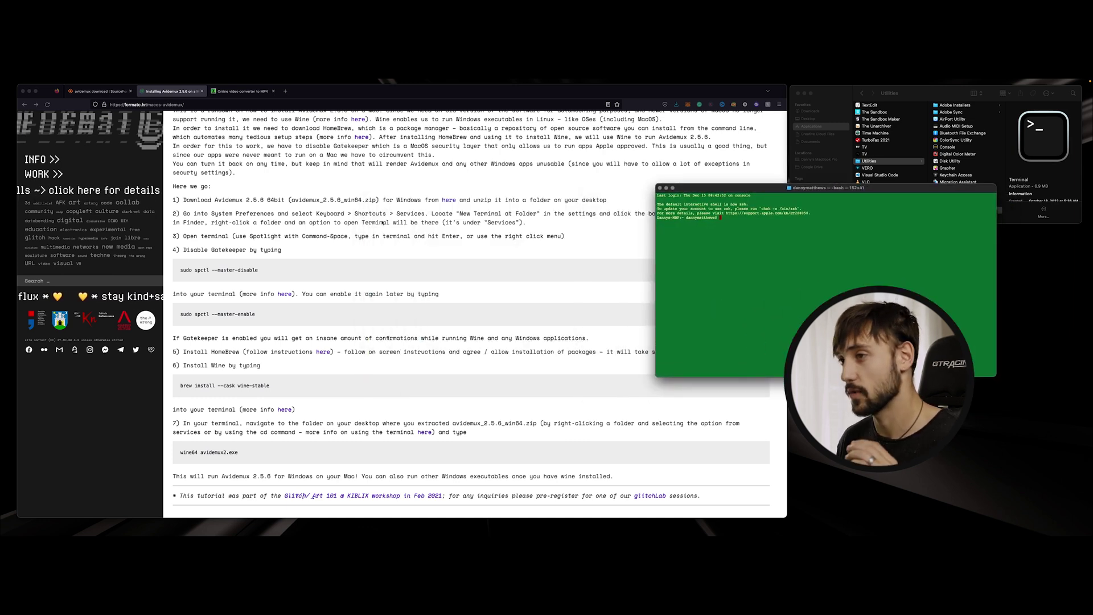
- Disable Gatekeeper by running the guide's command sudo spctl --master-disable in Terminal and entering the account password
scroll(185, 224, "down", 1)
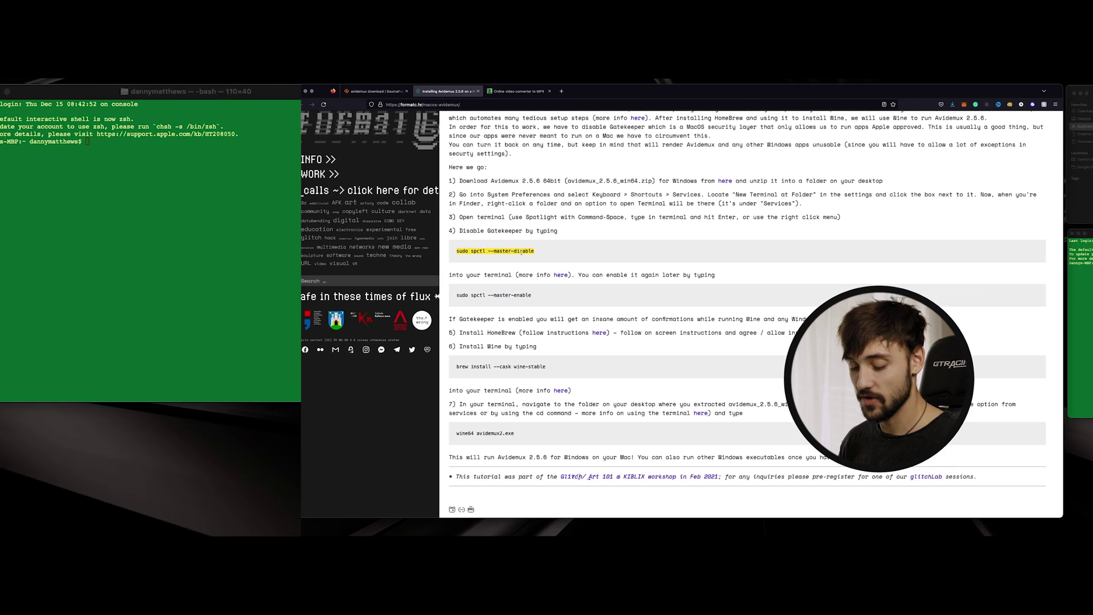
left_click(138, 198)
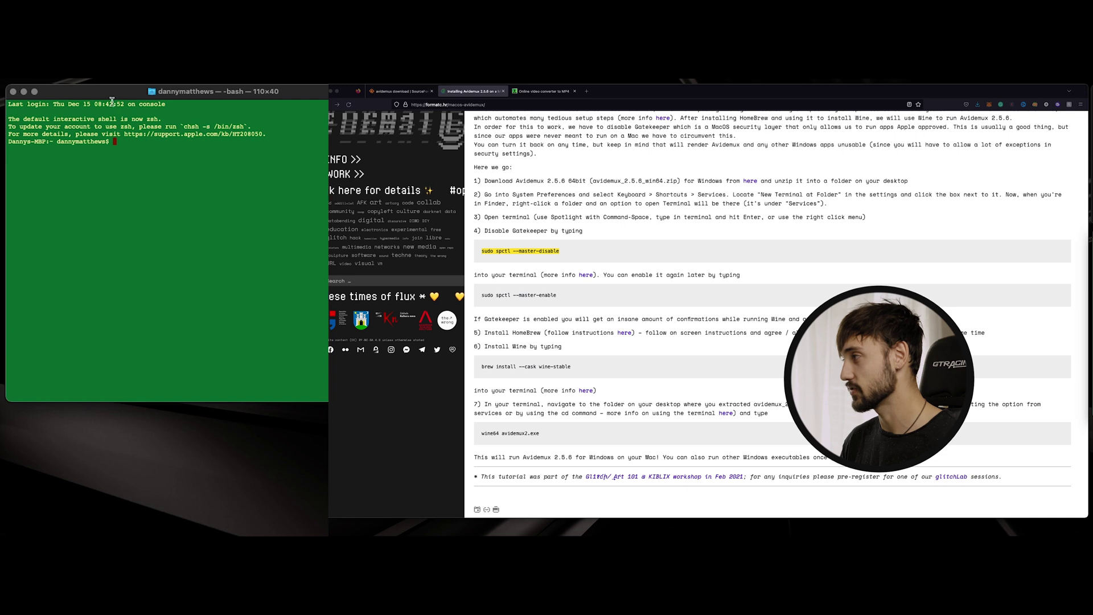
type("sudo spctl --master-disable")
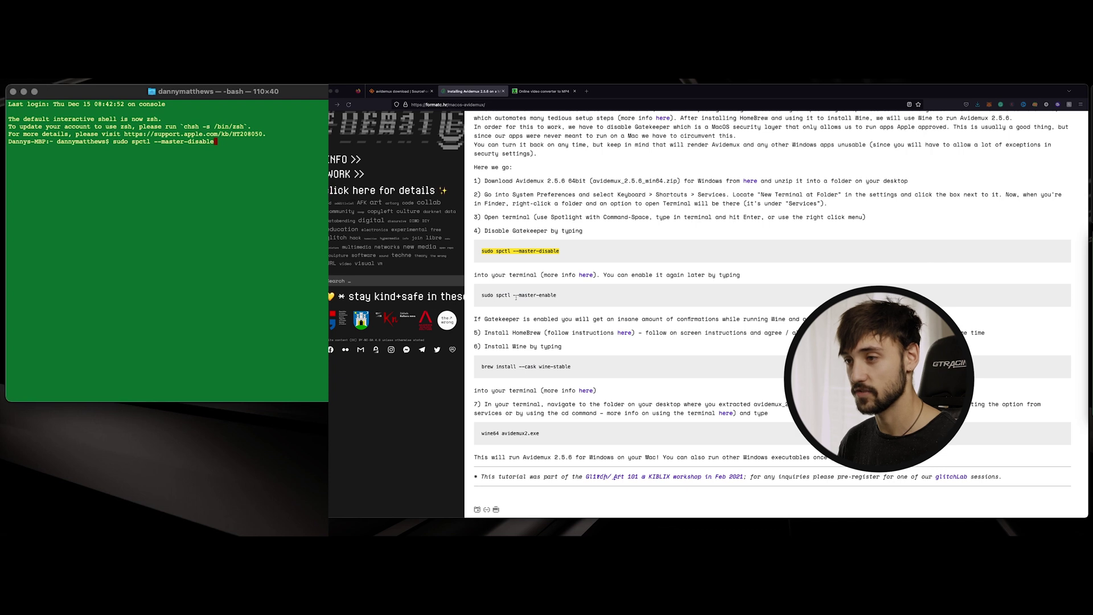
key("Return")
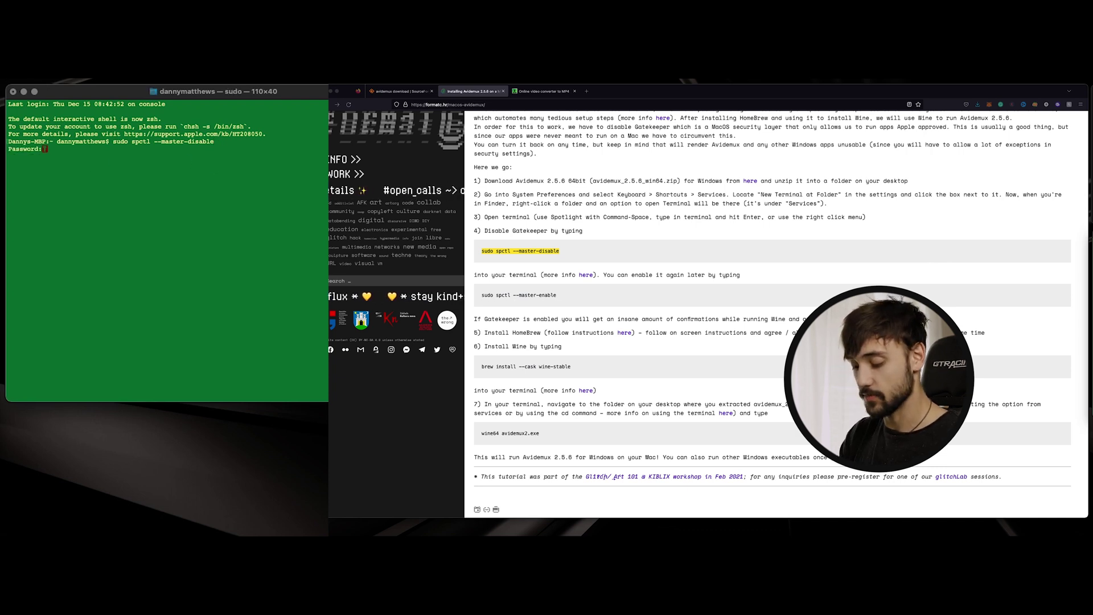
key("Return")
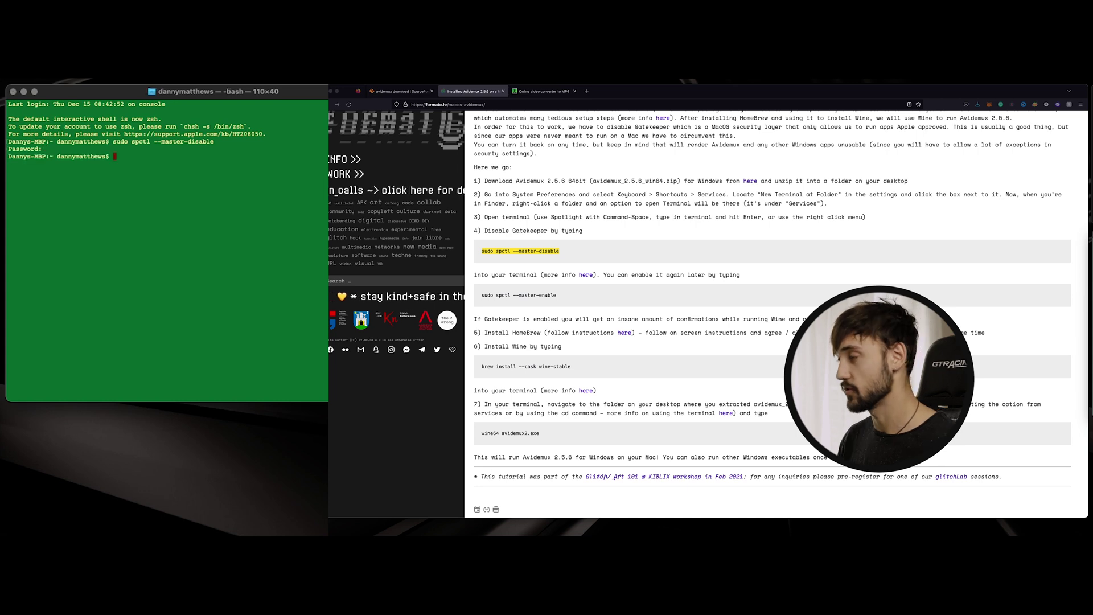
- Read the guide's fifth instruction, on installing HomeBrew
scroll(753, 245, "down", 1)
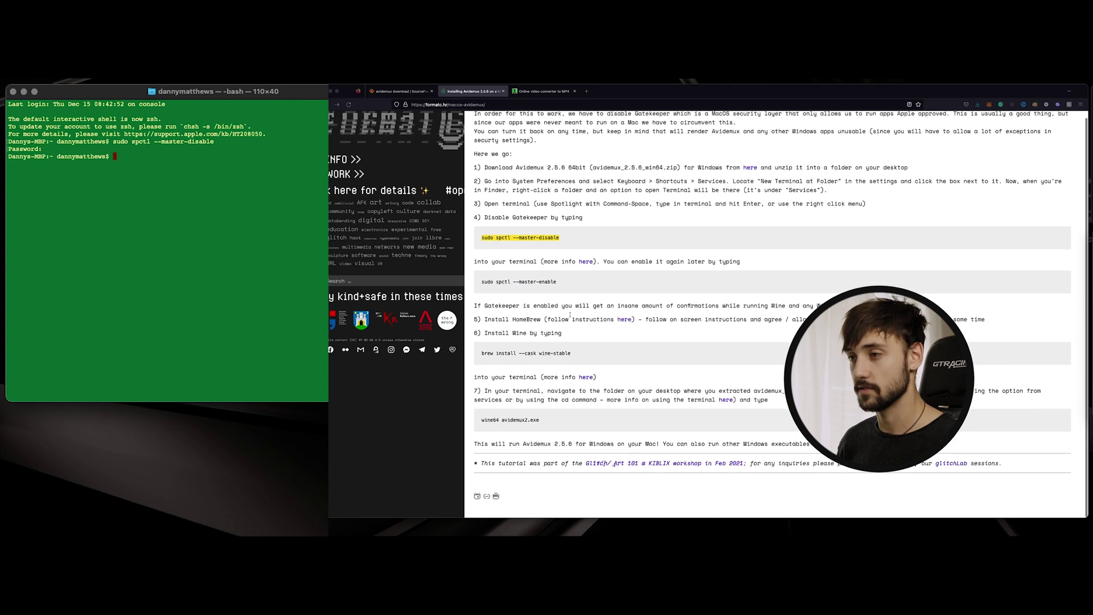
left_click(501, 315)
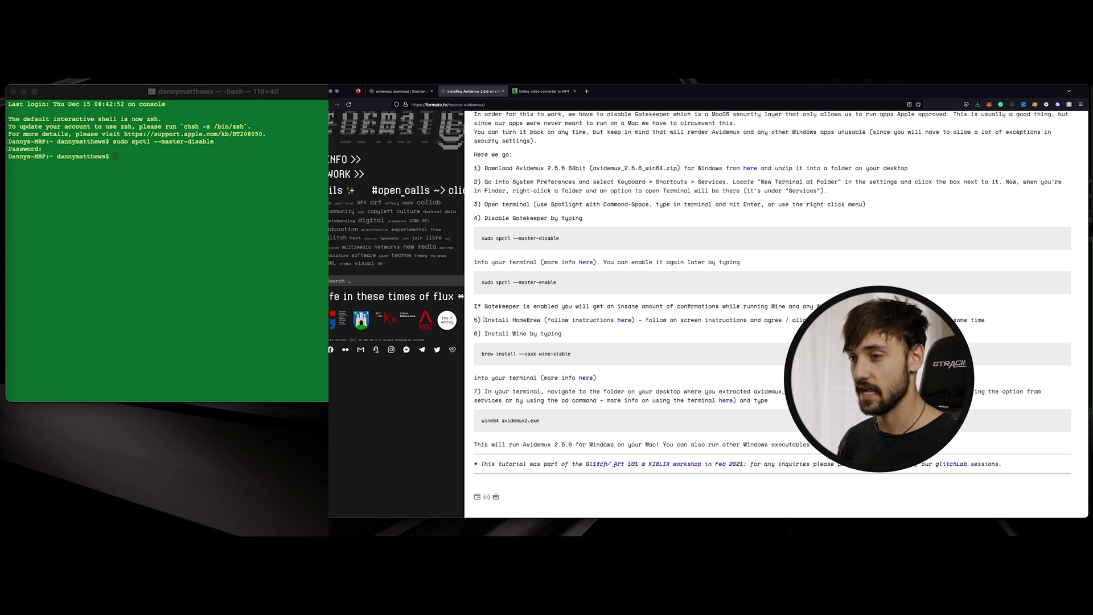
left_click_drag(484, 319, 544, 320)
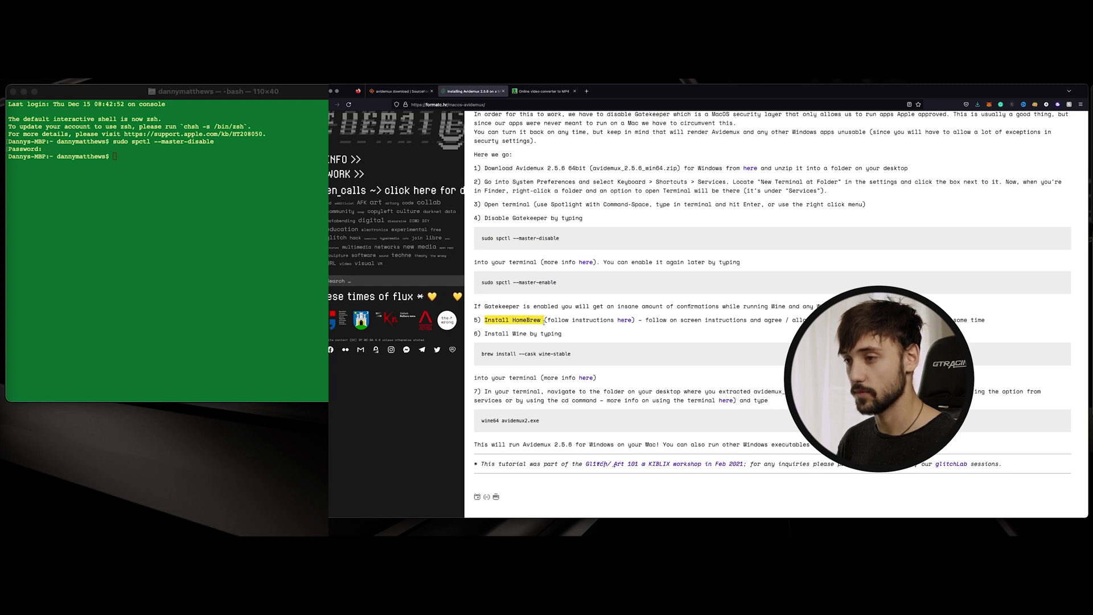
left_click(552, 323)
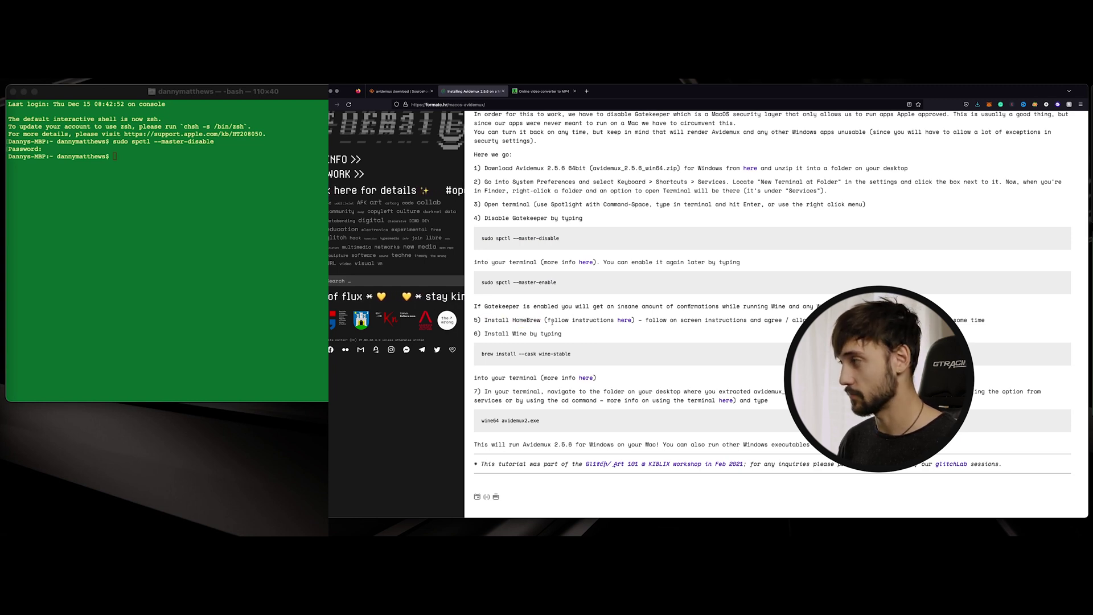
- Open the Homebrew site from the guide's fifth instruction and copy the Install Homebrew command
left_click(625, 321, "super")
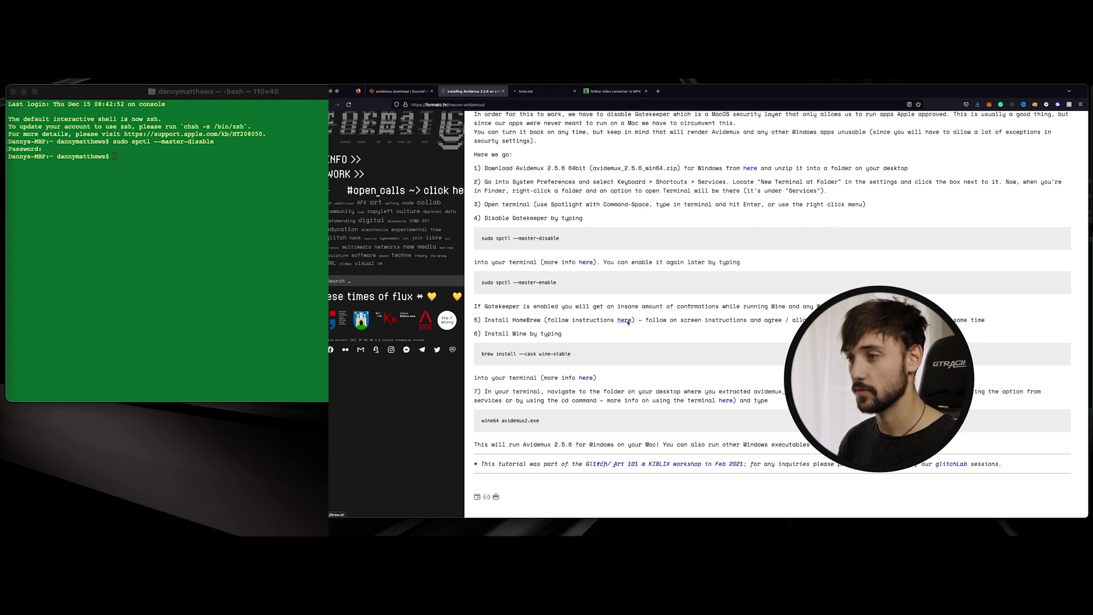
left_click(533, 93)
scroll(775, 302, "down", 2)
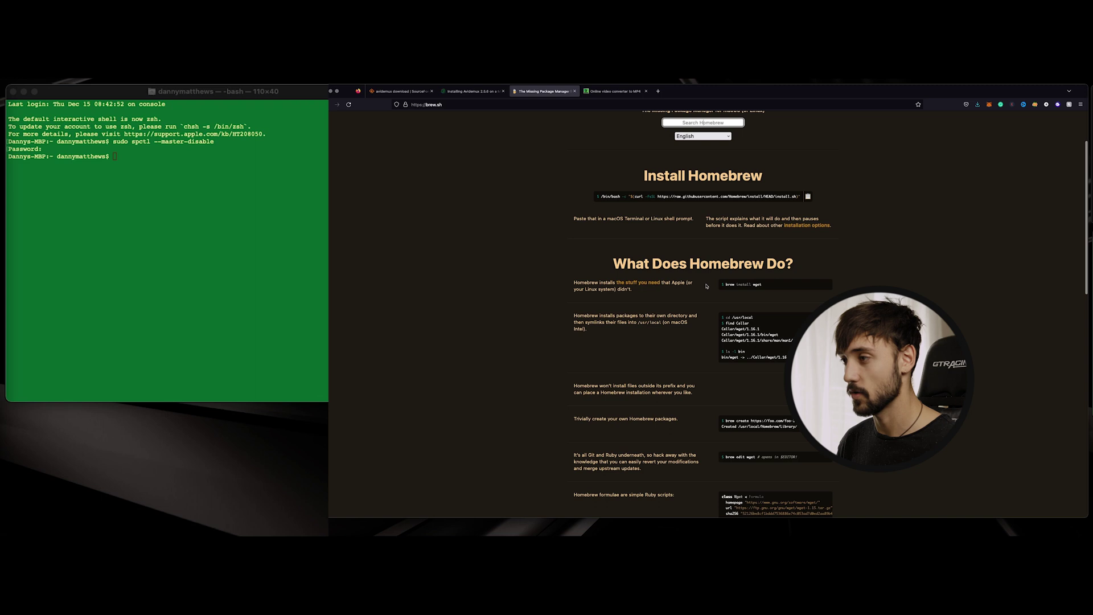
scroll(676, 203, "up", 1)
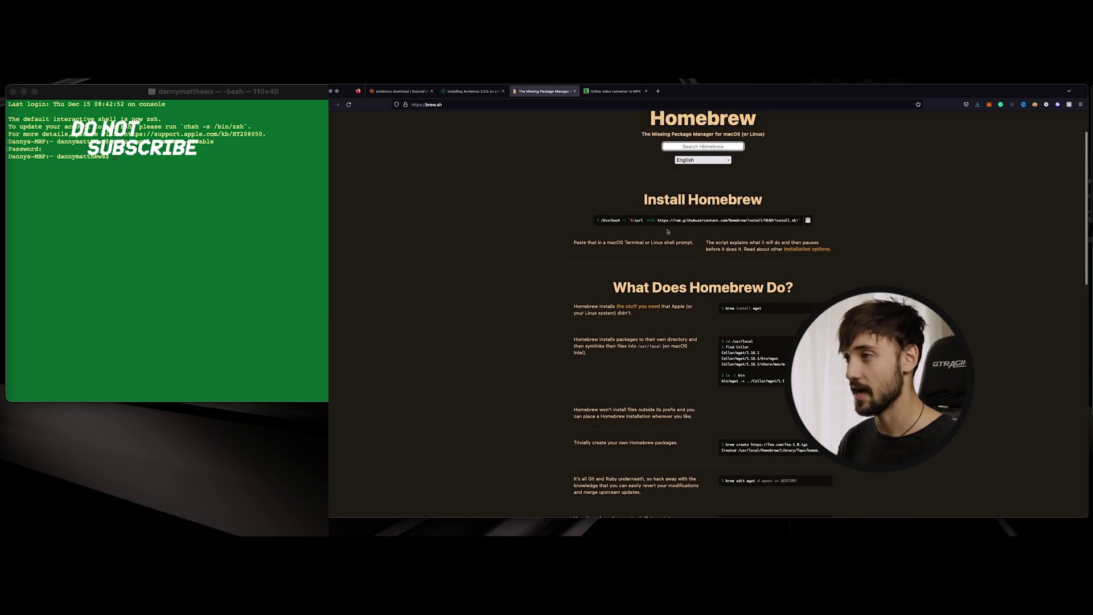
left_click(809, 221)
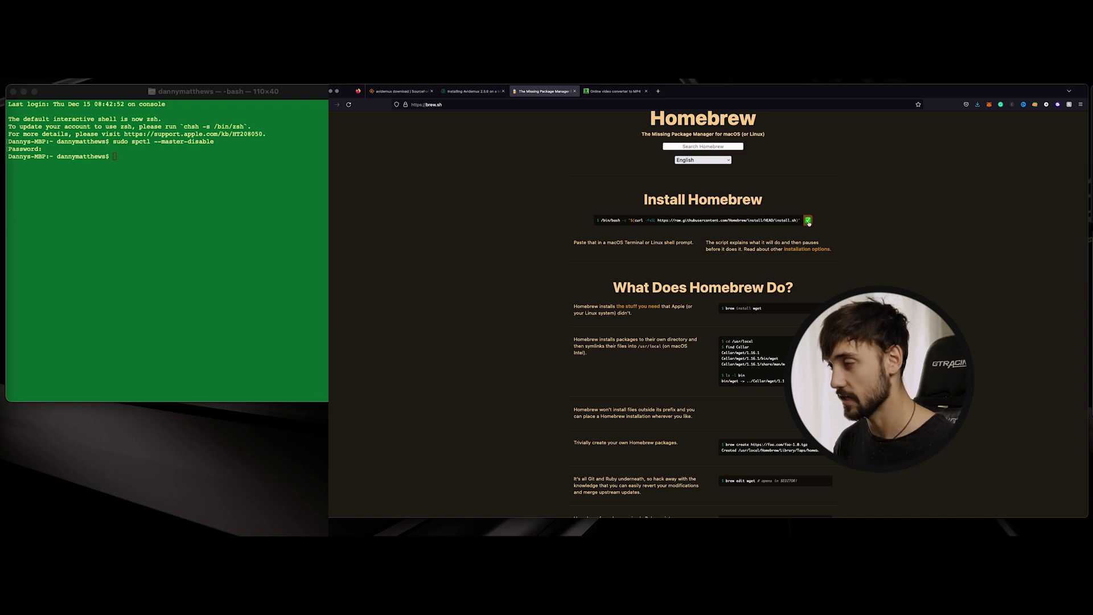
- Run the copied Homebrew install command in Terminal and continue through to the installation
left_click(128, 185)
key("super+v")
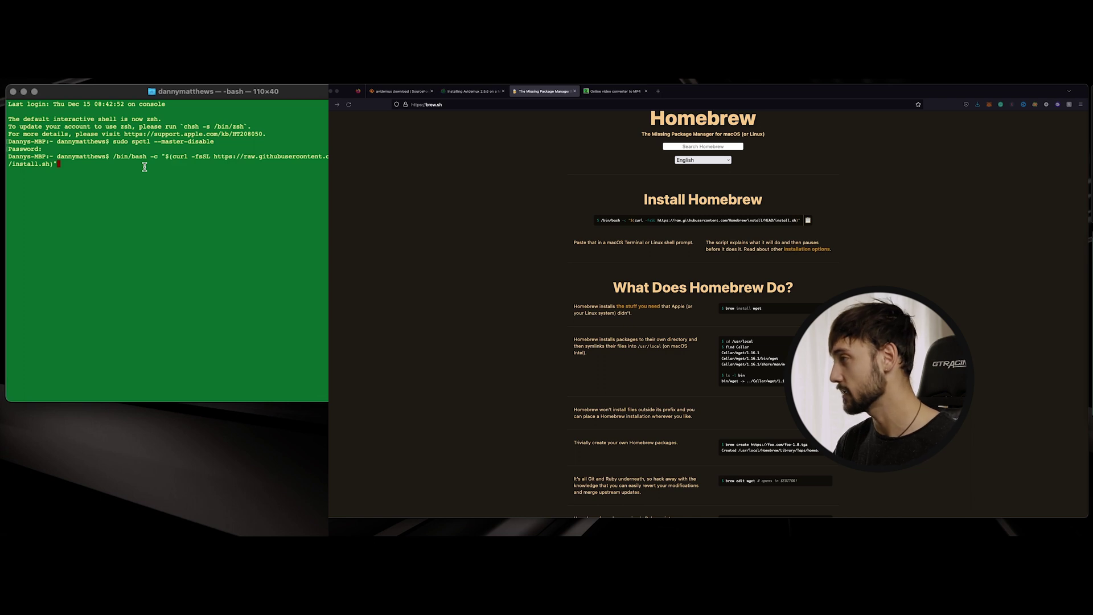
key("Return")
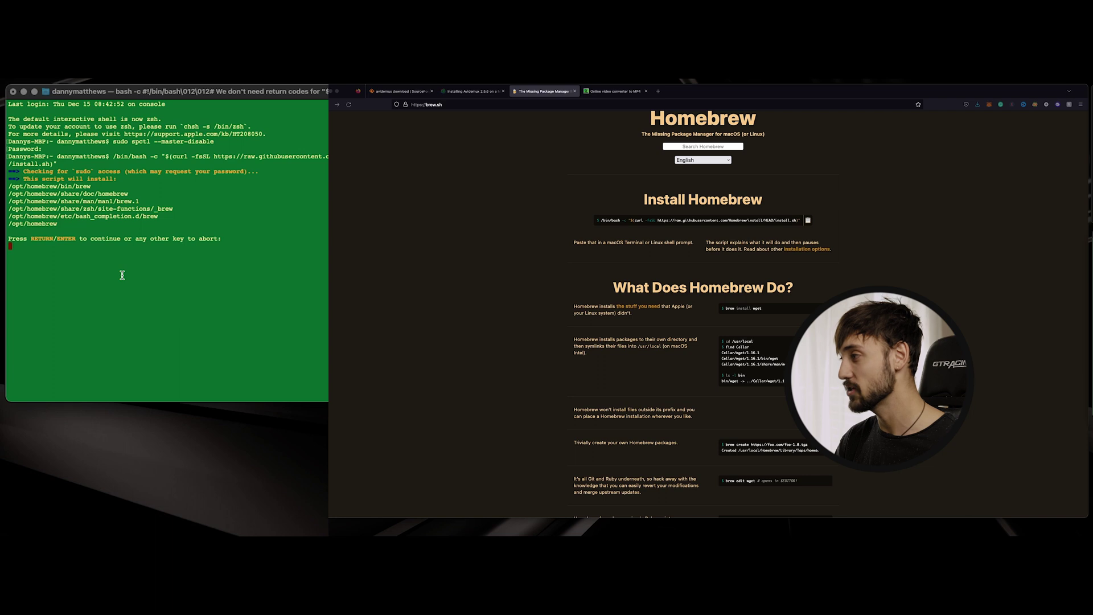
key("Return")
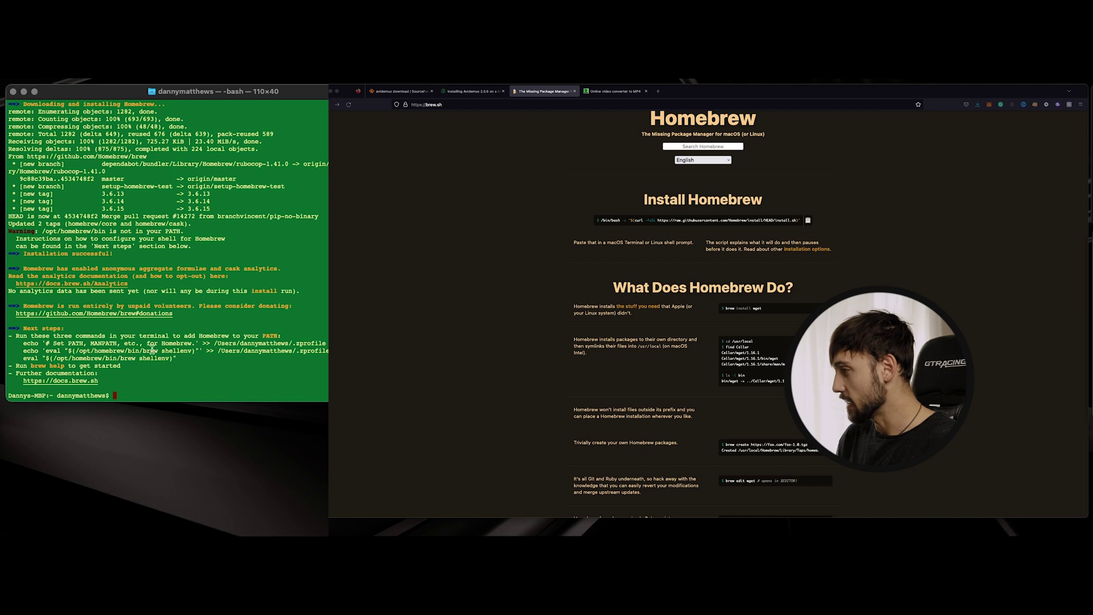
- Load Homebrew into the shell environment by running eval $(/opt/homebrew/bin/brew shellenv) in Terminal
left_click_drag(21, 327, 73, 328)
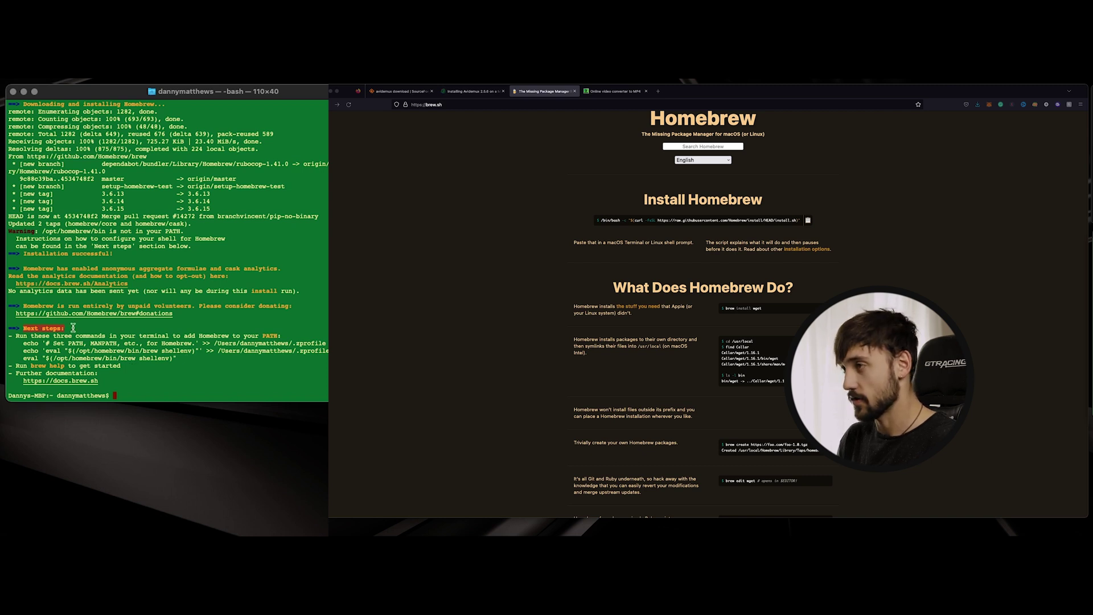
left_click(473, 91)
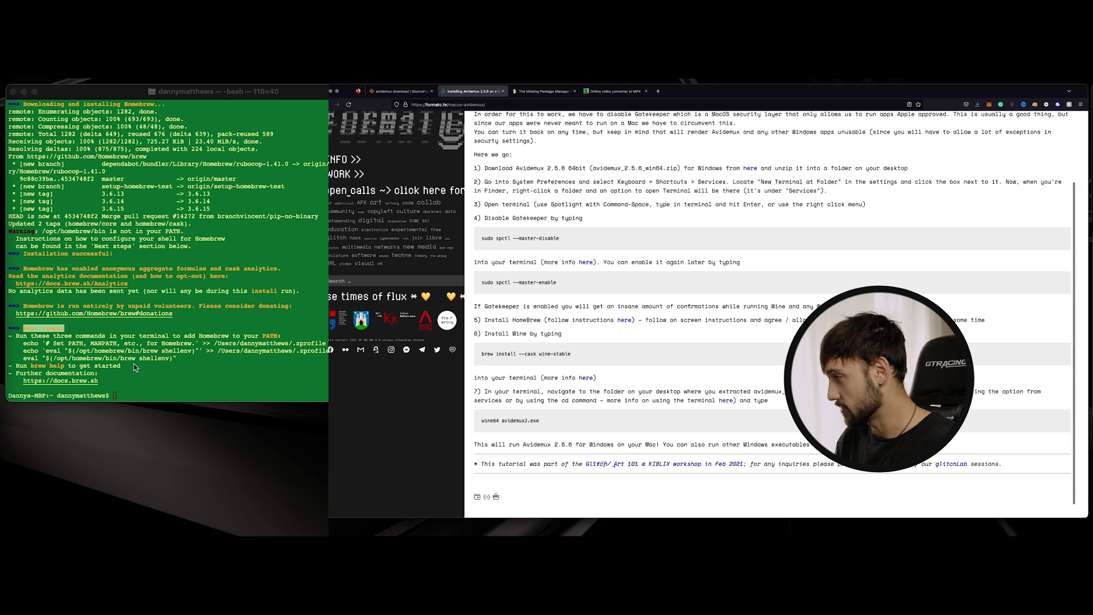
left_click(206, 359)
key("super+v")
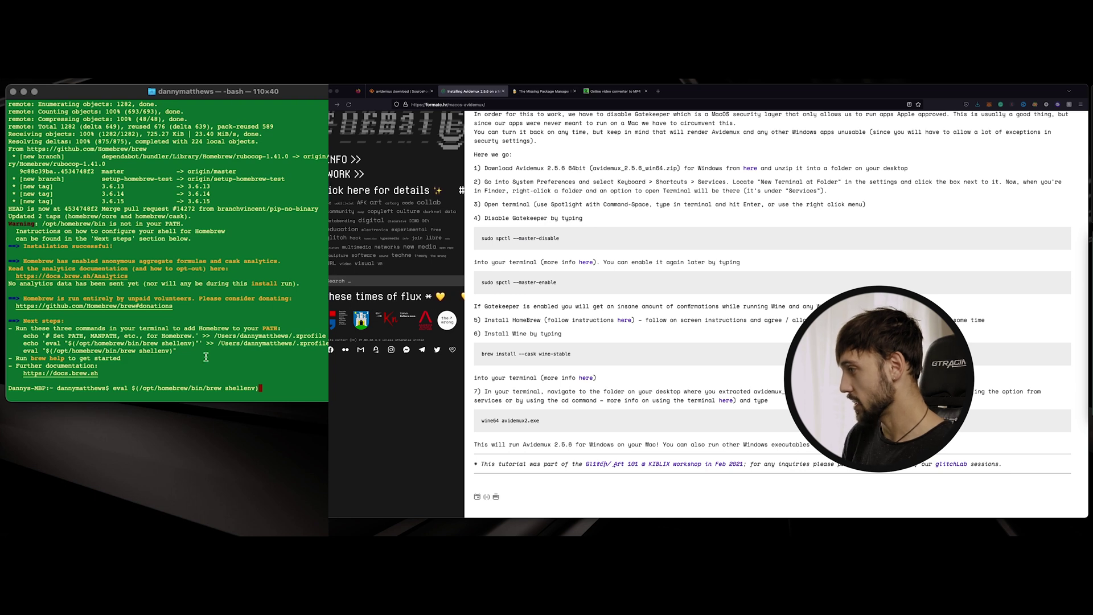
left_click_drag(46, 343, 197, 344)
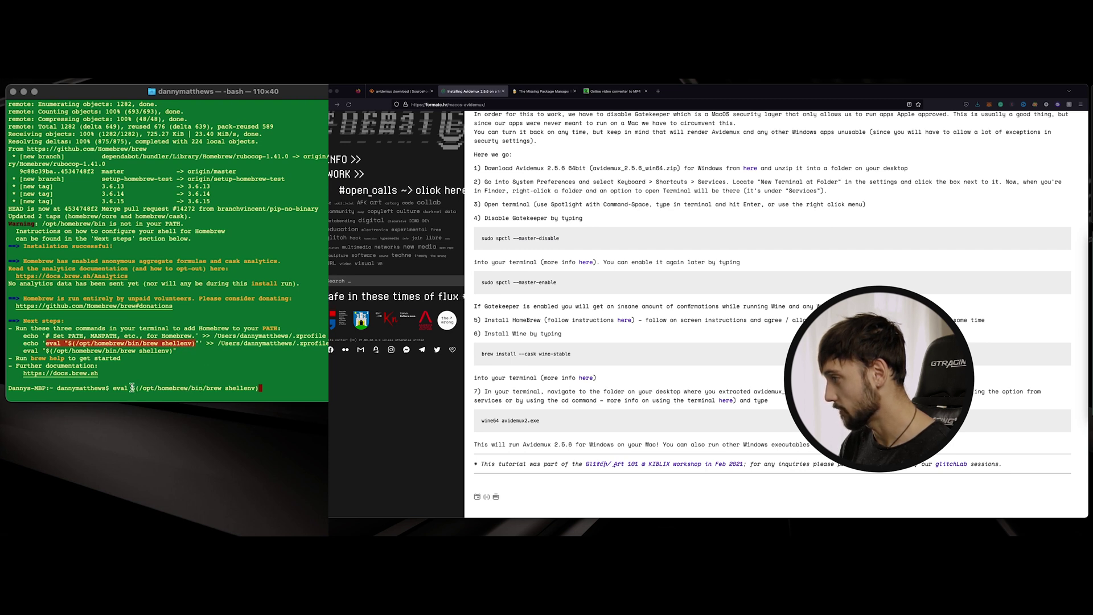
left_click_drag(114, 390, 249, 395)
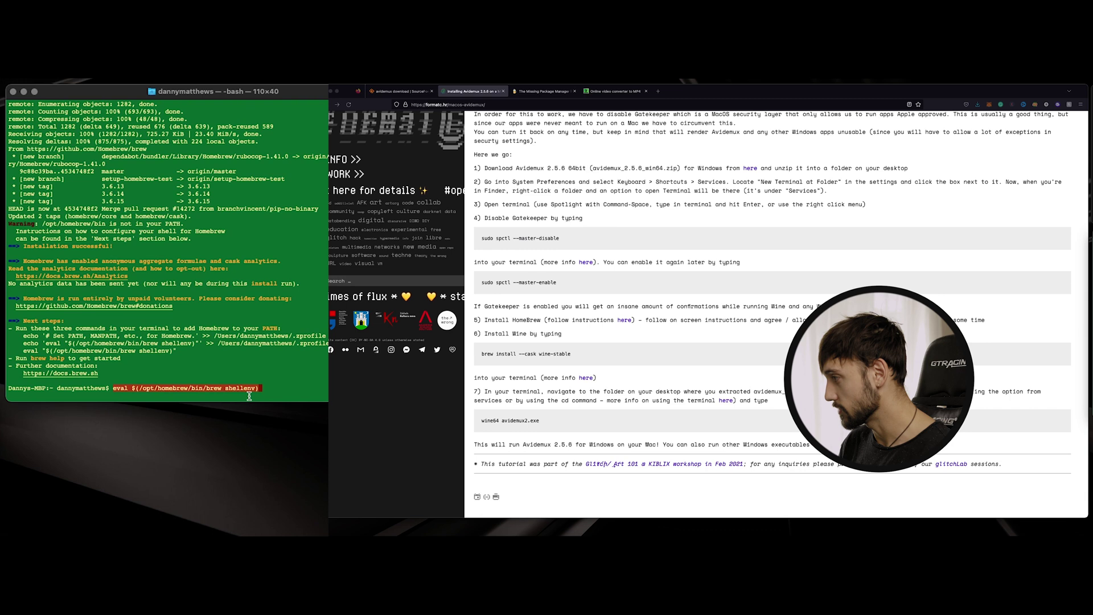
left_click(265, 393)
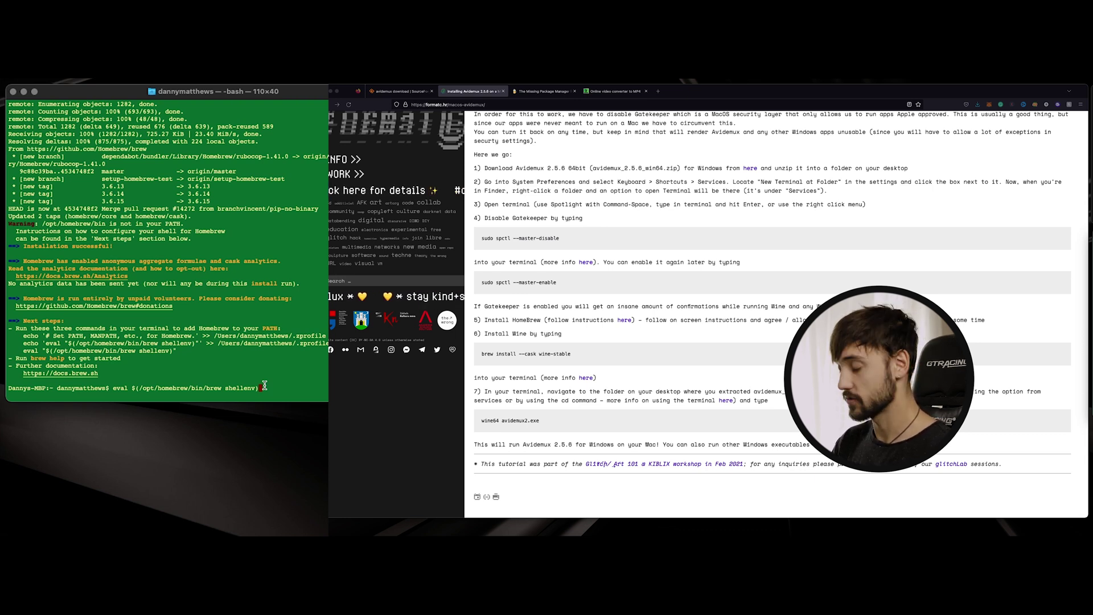
key("Return")
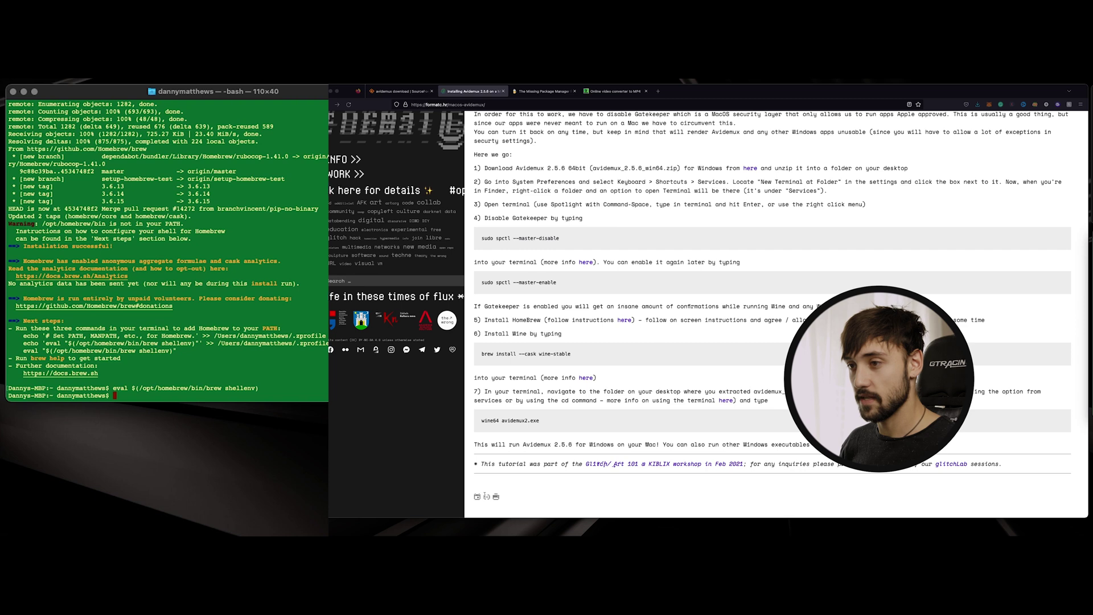
- Run the guide's Wine installation command, brew install --cask wine-stable, in Terminal
triple_click(538, 354)
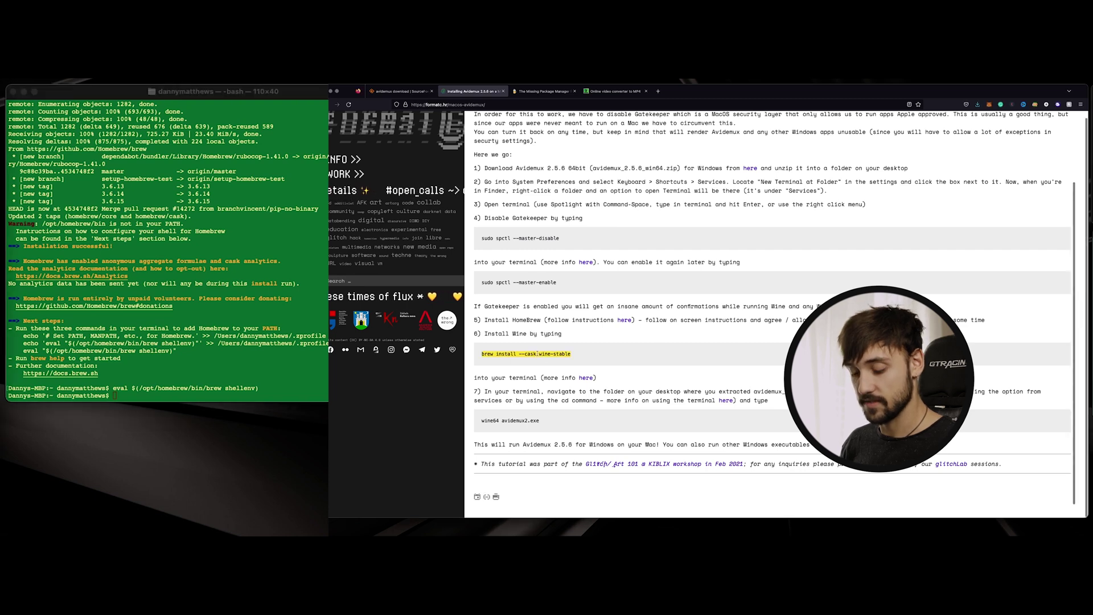
left_click(149, 392)
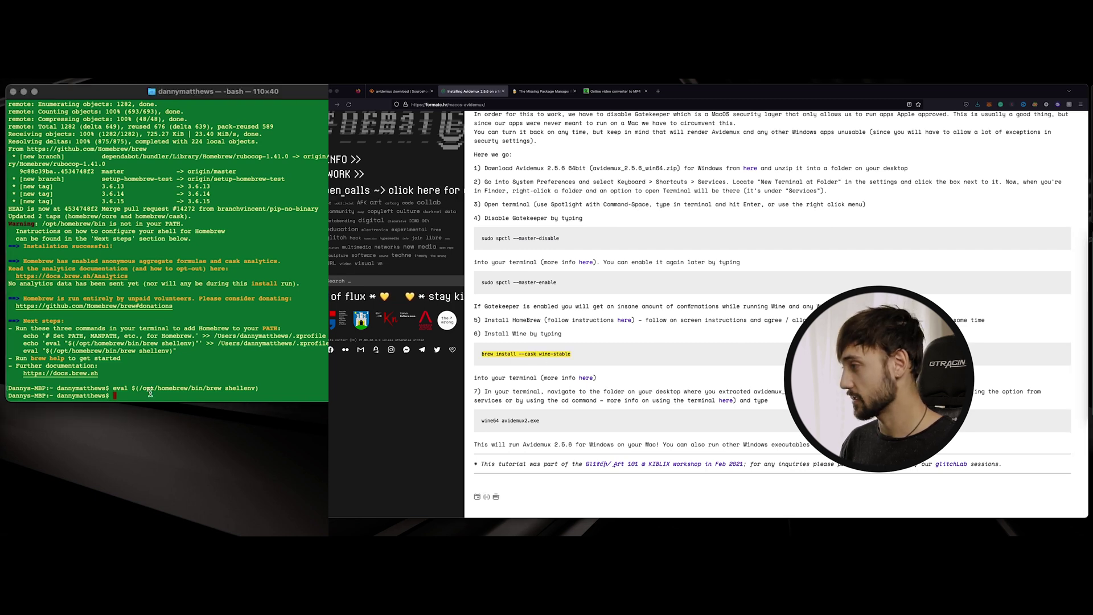
key("super+v")
key("Return")
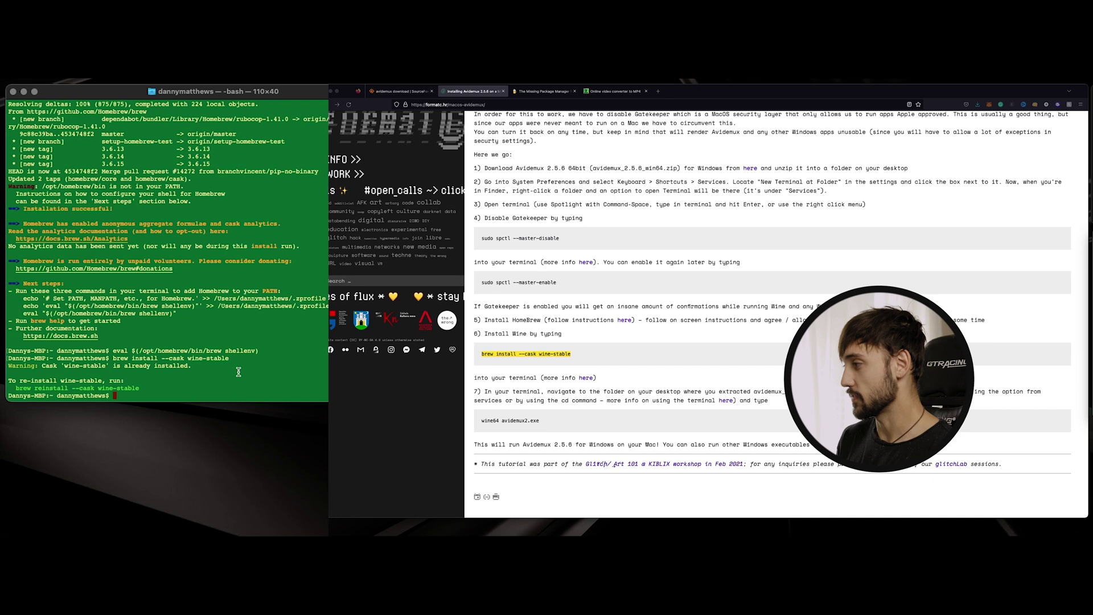
left_click_drag(113, 350, 260, 351)
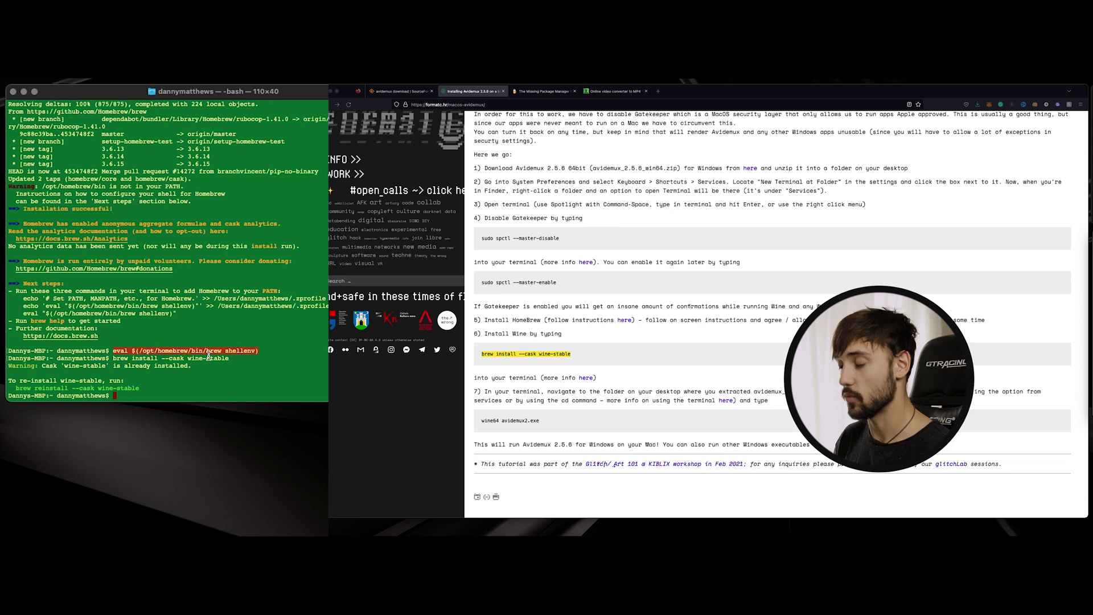
left_click(101, 349)
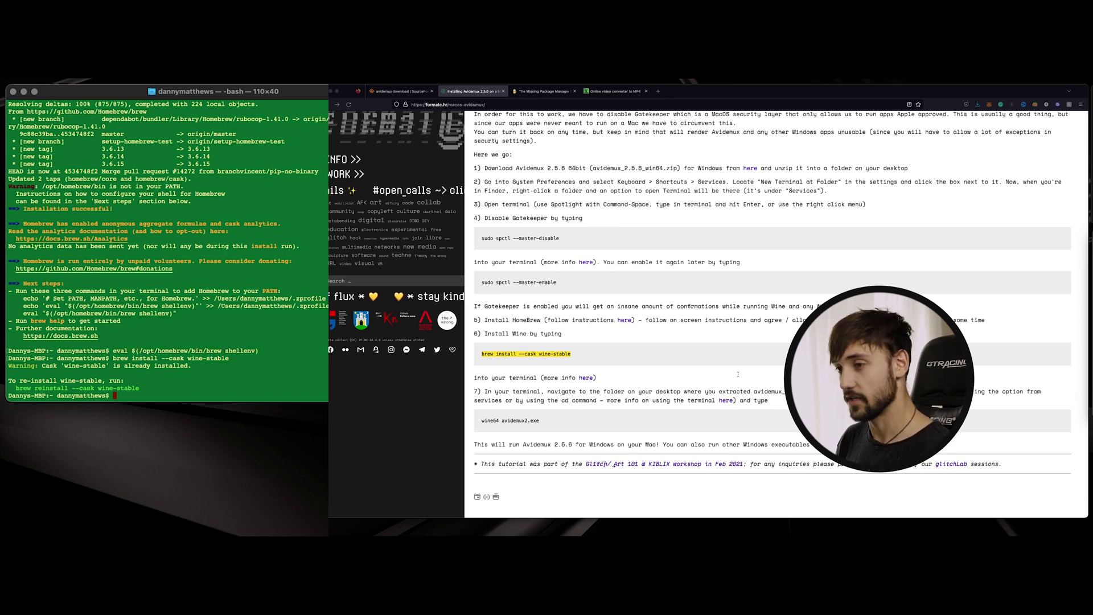
left_click(590, 362)
left_click(570, 351)
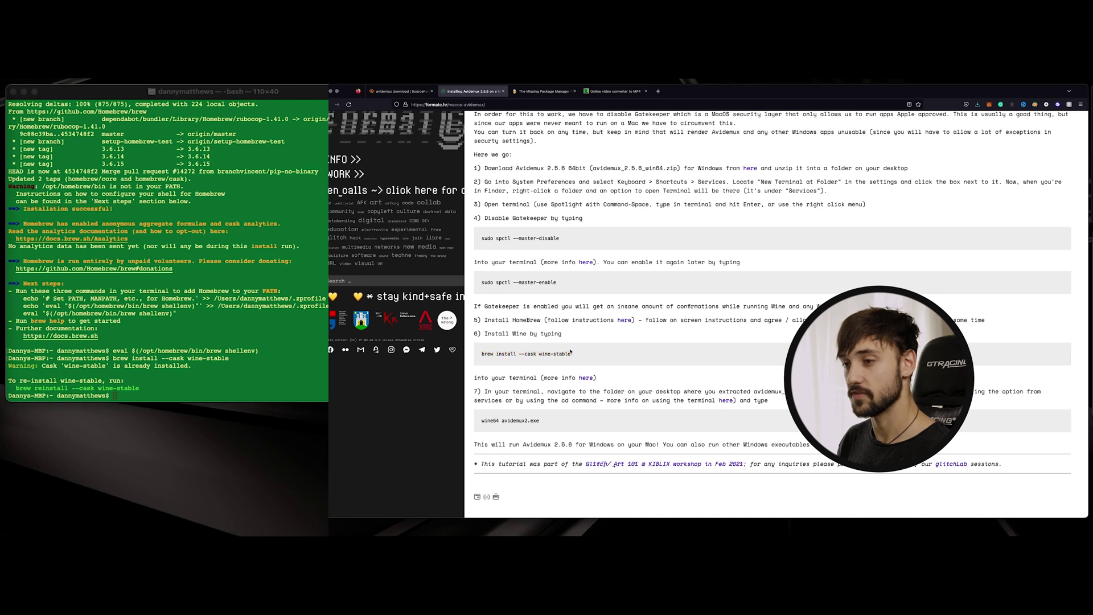
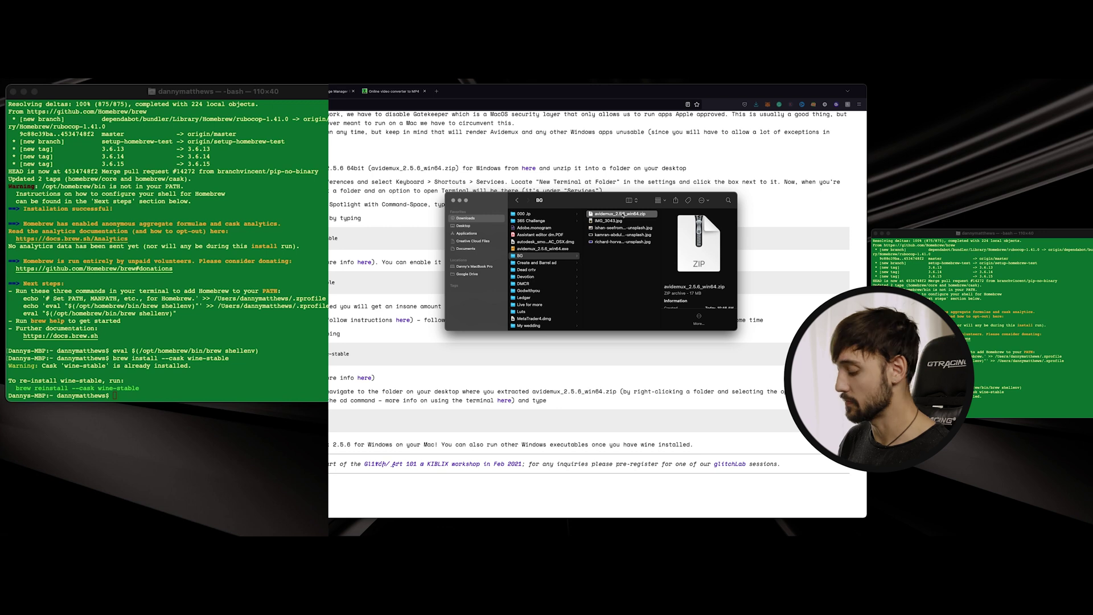
- Extract avidemux_2.5.6_win64.zip, open a new Terminal at the extracted folder, and place its window above the existing Terminal
double_click(623, 214)
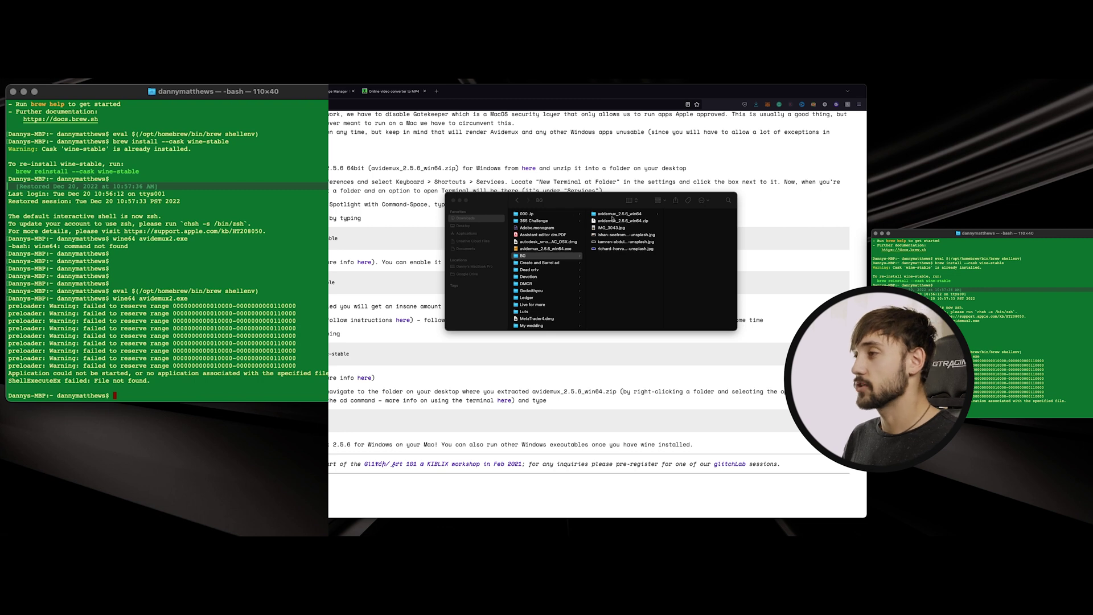
left_click(615, 216)
left_click(616, 216)
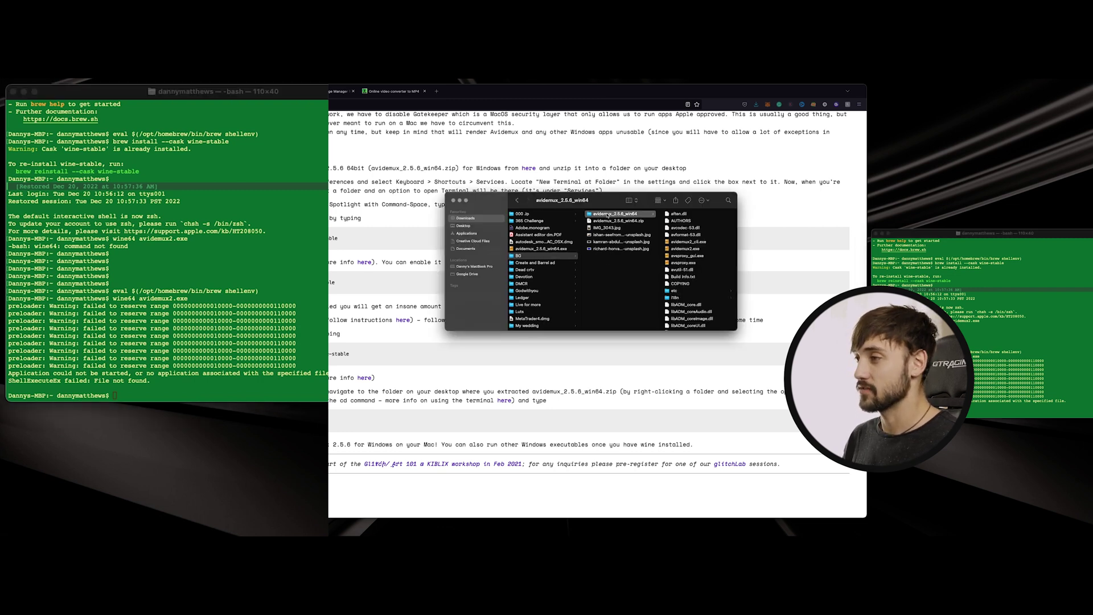
right_click(608, 216)
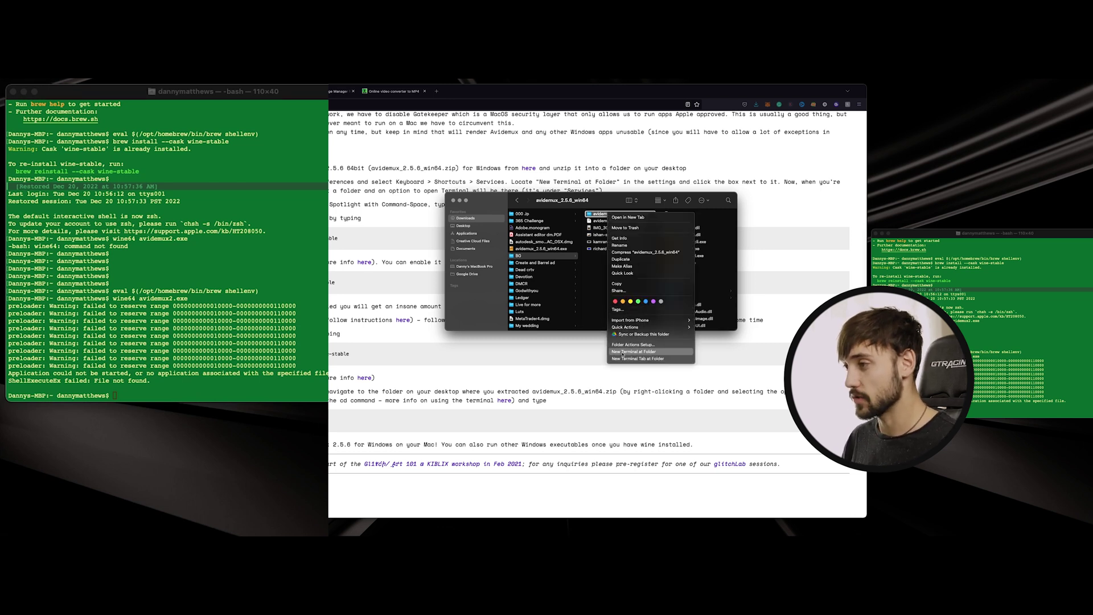
left_click(639, 353)
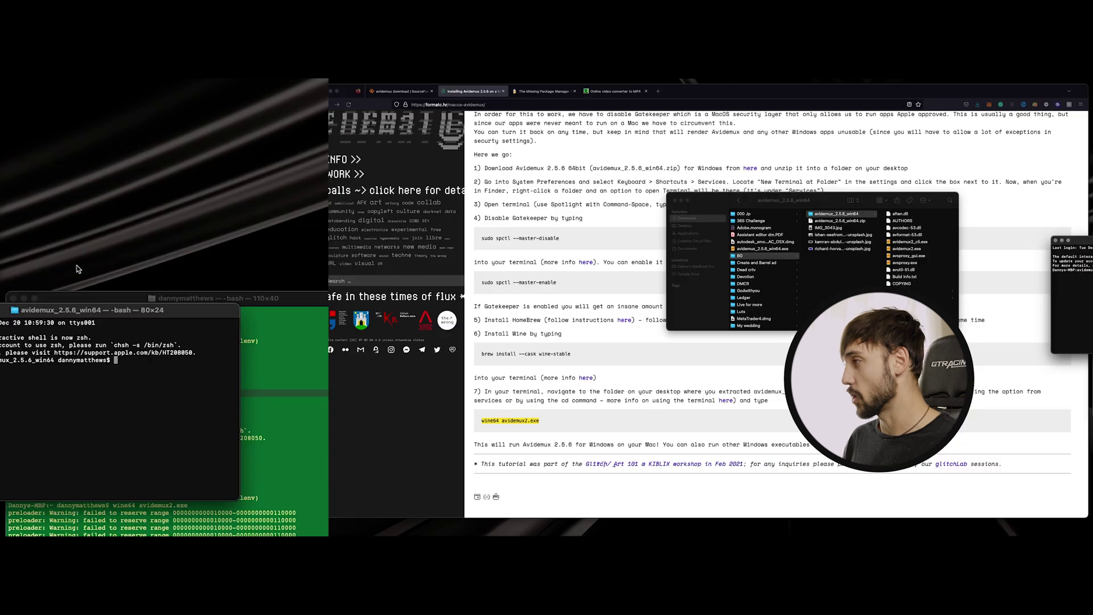
left_click_drag(160, 135, 132, 98)
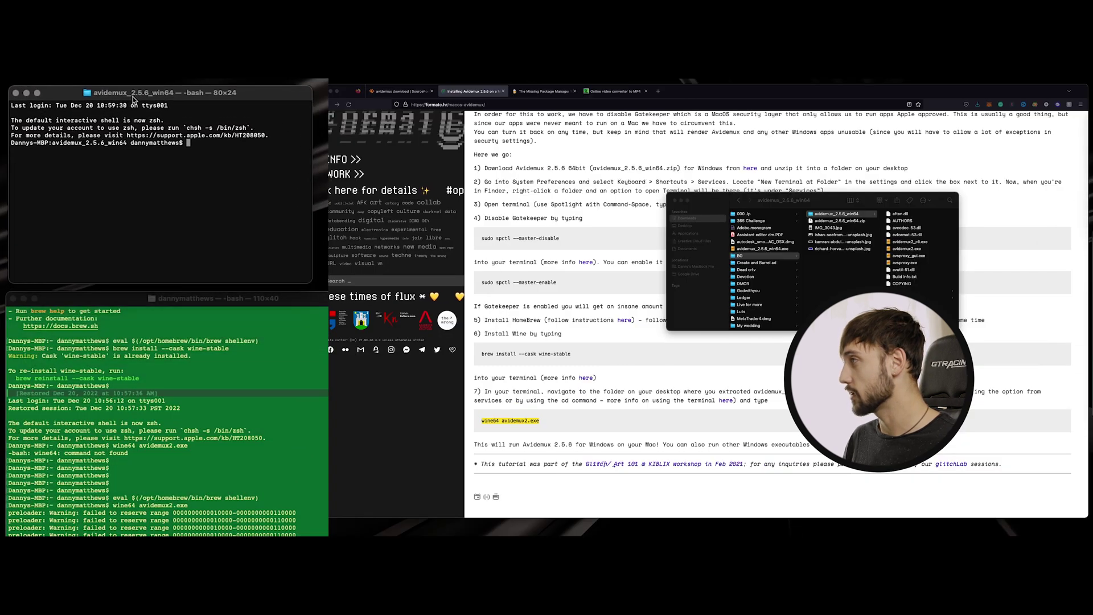
- Reuse the command eval $(/opt/homebrew/bin/brew shellenv) from the older Terminal window in the new avidemux_2.5.6_win64 Terminal
left_click(141, 528)
left_click_drag(113, 498, 259, 499)
key("super+c")
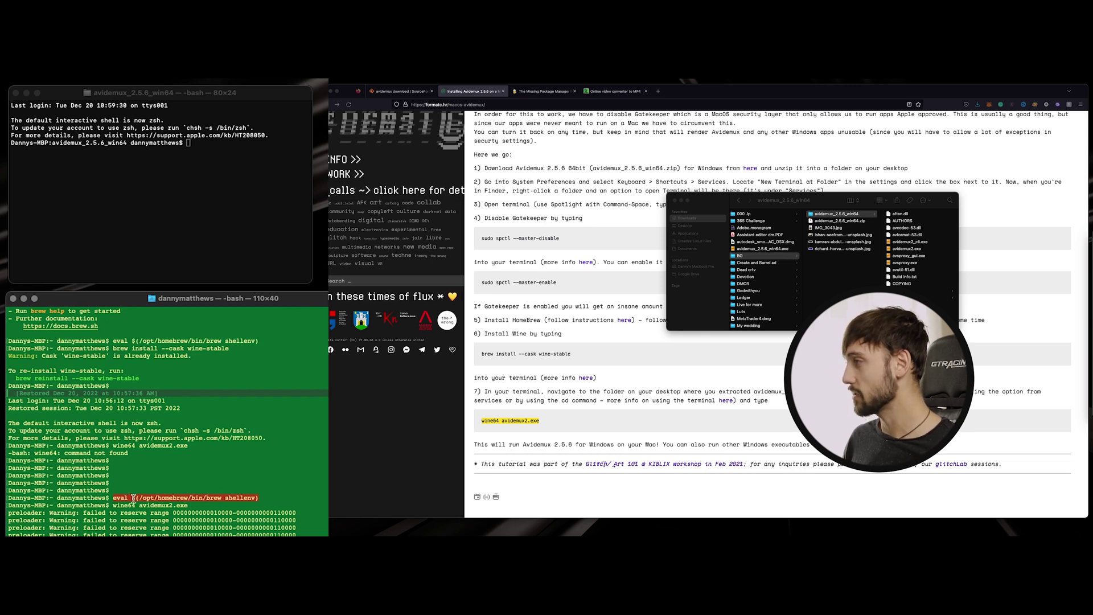
left_click(229, 159)
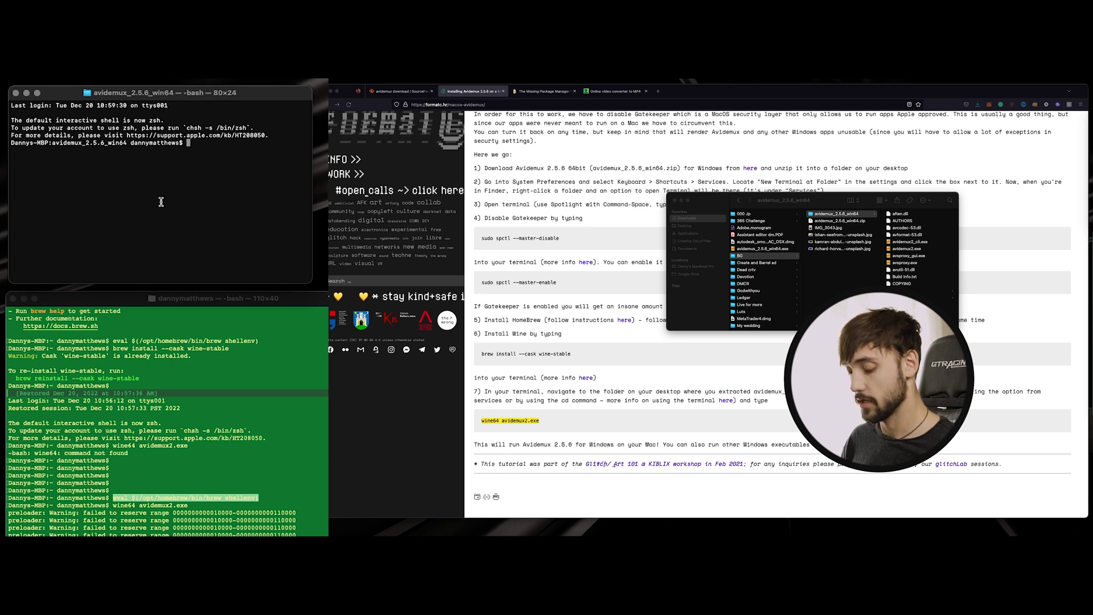
key("super+v")
key("Return")
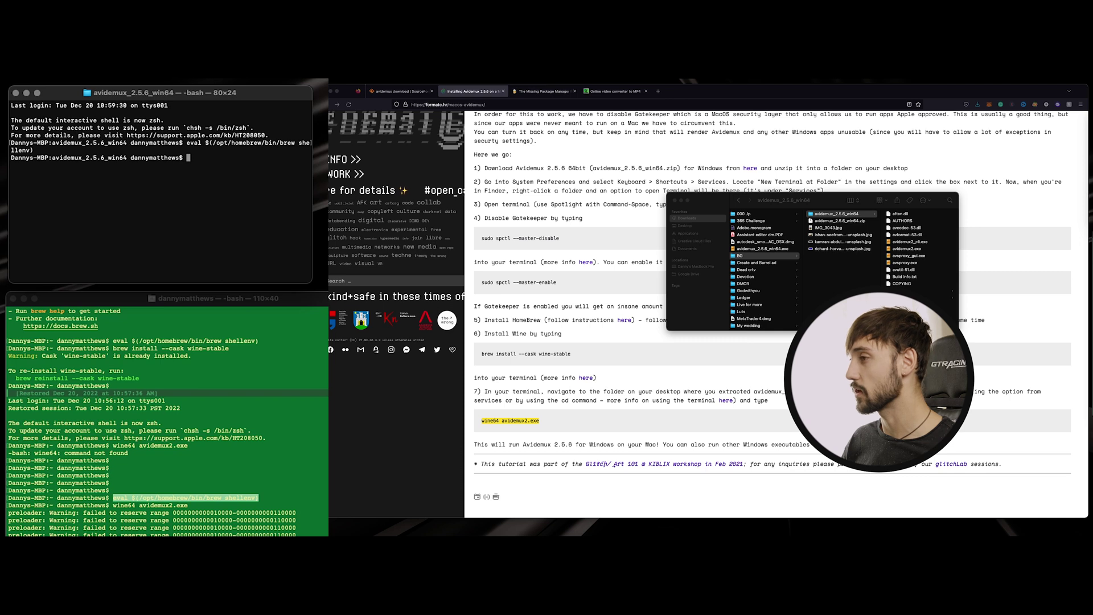
- Launch Avidemux by running the guide's command wine64 avidemux2.exe in the avidemux_2.5.6_win64 Terminal
left_click(536, 420)
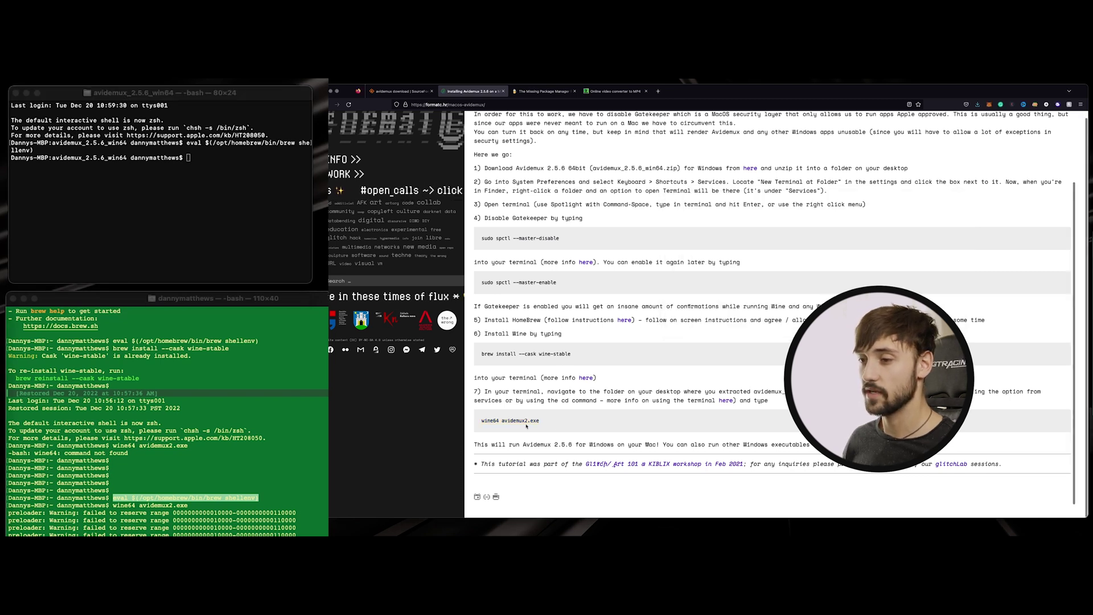
triple_click(525, 420)
key("super+c")
left_click(243, 181)
key("super+v")
key("Return")
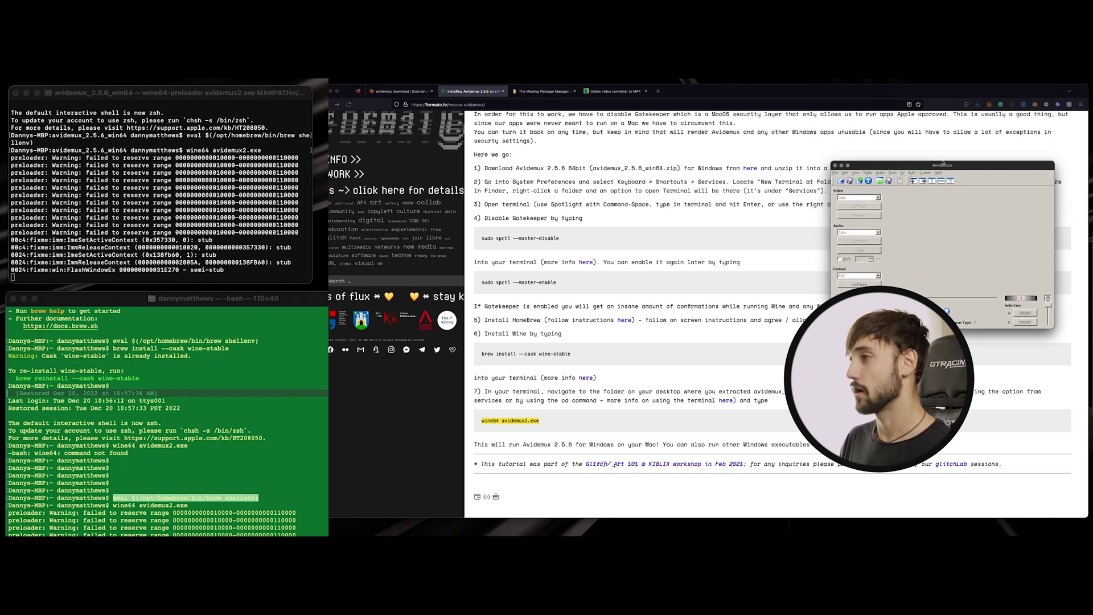
- Move the Avidemux window beside the guide, close the Homebrew page, and bring the Terminal running Avidemux into focus
left_click(943, 162)
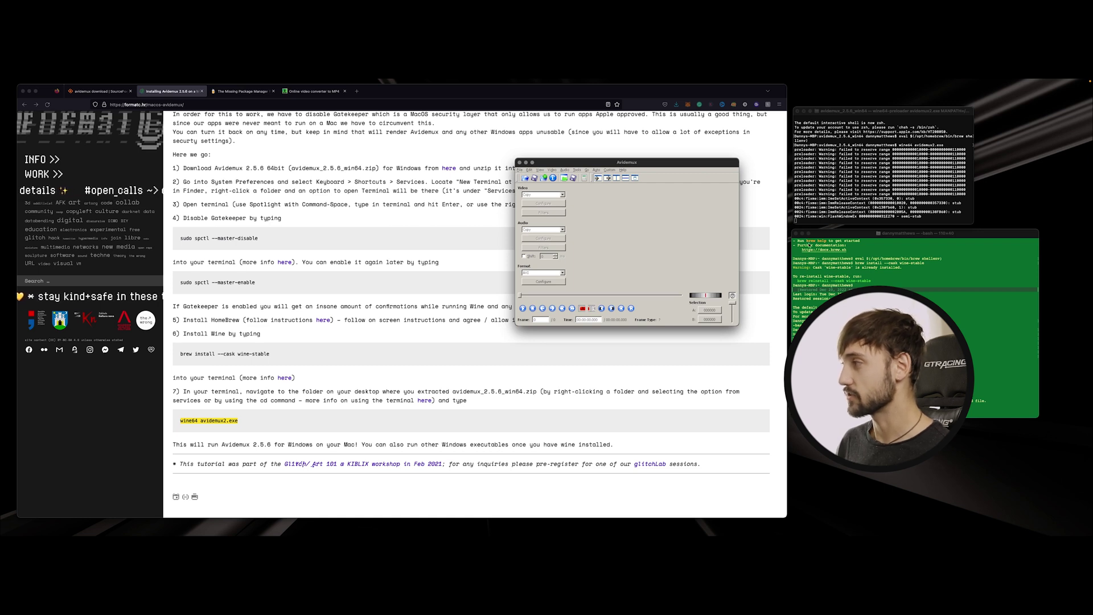
left_click_drag(601, 164, 879, 236)
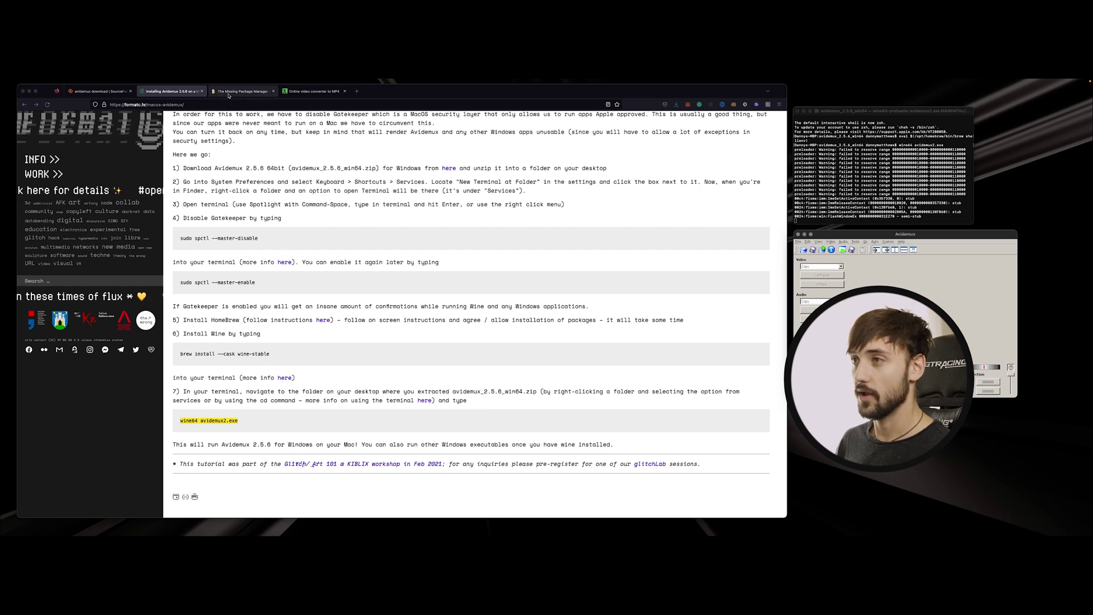
left_click(273, 92)
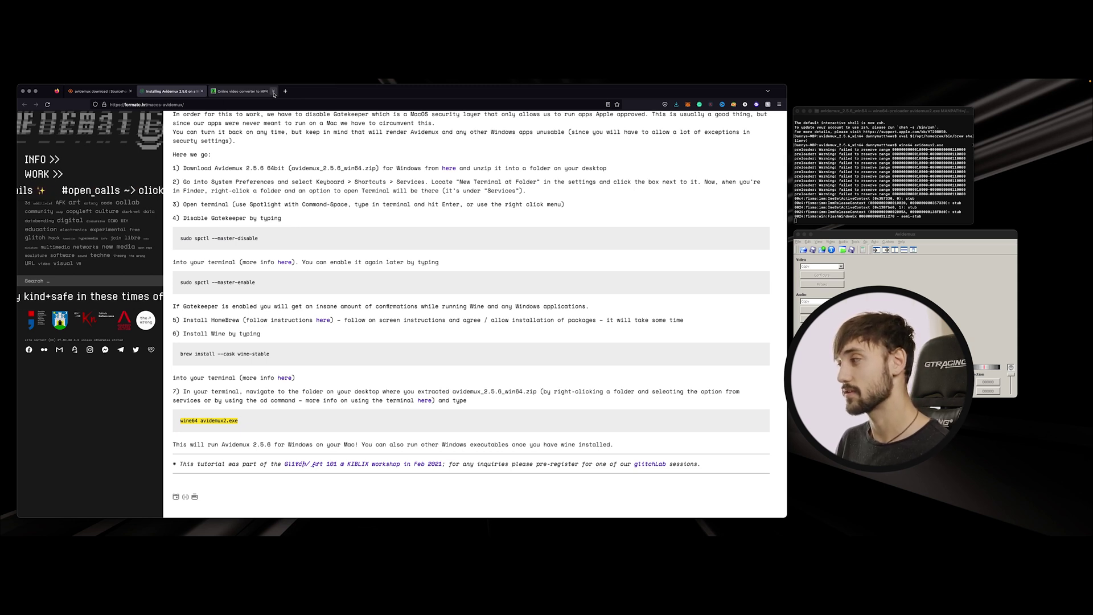
left_click(933, 217)
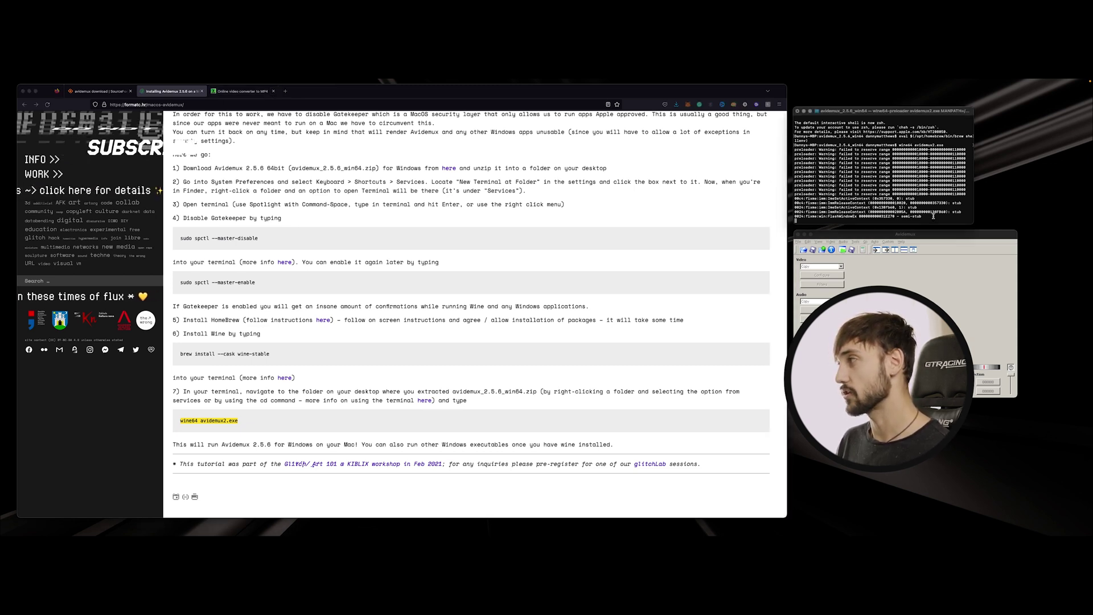
- Review the brew shellenv eval command and the wine64 avidemux2.exe command by highlighting them in the Terminal running Avidemux
scroll(934, 216, "up", 1)
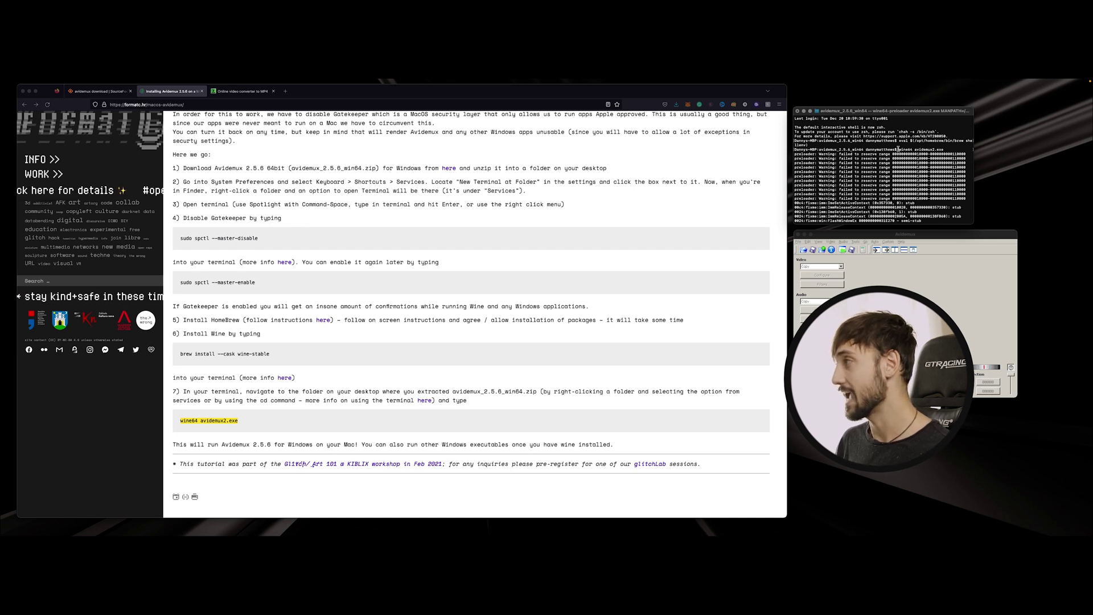
left_click_drag(899, 141, 900, 146)
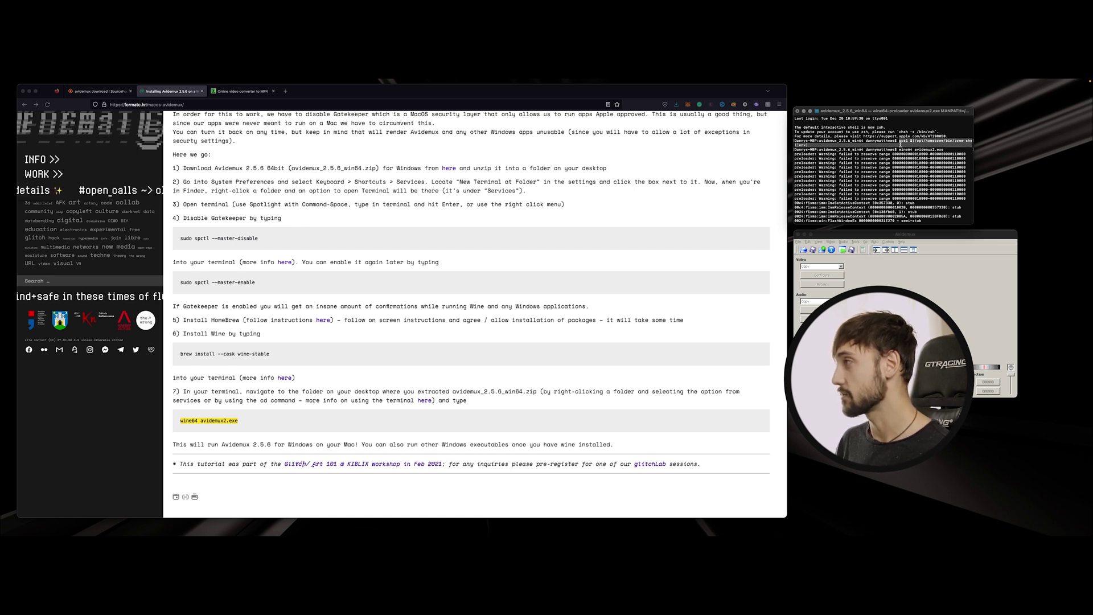
left_click(881, 146)
left_click_drag(899, 149, 952, 149)
left_click(867, 268)
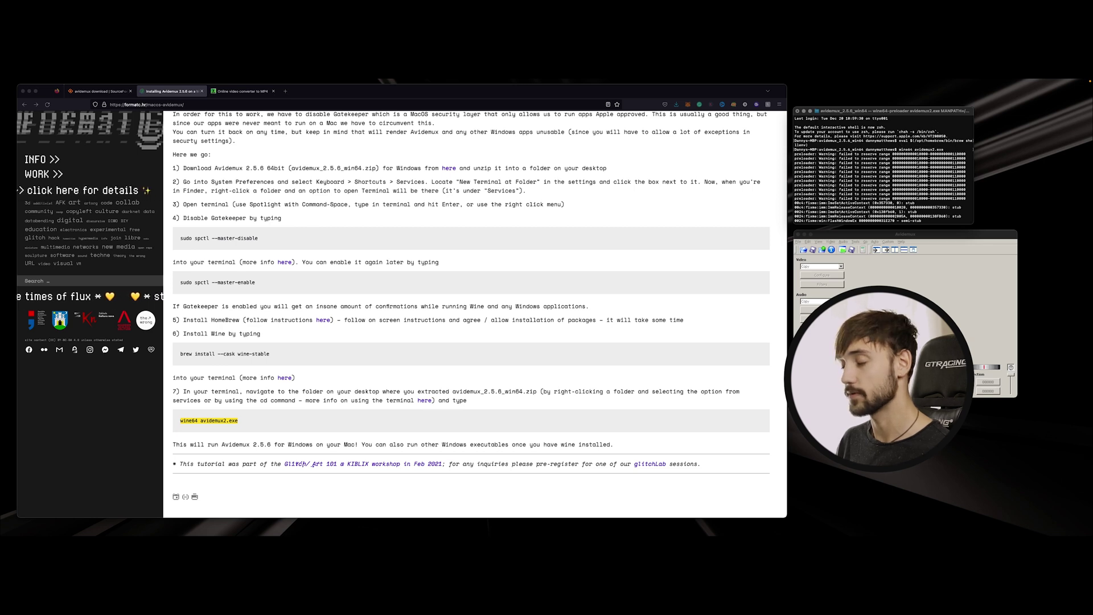
- Show the Online-Convert MP4 converter page, minimize the browser, and close the Finder and System Settings windows
left_click(242, 92)
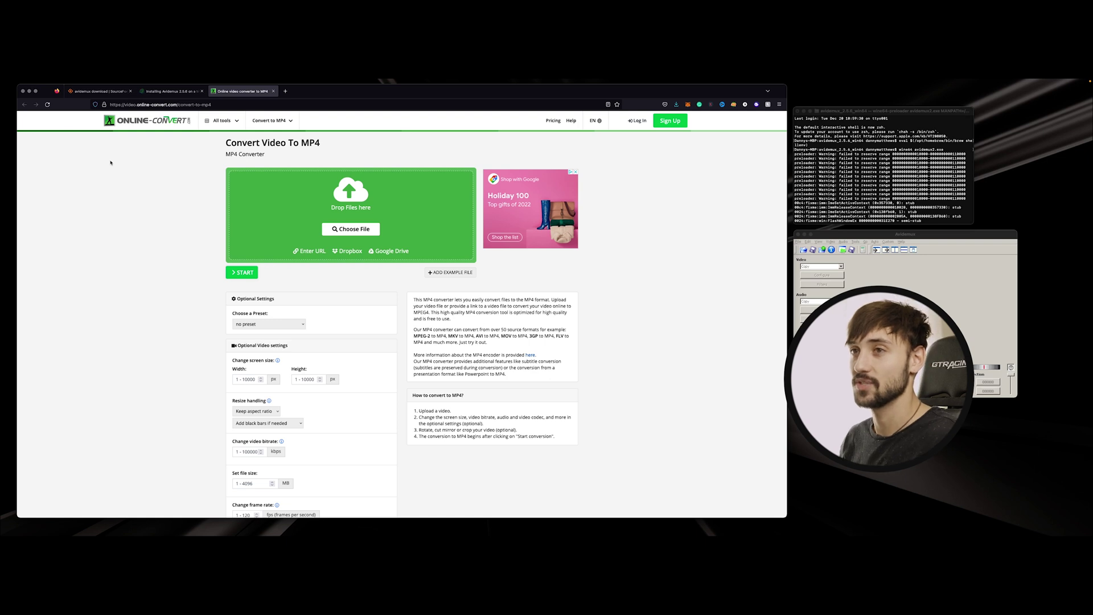
left_click(29, 91)
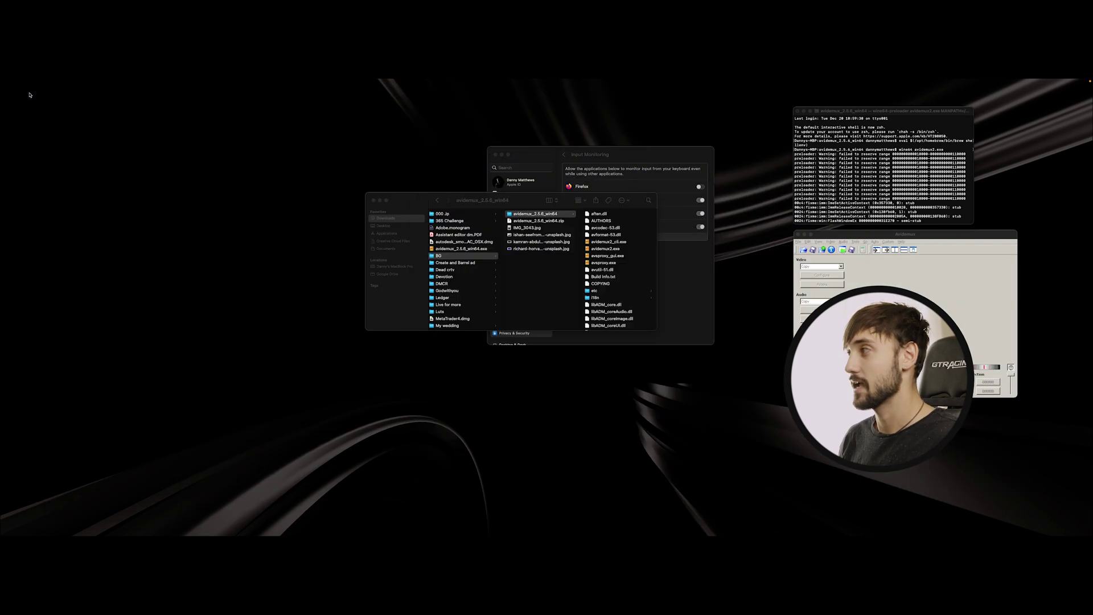
left_click(373, 200)
left_click(495, 155)
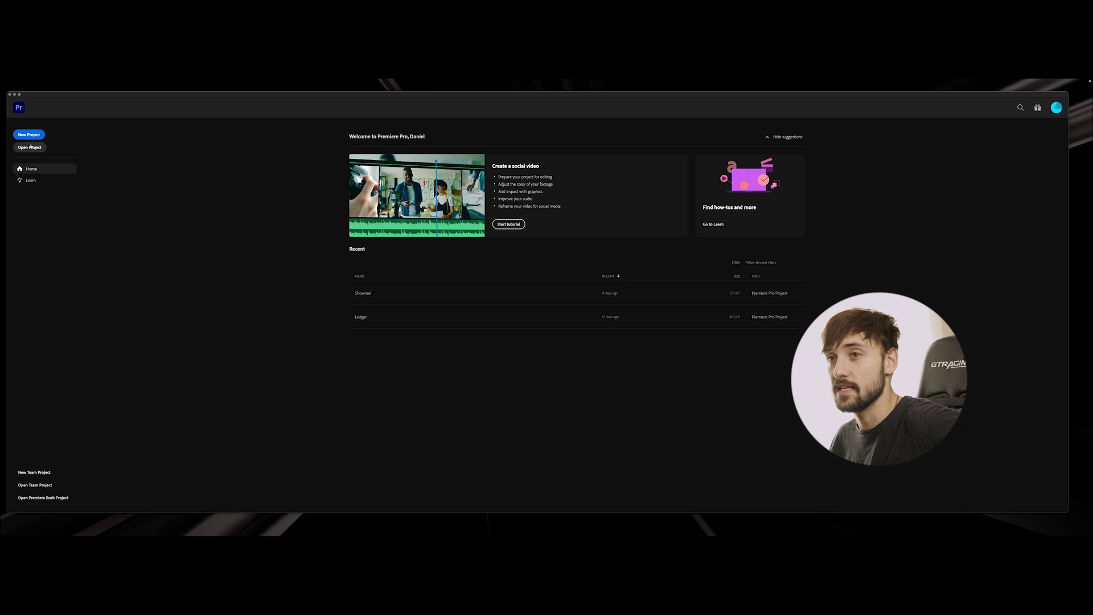
- Open the Ledger project in Premiere Pro and trim the two clips around their cut in Sequence 01
left_click(380, 316)
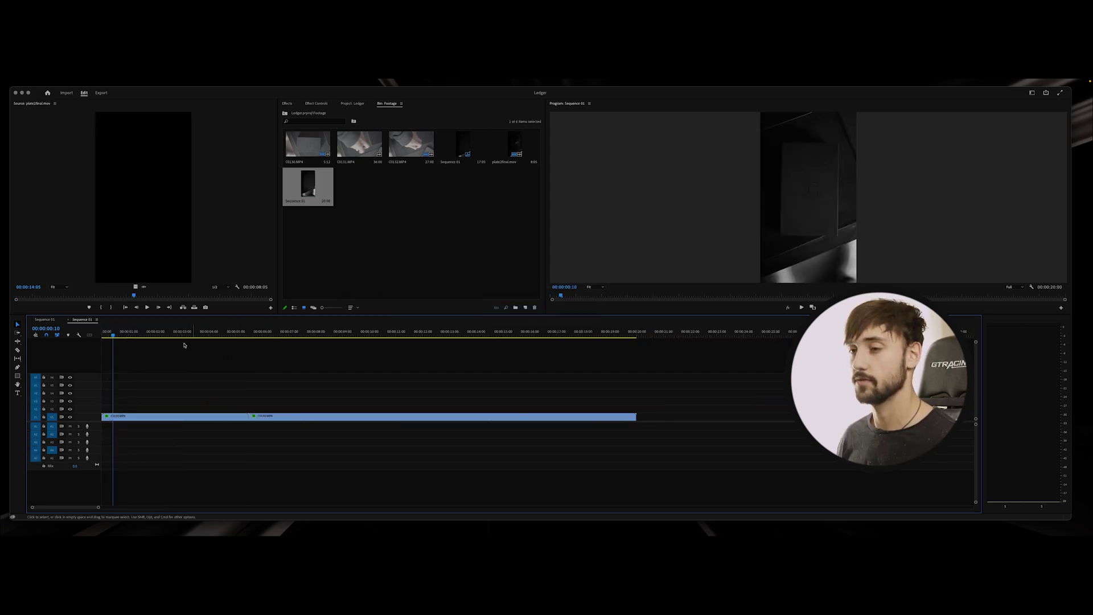
left_click(122, 416)
left_click(146, 336)
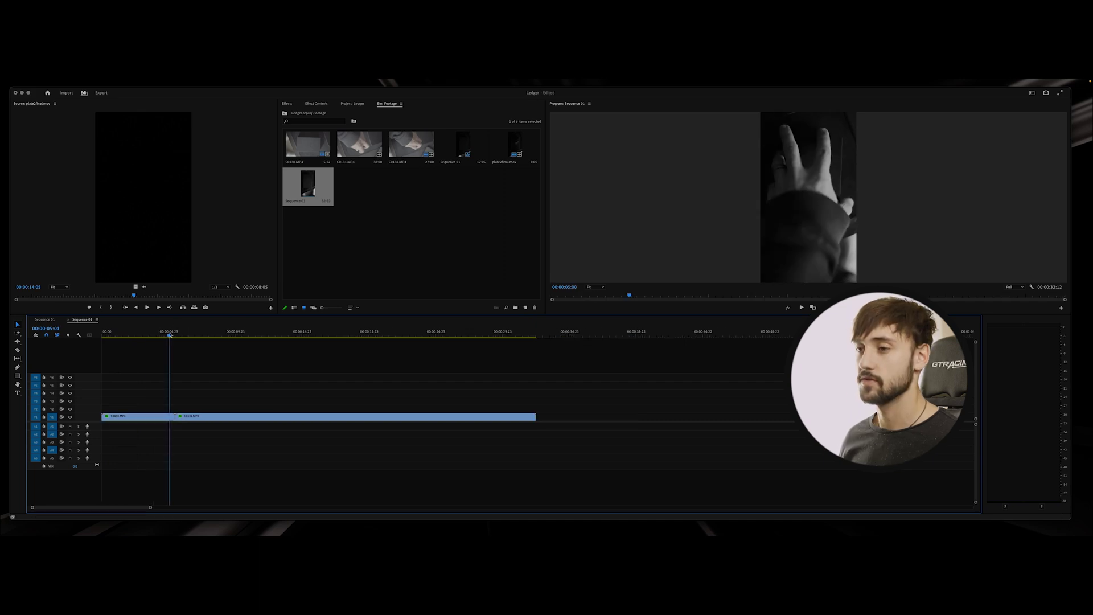
mouse_move(169, 336)
left_mouse_down()
mouse_move(148, 336)
mouse_move(358, 336)
mouse_move(129, 340)
mouse_move(164, 335)
left_mouse_up()
key("w")
key("q")
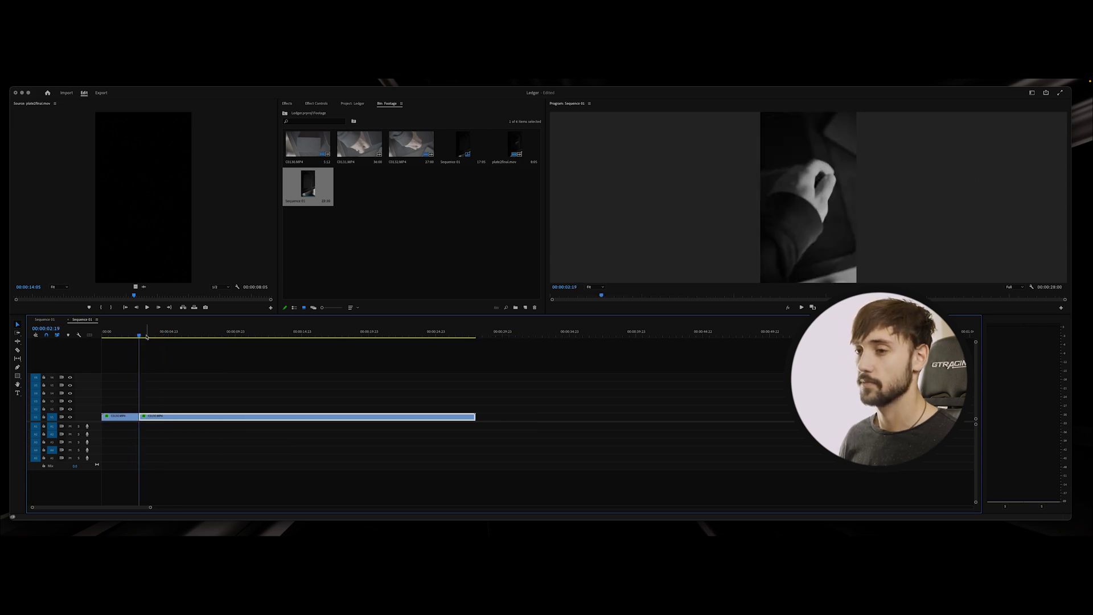
- Trim the end of the second clip so the sequence lasts about 5 seconds, and scrub across the cut
left_click_drag(140, 336, 162, 337)
key("w")
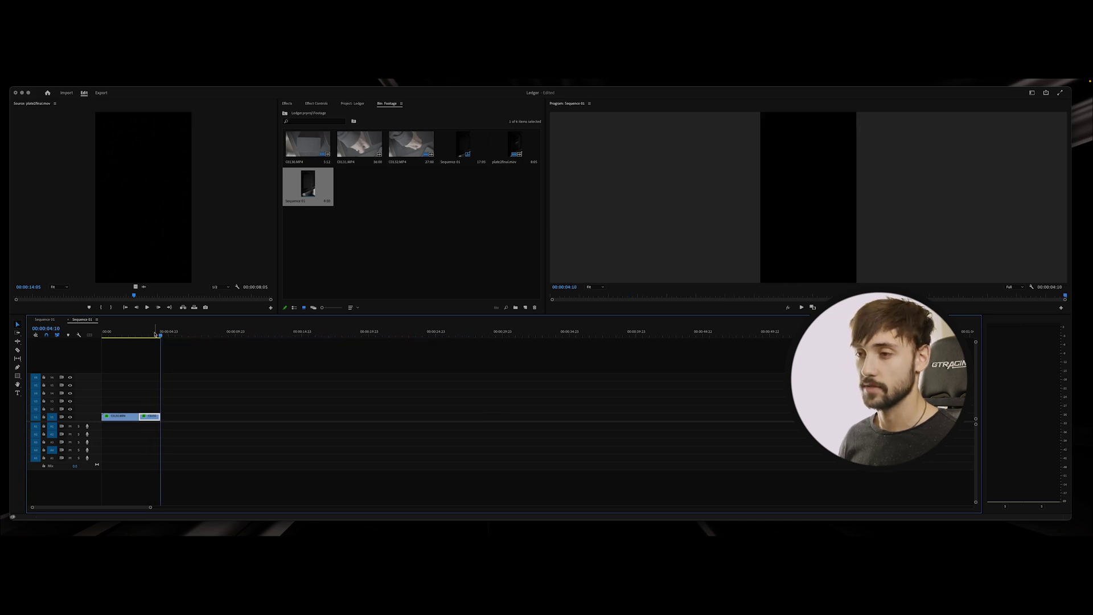
left_click(133, 336)
mouse_move(133, 336)
left_mouse_down()
mouse_move(113, 336)
mouse_move(150, 336)
left_mouse_up()
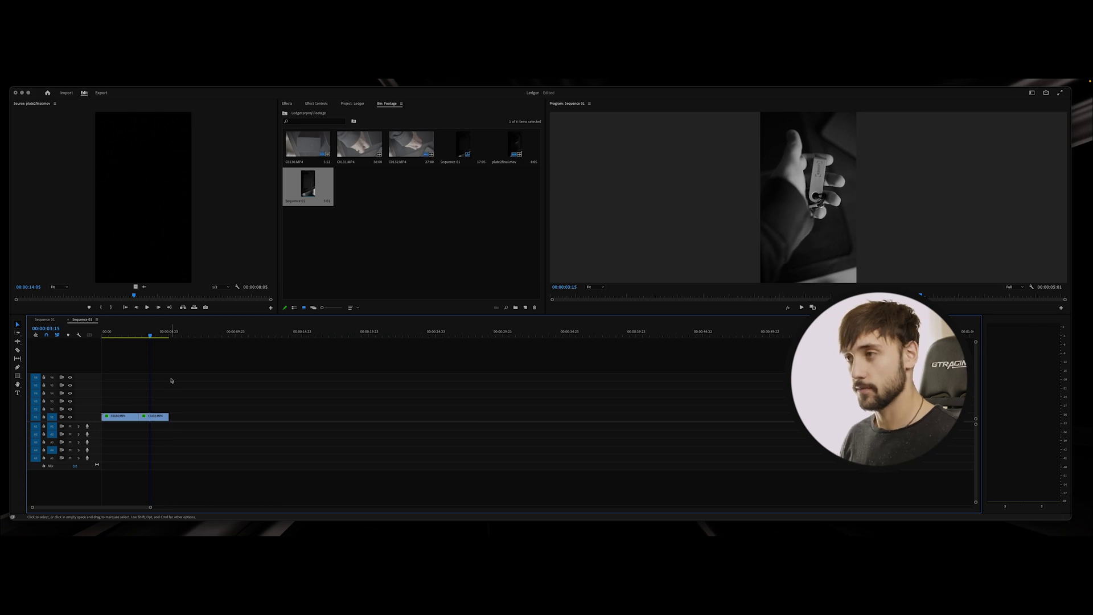
- Export the sequence as an H.264 MP4 named "ledger data" in the Ledger folder
key("super+m")
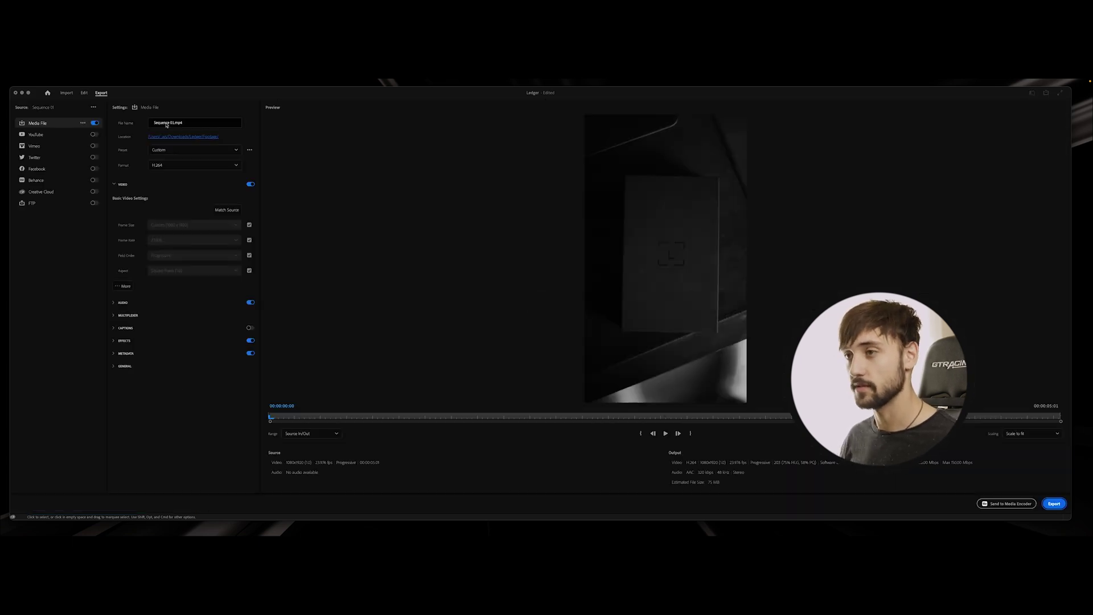
left_click(183, 137)
left_click(549, 225)
left_click(566, 173)
key("BackSpace")
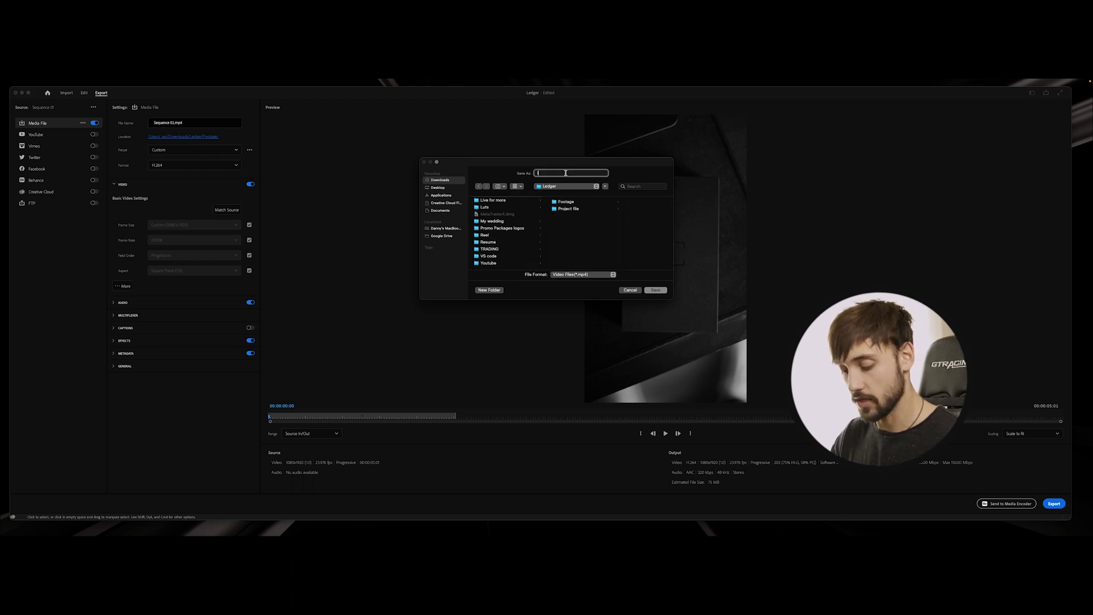
type("ledger data")
key("Return")
left_click(1052, 503)
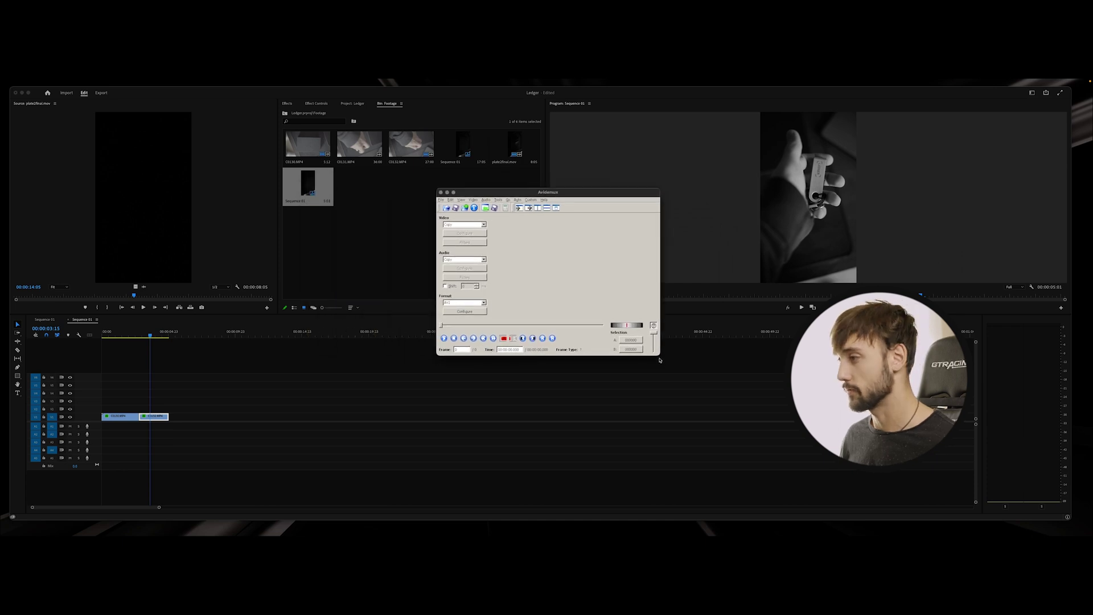
- Switch to Avidemux, enlarge its window, and load the exported ledger data.mp4 into it from Finder
left_click_drag(661, 355, 733, 422)
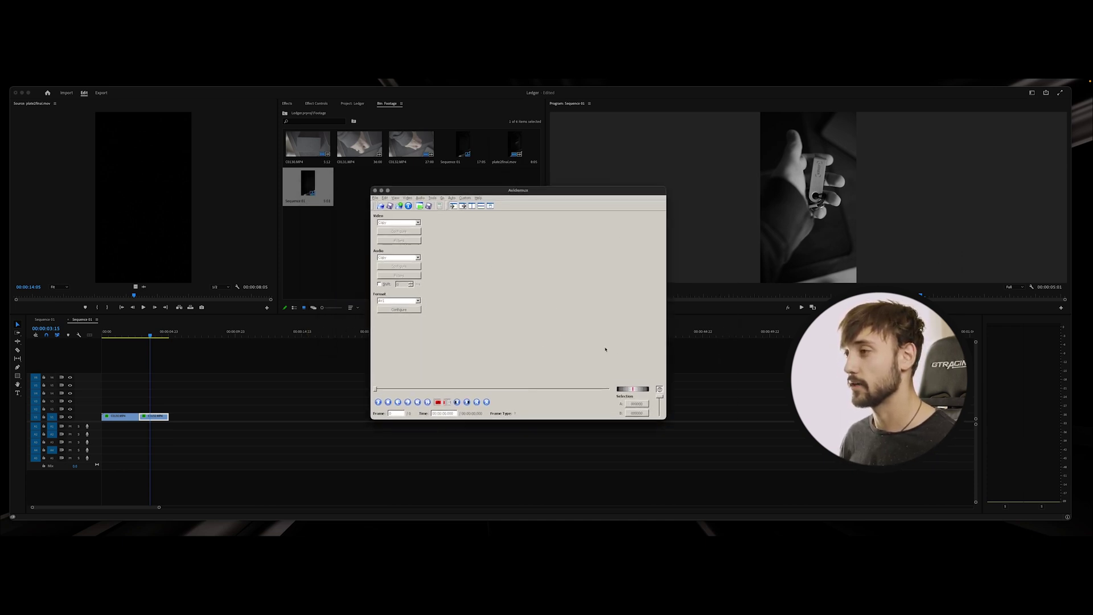
left_click(380, 205)
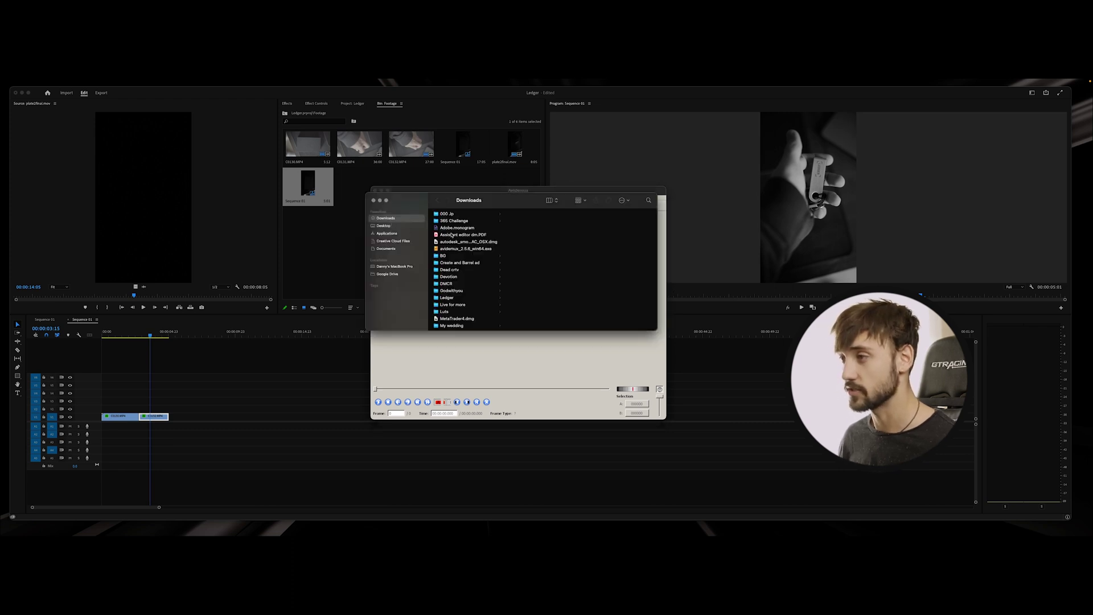
scroll(456, 256, "down", 3)
left_click(442, 254)
left_click(529, 221)
left_click_drag(529, 220, 493, 348)
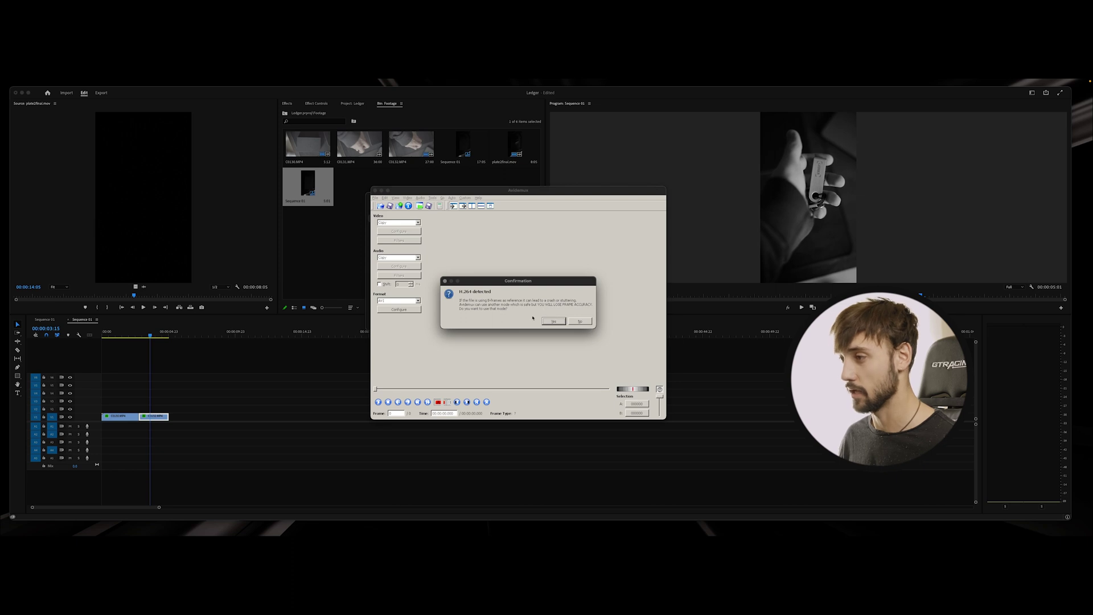
- Decline the alternative H.264 mode and the index rebuild, and reposition the Avidemux window showing the loaded video
left_click(579, 322)
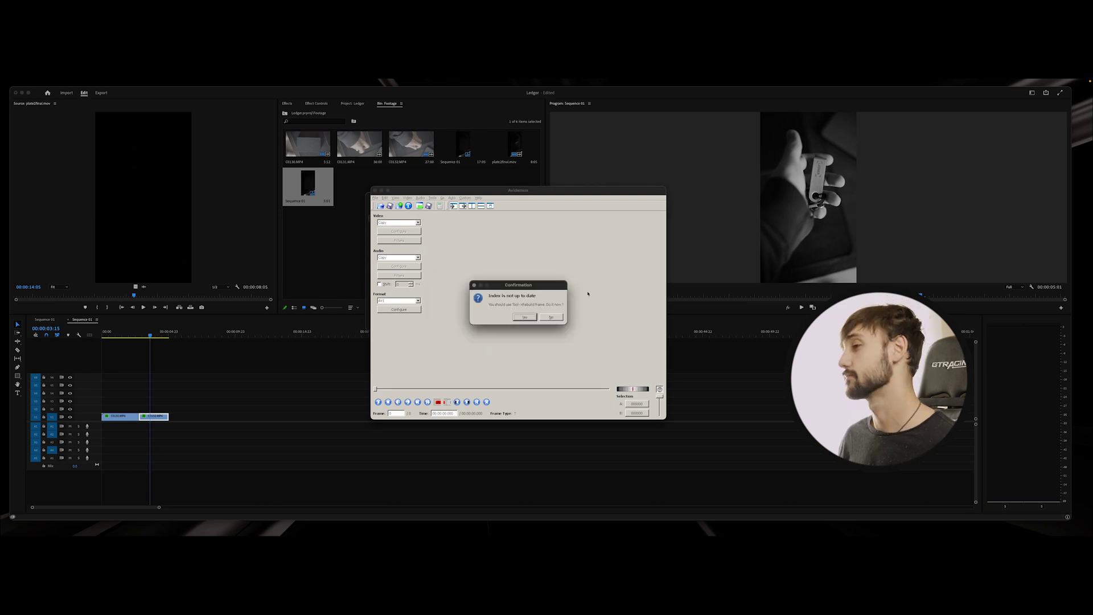
left_click(555, 319)
left_click_drag(509, 91, 542, 182)
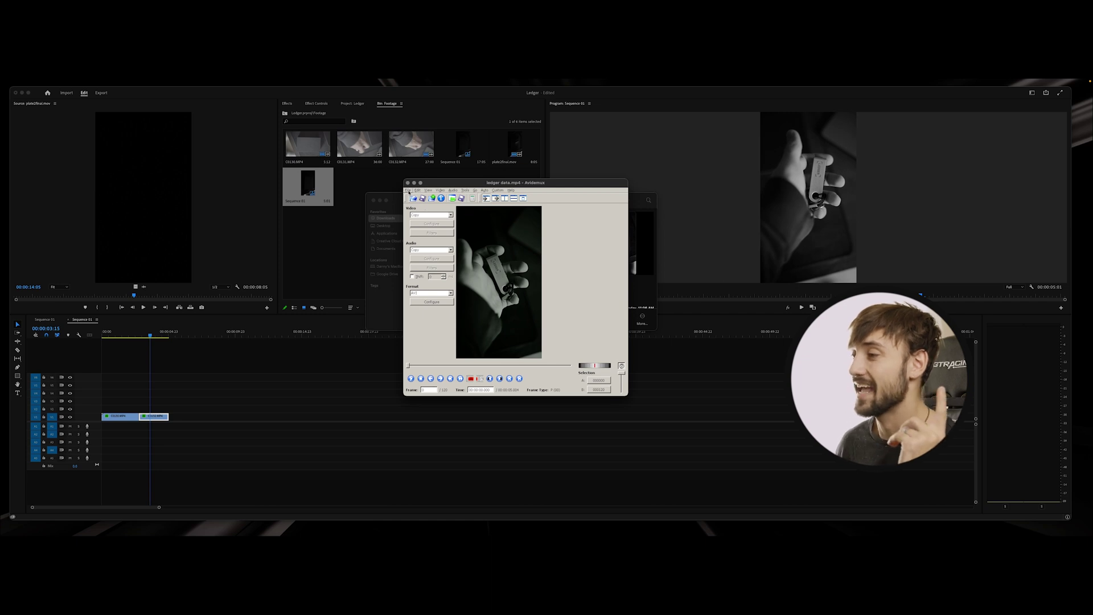
- Set the video codec to MPEG-4 ASP (Xvid), view the frame options in its configuration, and cancel the configuration
left_click(431, 214)
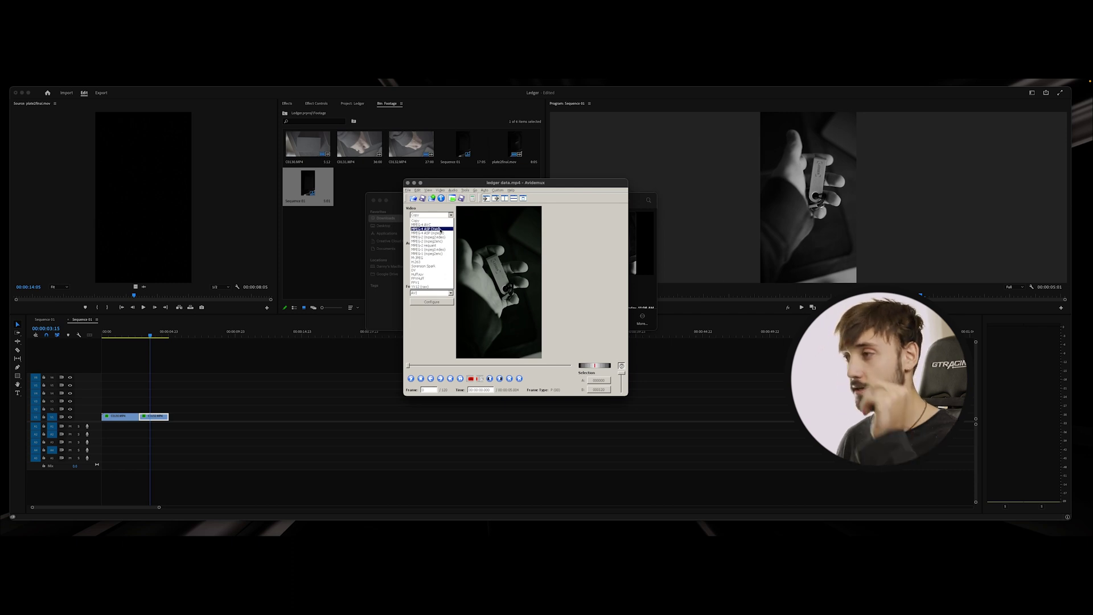
left_click(440, 229)
left_click(432, 224)
left_click_drag(495, 167, 652, 166)
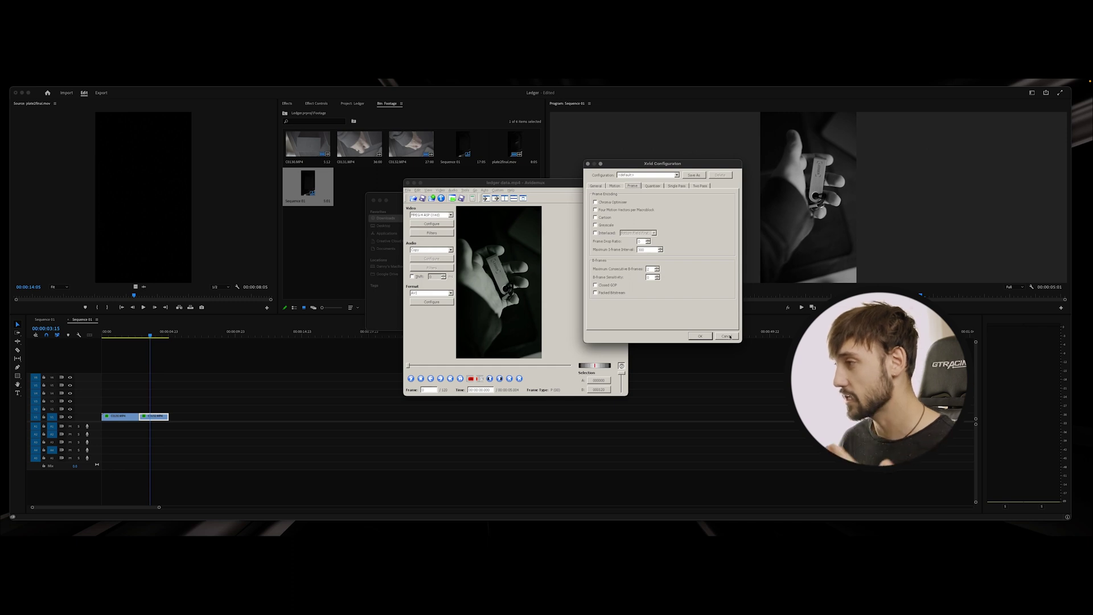
left_click(727, 336)
- Examine the frame types of ledger data.mp4 by playing it and stepping through its keyframes and individual frames
key("space")
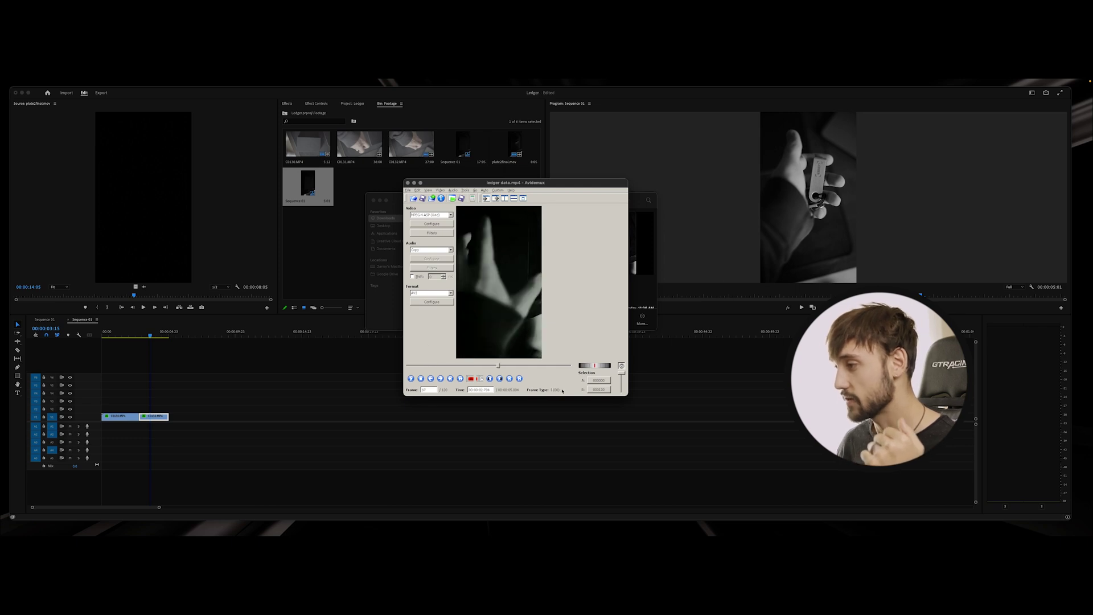
key("Home")
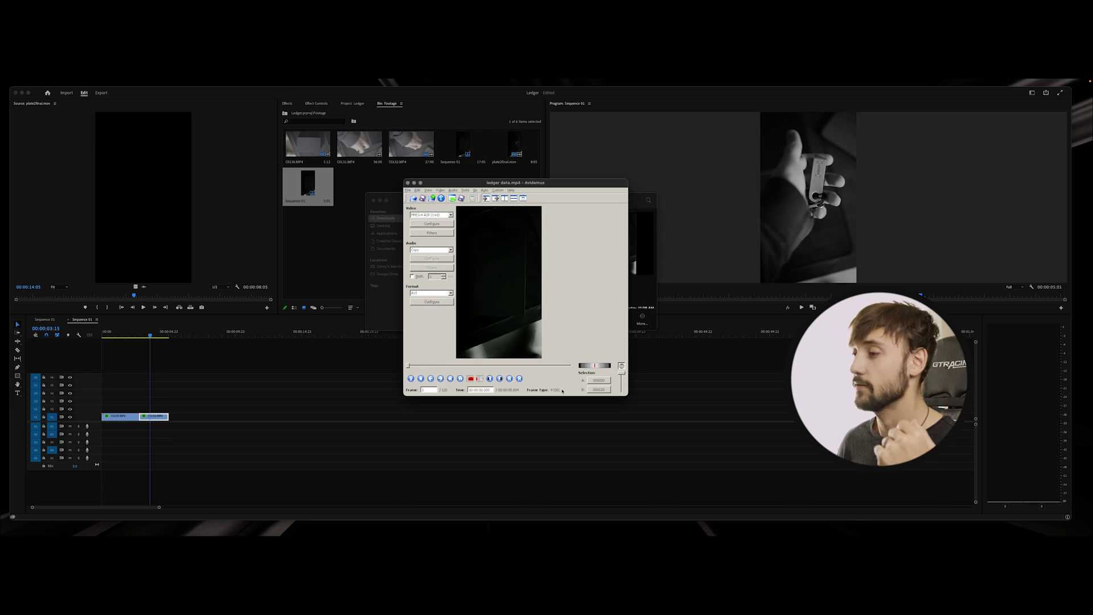
key("Up")
key("Up")
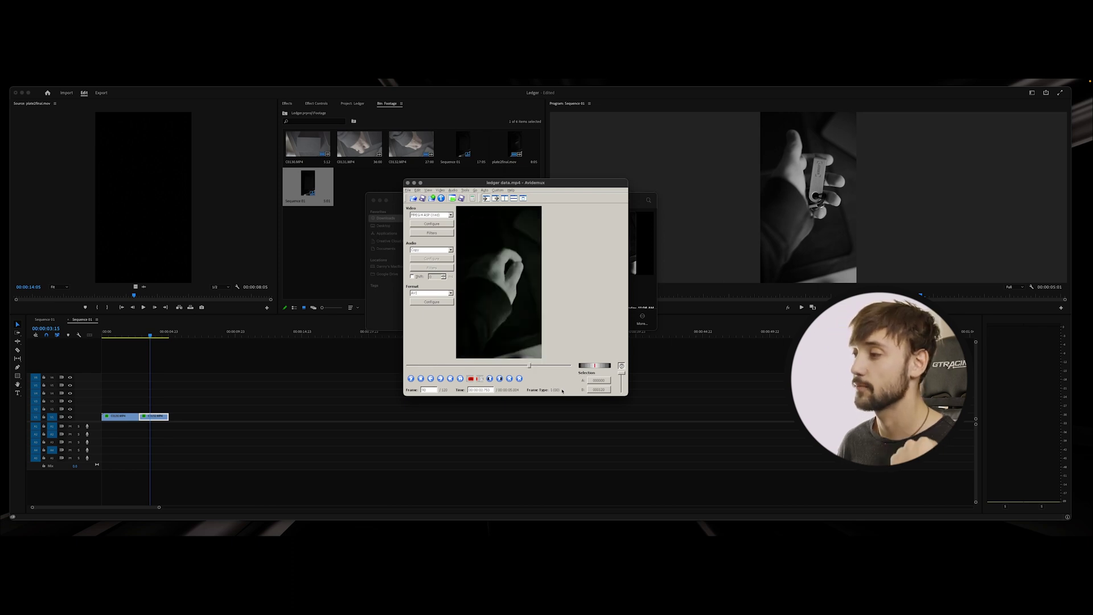
key("Up")
key("Down")
key("Down")
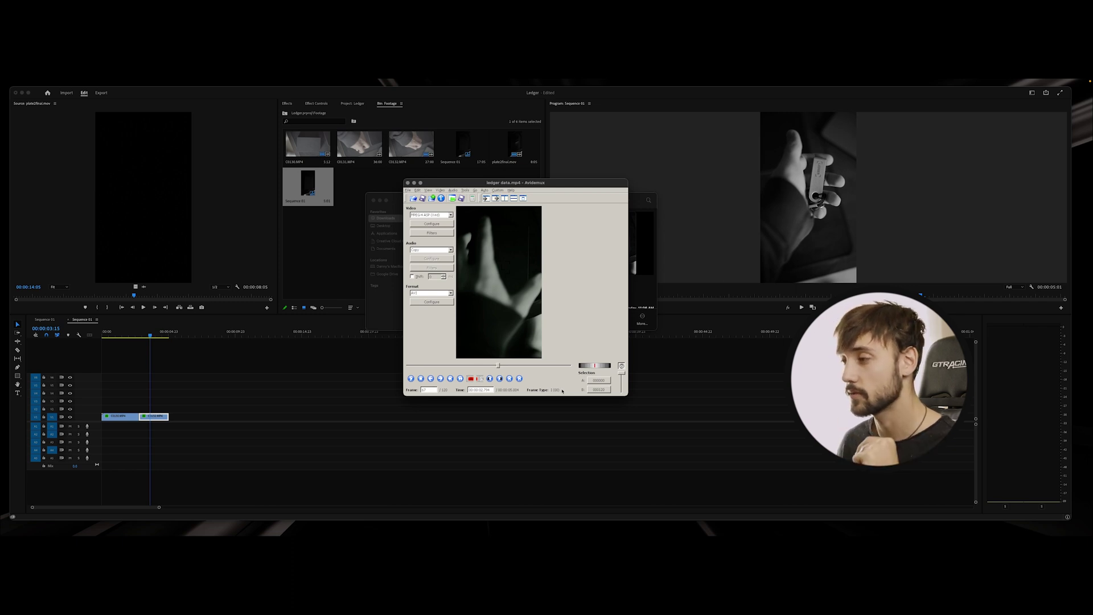
key("Down")
key("Left")
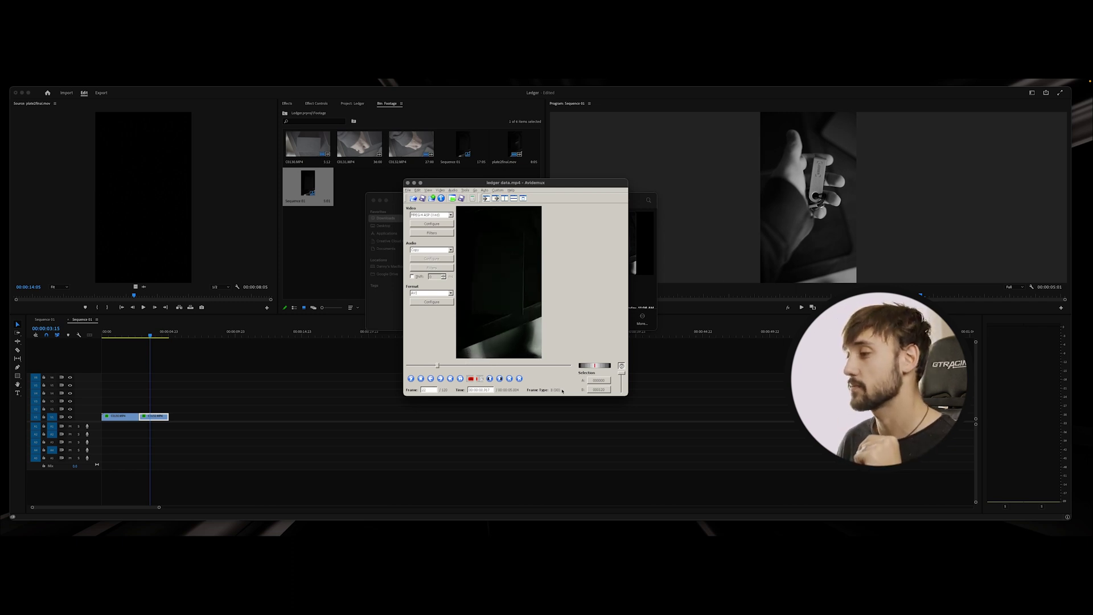
key("Right")
key("Right")
key("Right")
key("Right")
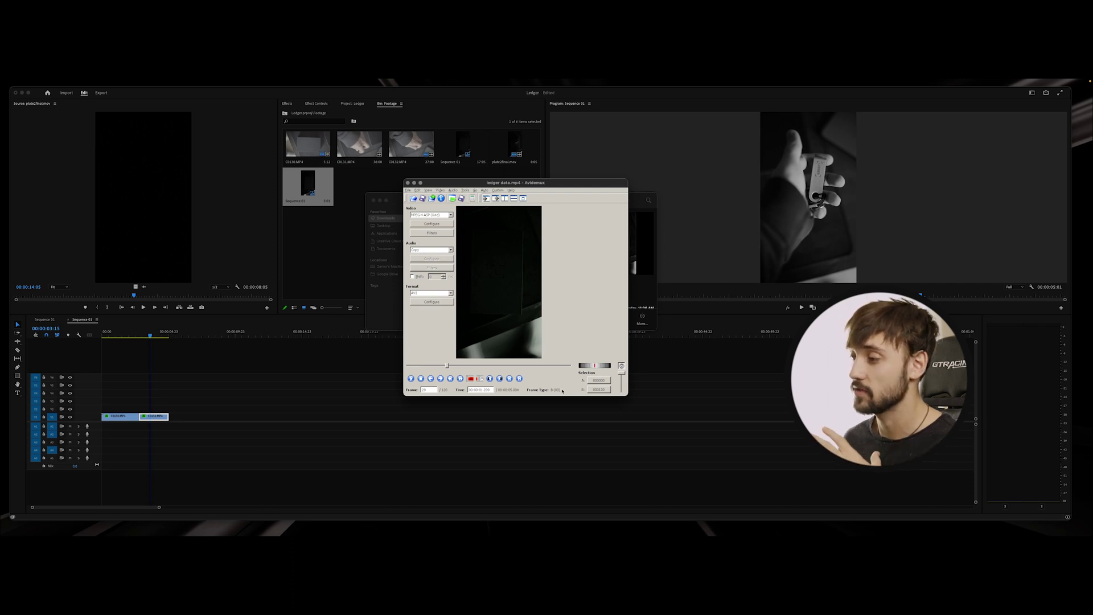
- Adjust the maximum consecutive B-frames in the Xvid frame settings and accept the configuration
left_click(433, 223)
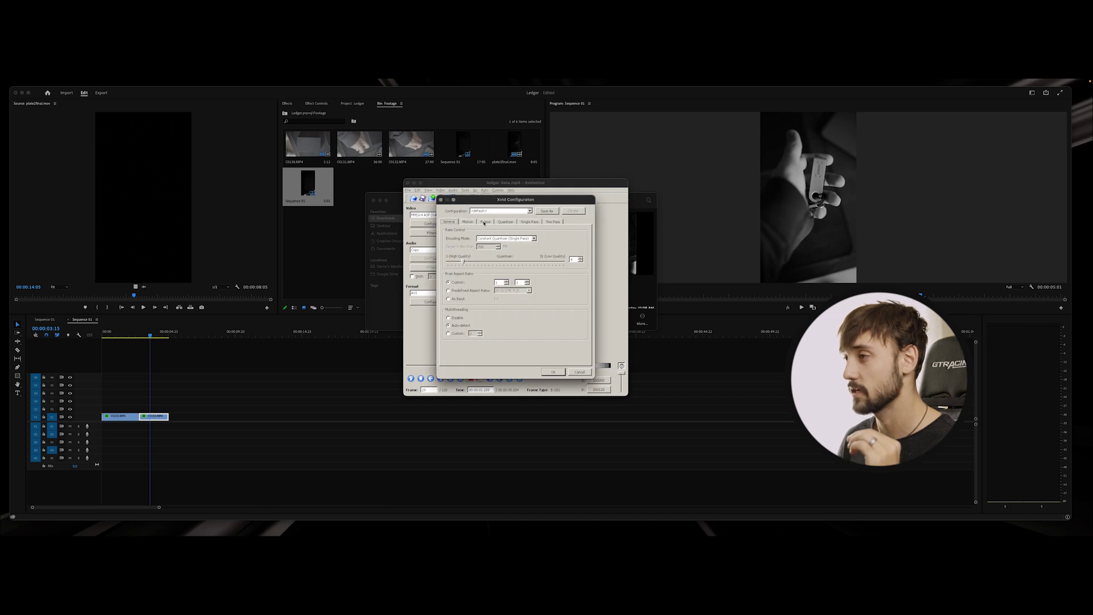
left_click(484, 222)
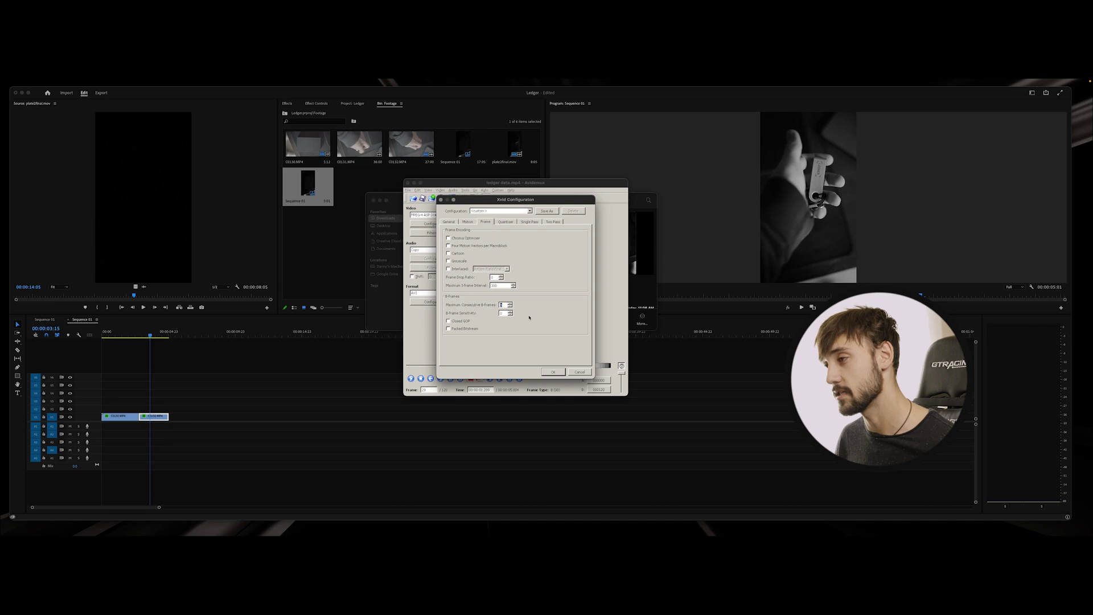
left_click(553, 372)
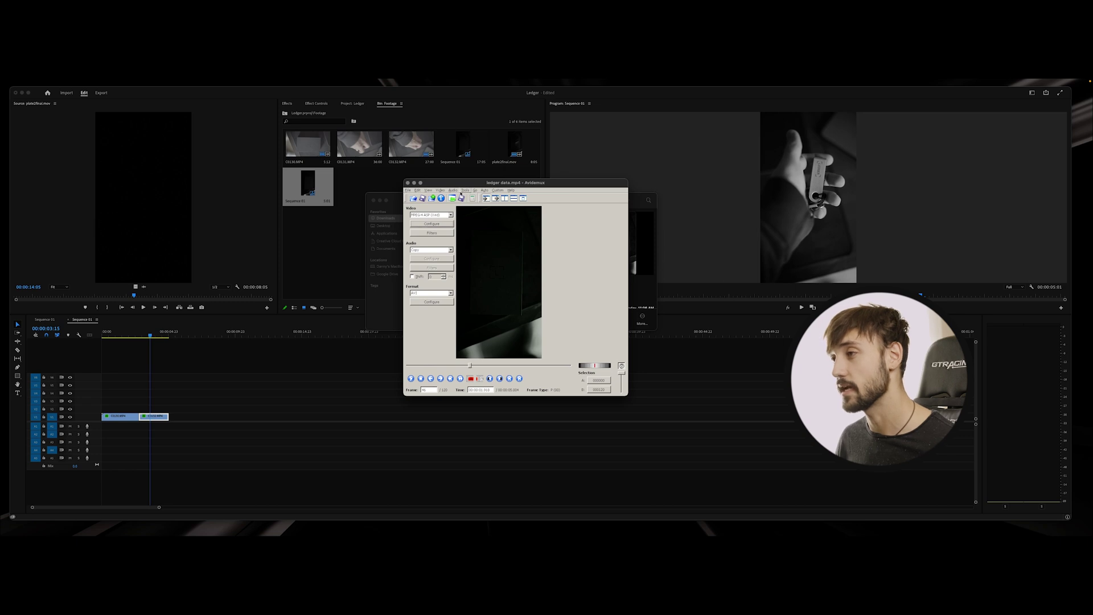
- Save the video as a new ledger AVI file in the Documents folder and dismiss the completion message
left_click(408, 190)
mouse_move(435, 210)
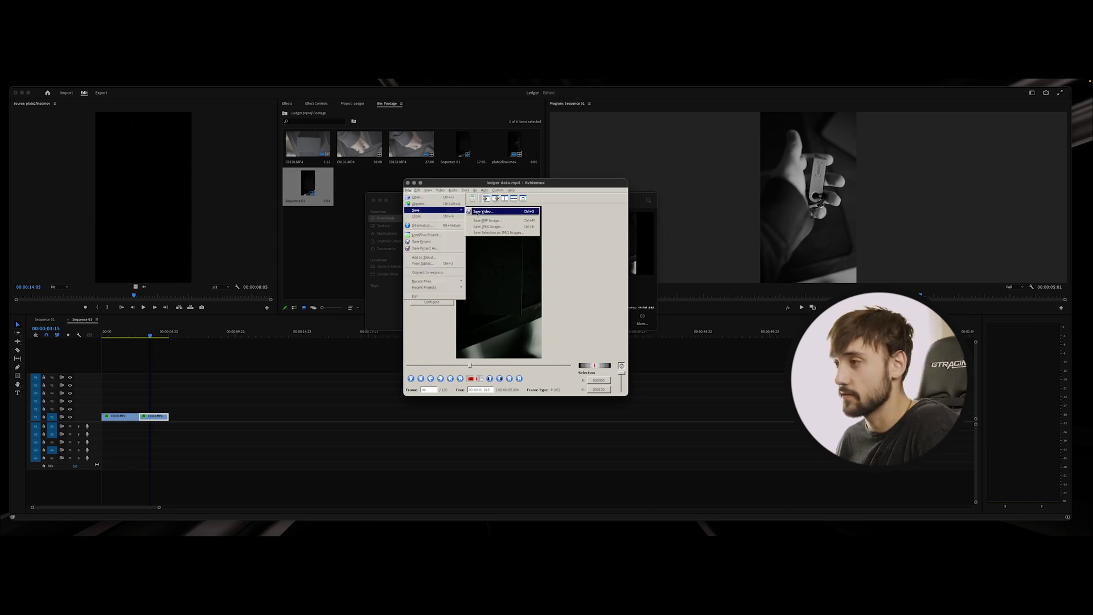
left_click(478, 212)
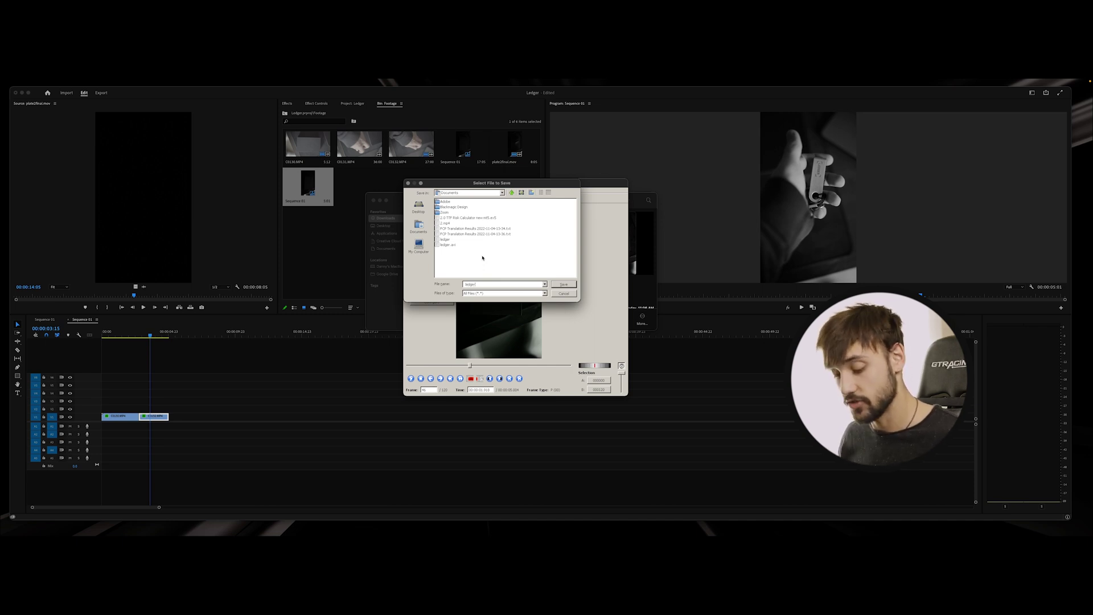
key("Return")
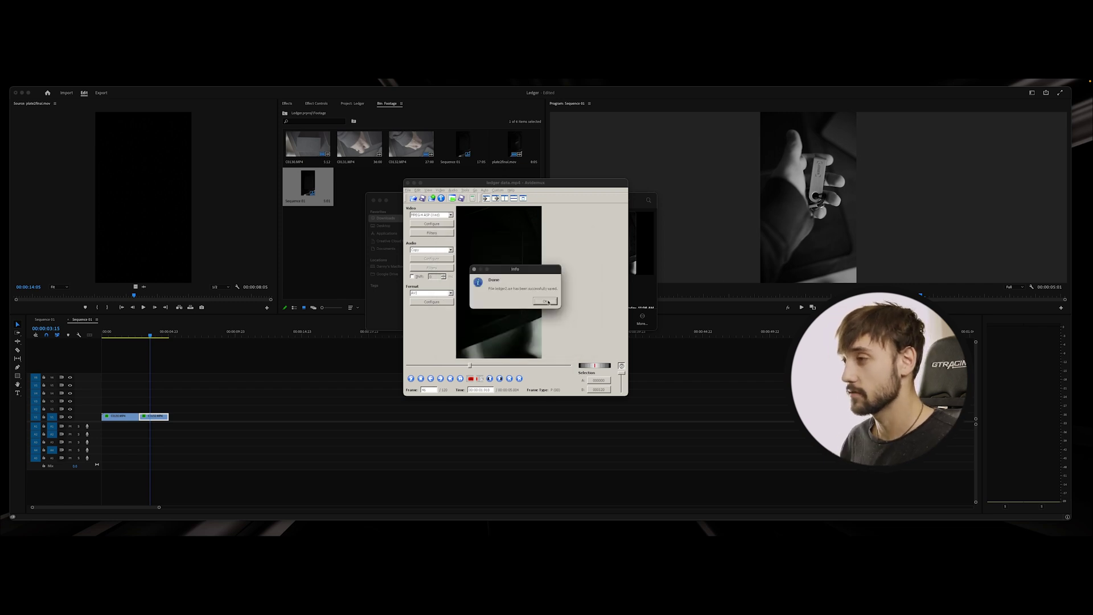
left_click(545, 301)
- Open ledger2.avi from the Documents folder and set its video codec to Copy
left_click(407, 190)
left_click(416, 197)
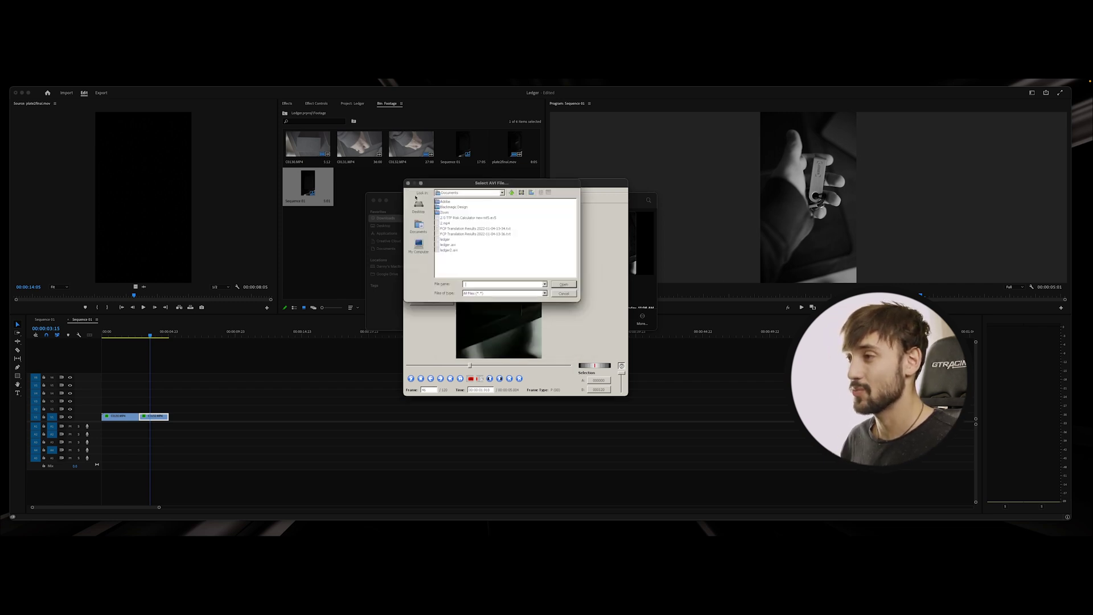
left_click(449, 250)
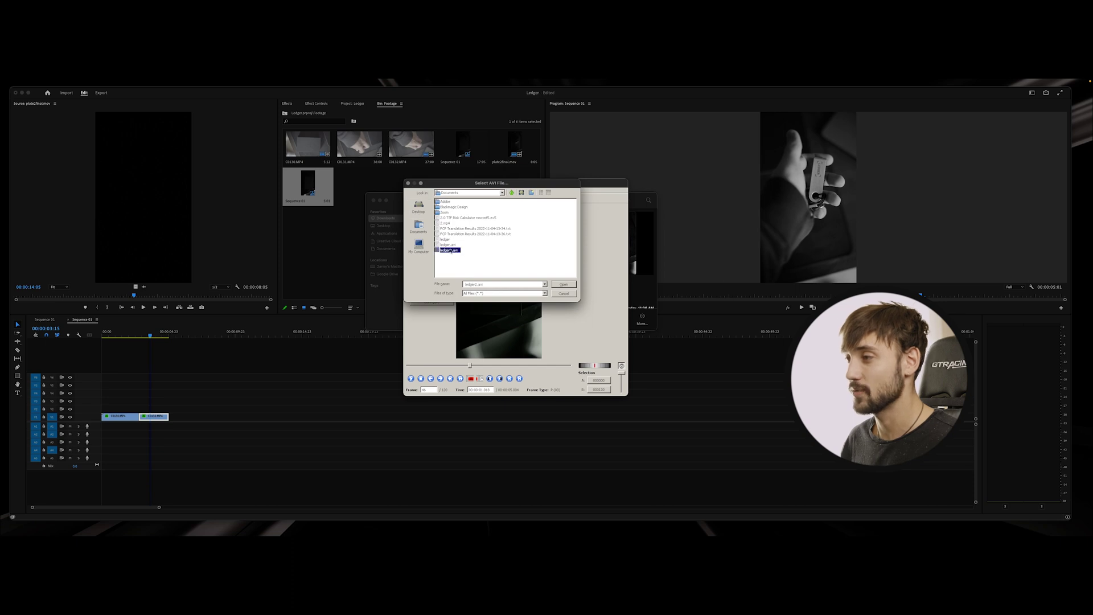
left_click(566, 285)
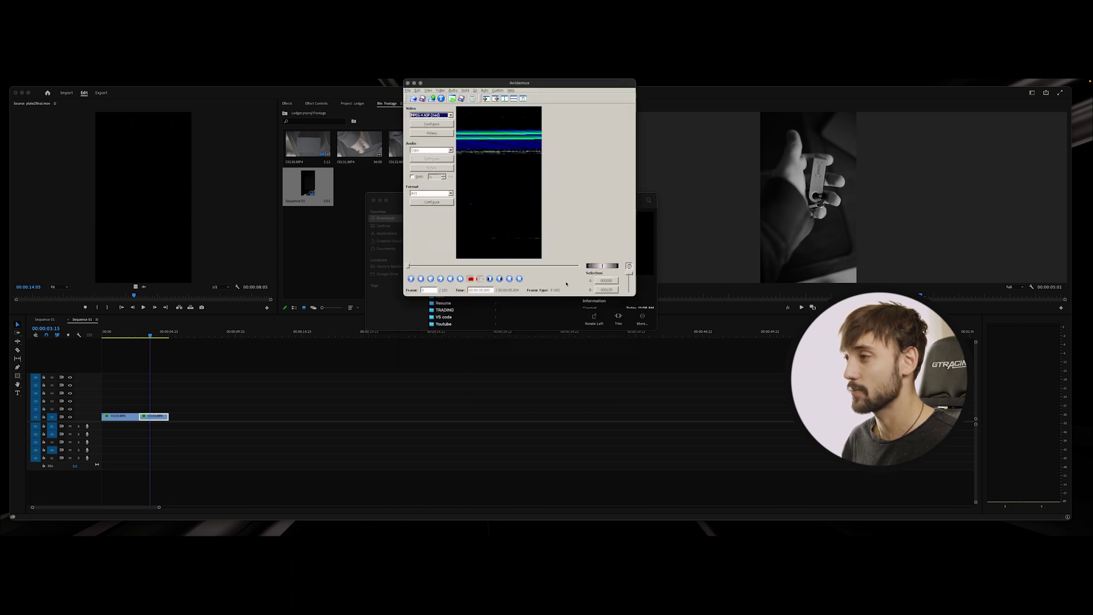
left_click_drag(540, 84, 541, 193)
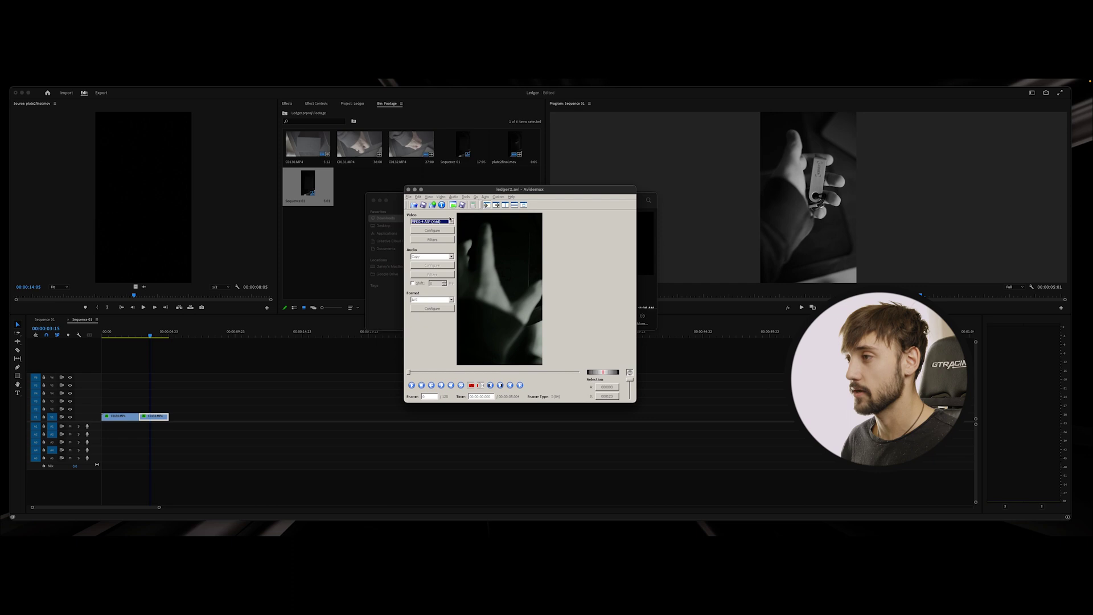
left_click(452, 221)
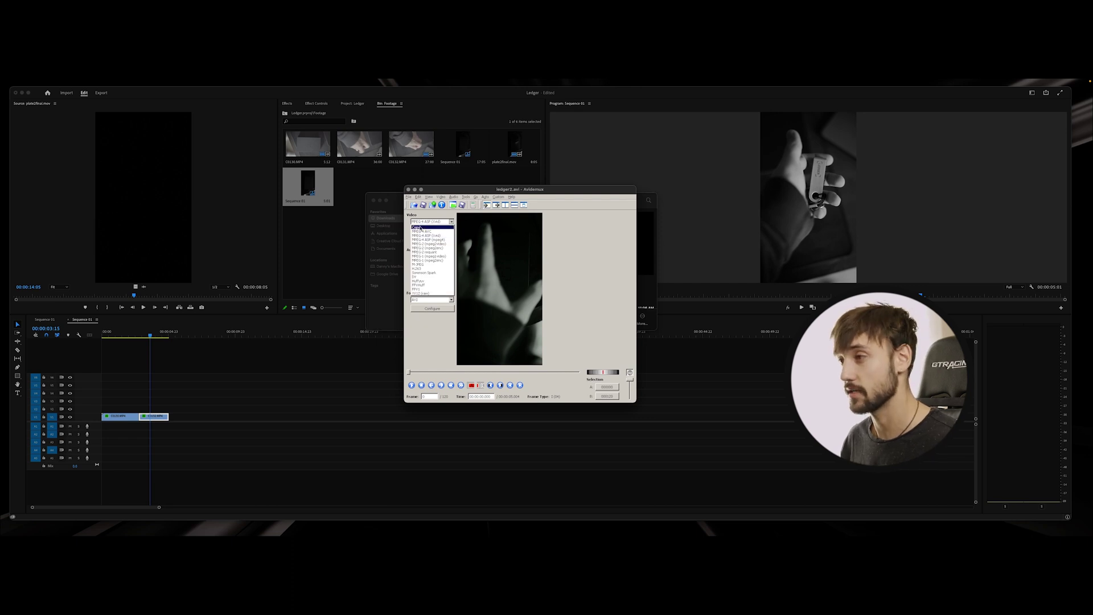
left_click(421, 228)
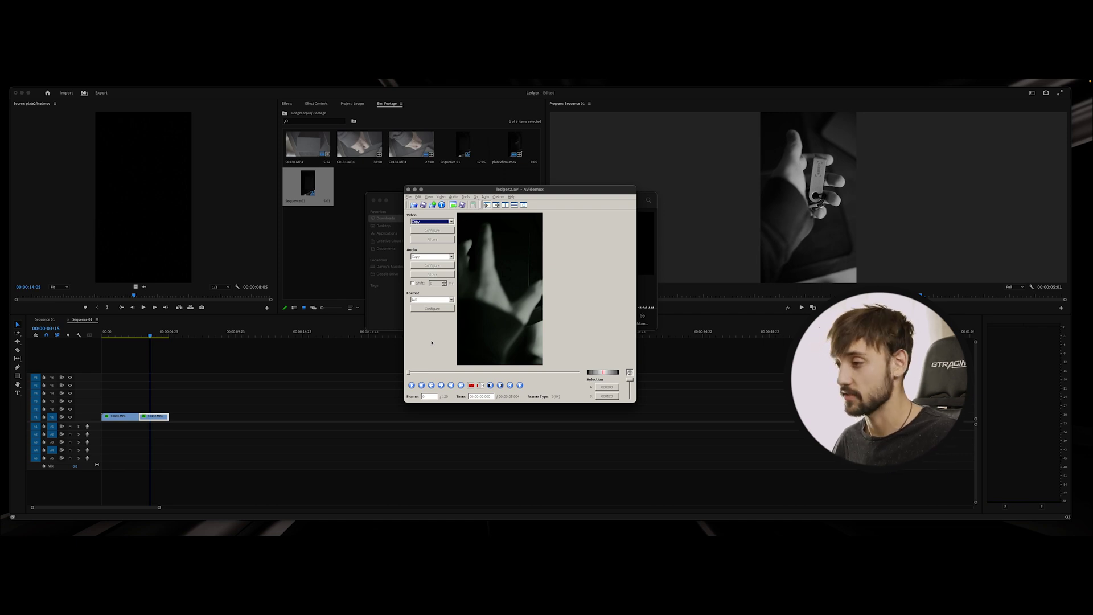
- Examine the frames of ledger2.avi at its keyframes and return to the first frame
left_click(432, 343)
key("space")
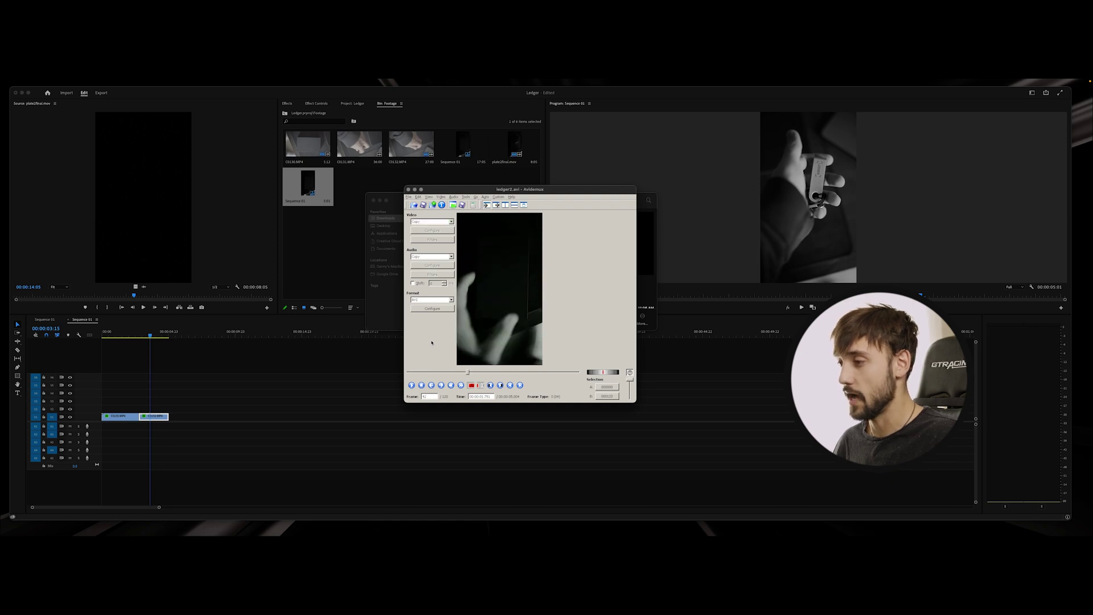
key("Home")
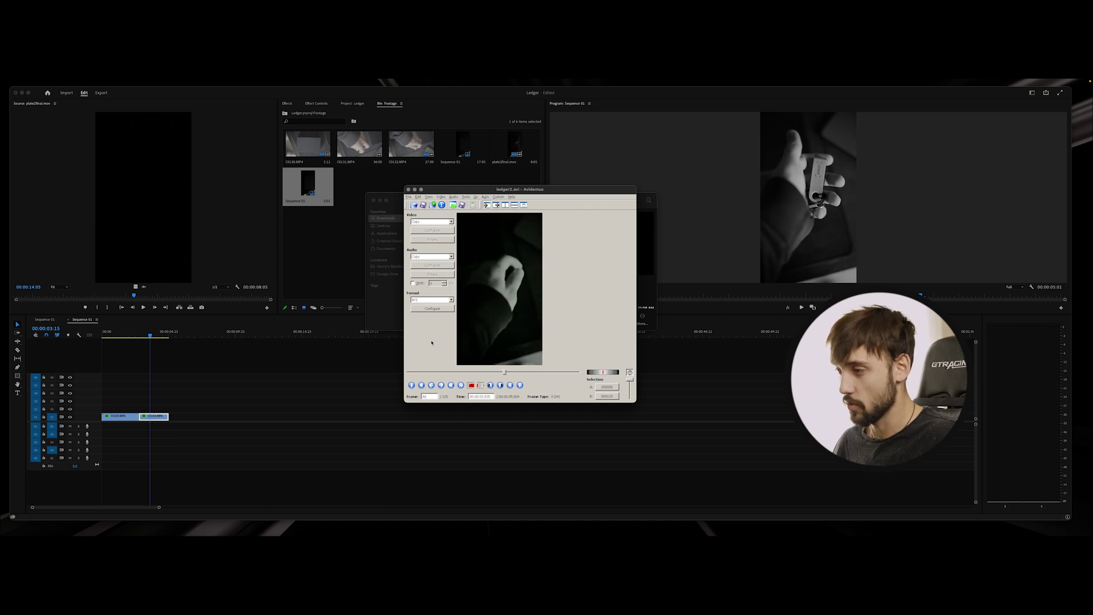
key("Home")
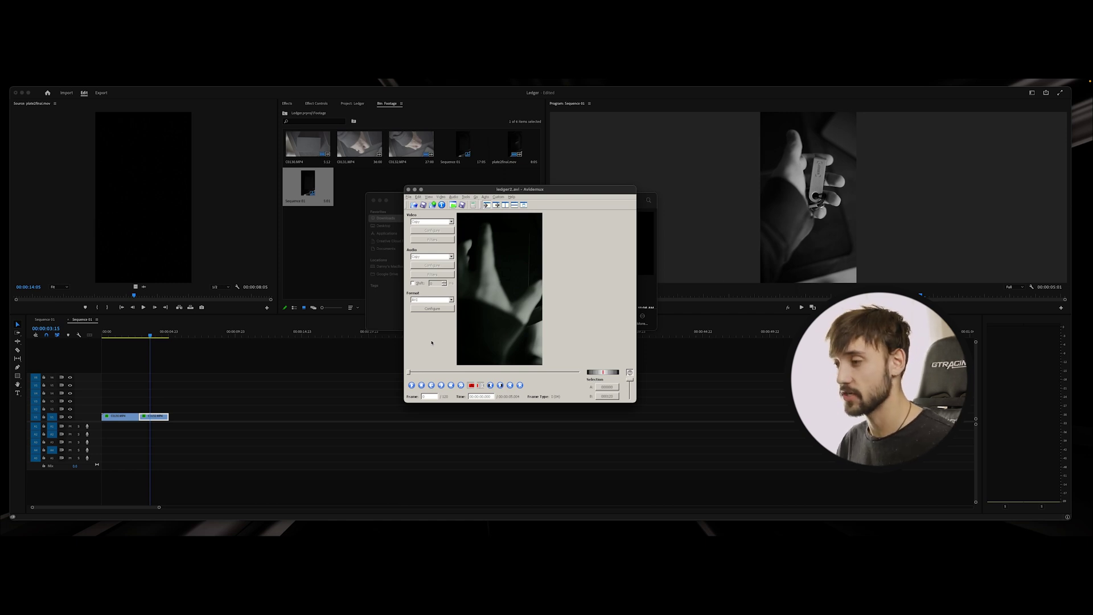
- Mark the first keyframe after the opening frame of ledger2.avi as a one-frame selection and delete it
key("Right")
left_click(473, 385)
left_click(482, 386)
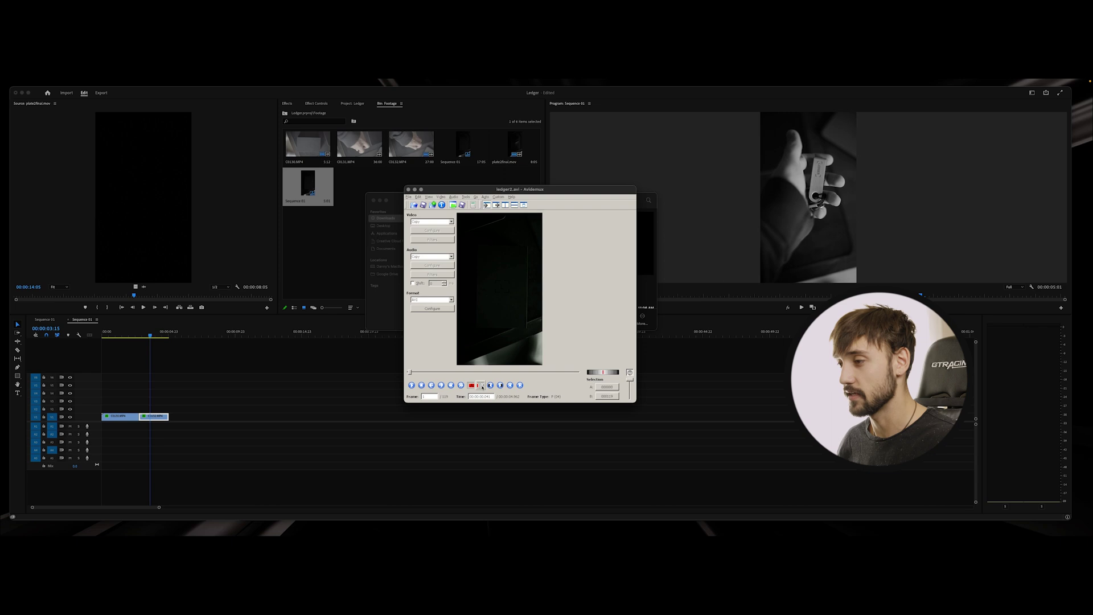
left_click(468, 372)
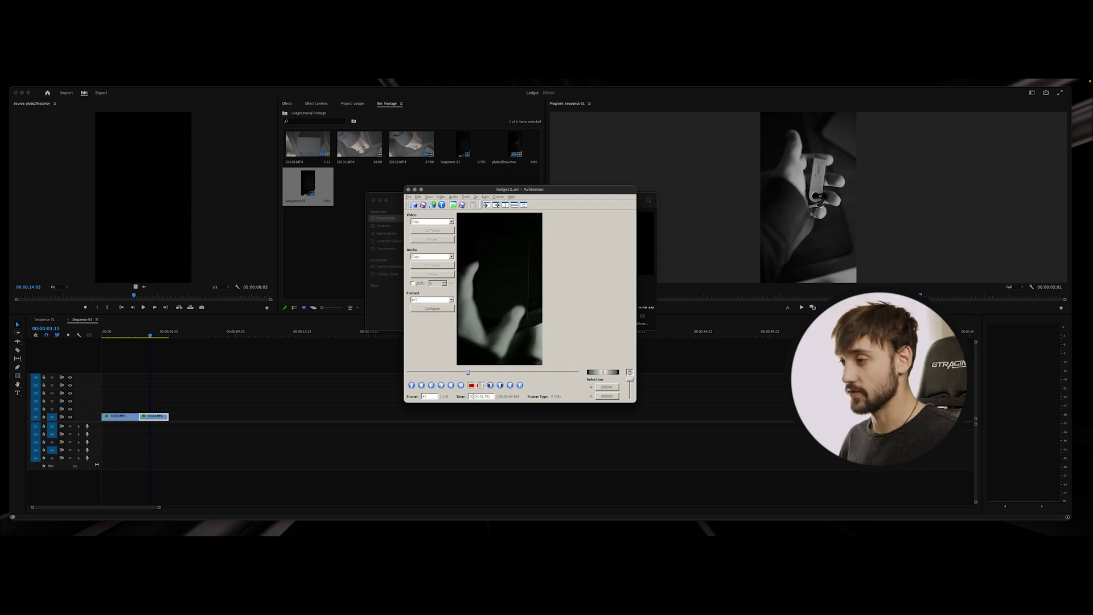
left_click(419, 197)
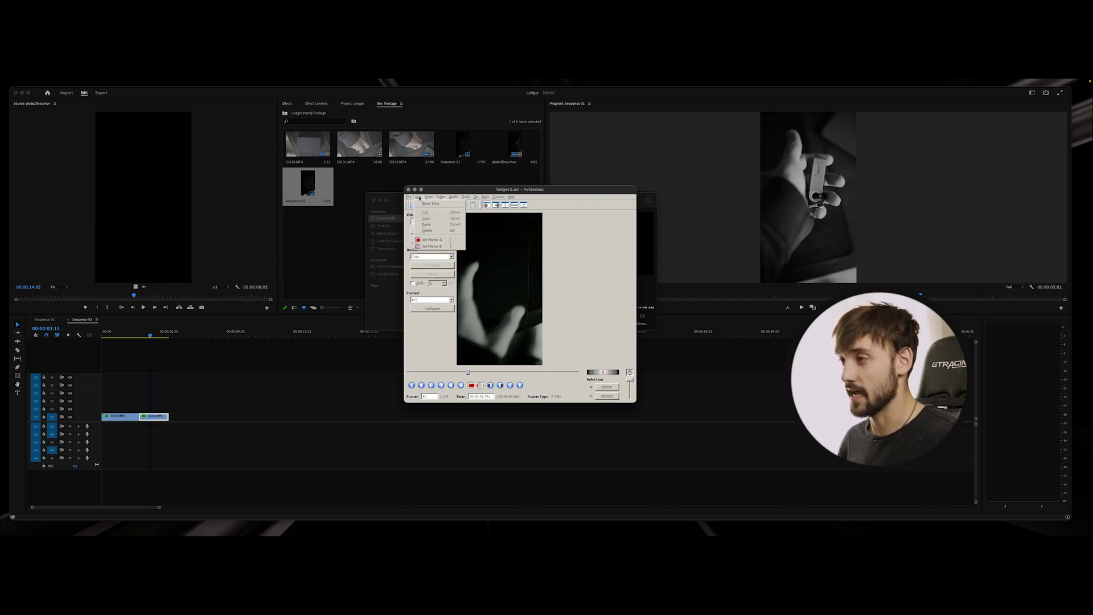
left_click(429, 231)
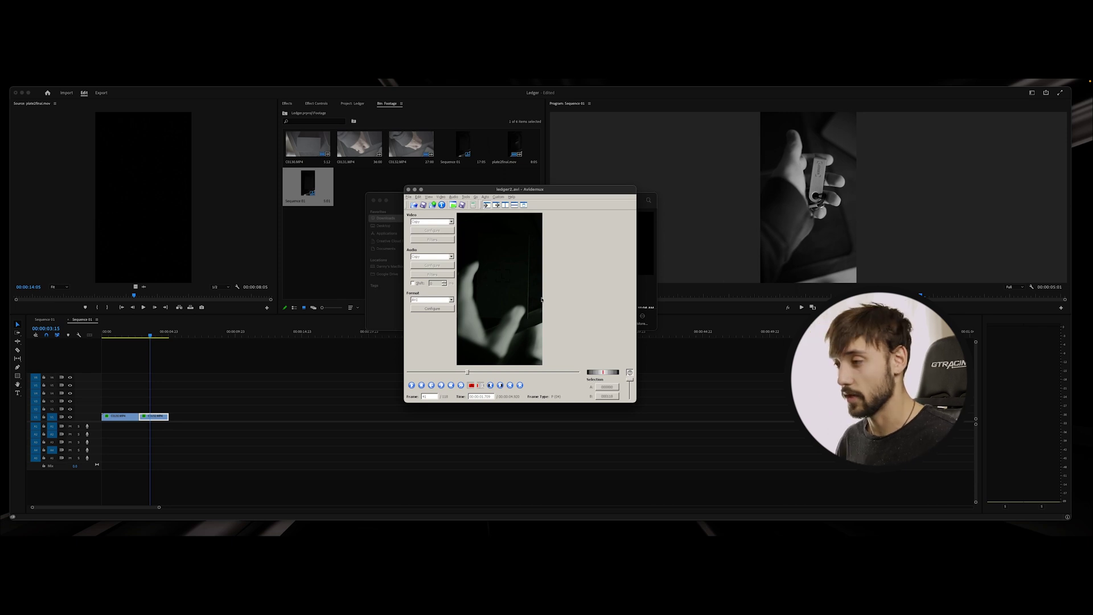
- Go to the keyframe just past the video's midpoint, mark only that frame, and delete it
key("Down")
key("Up")
key("Down")
key("Up")
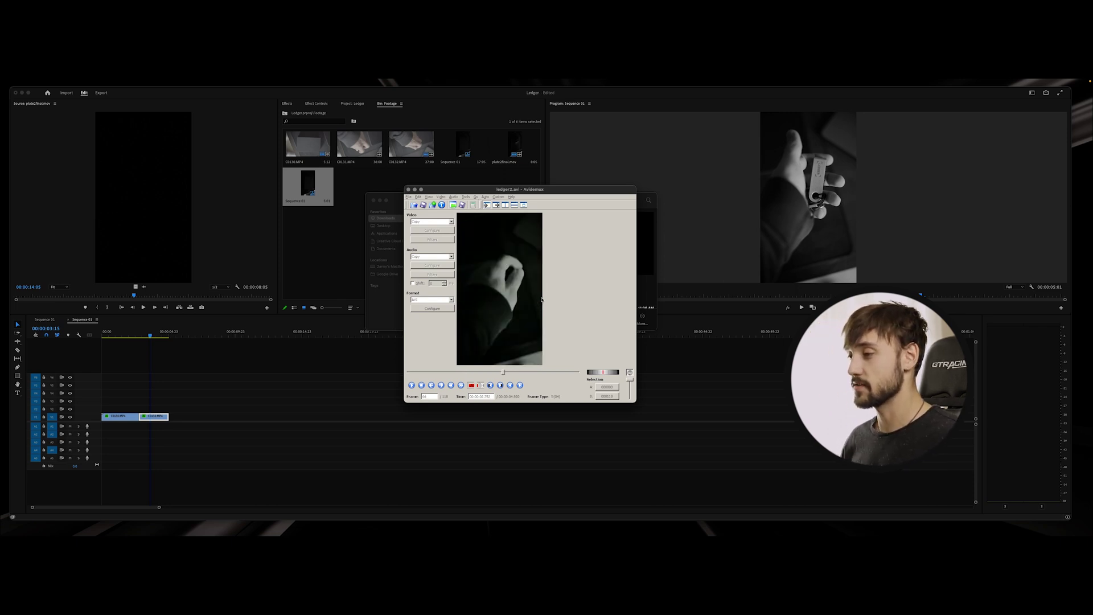
left_click(480, 385)
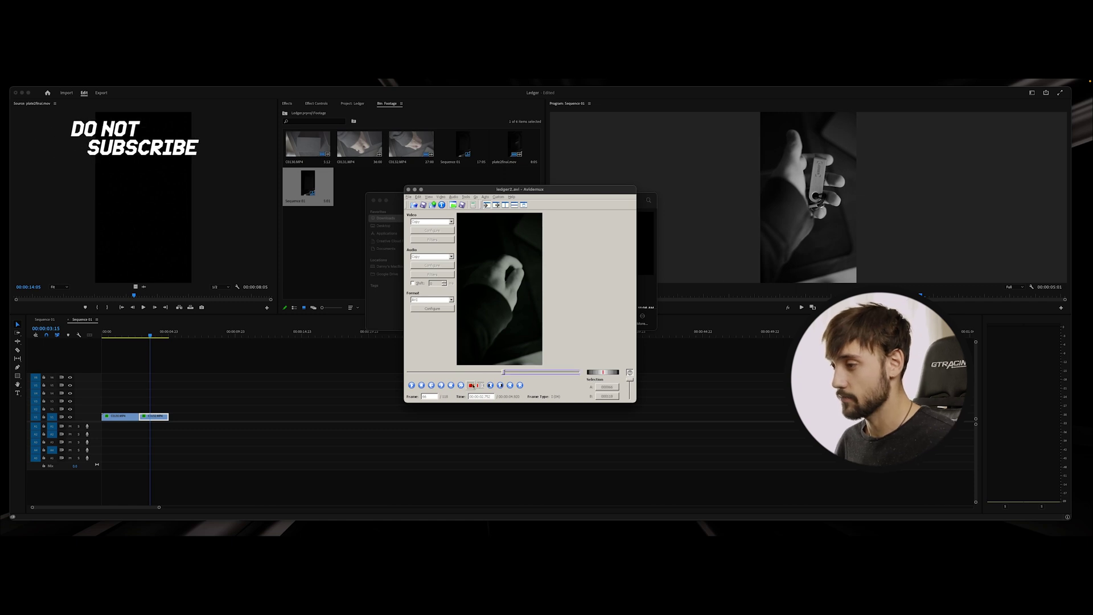
key("Right")
key("Delete")
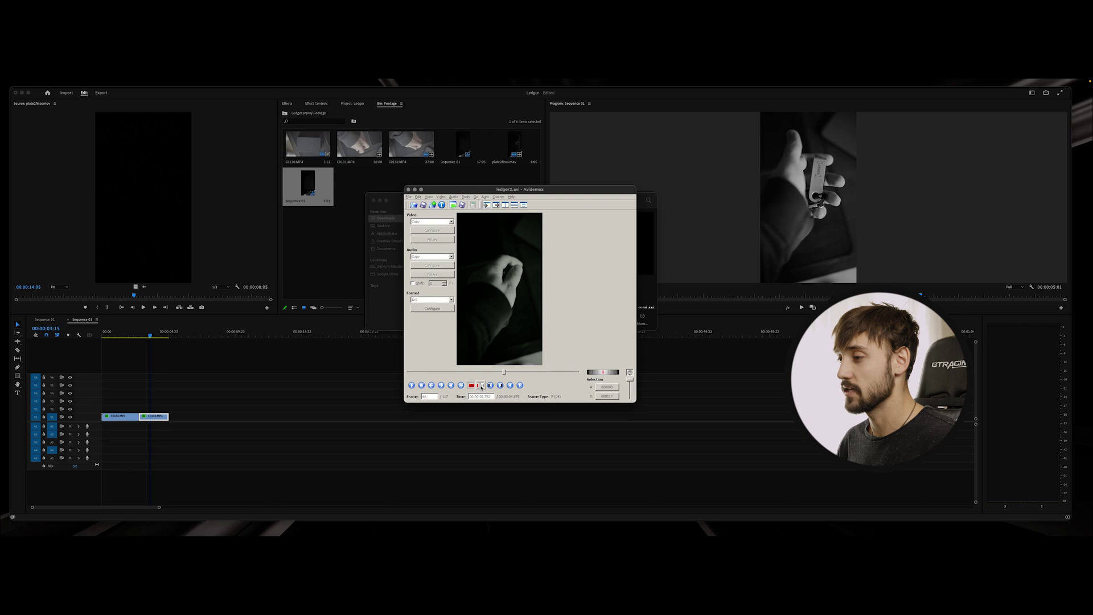
- Rewind to the first frame and save the edited video as ledger3.avi in Documents without smart copy
key("Home")
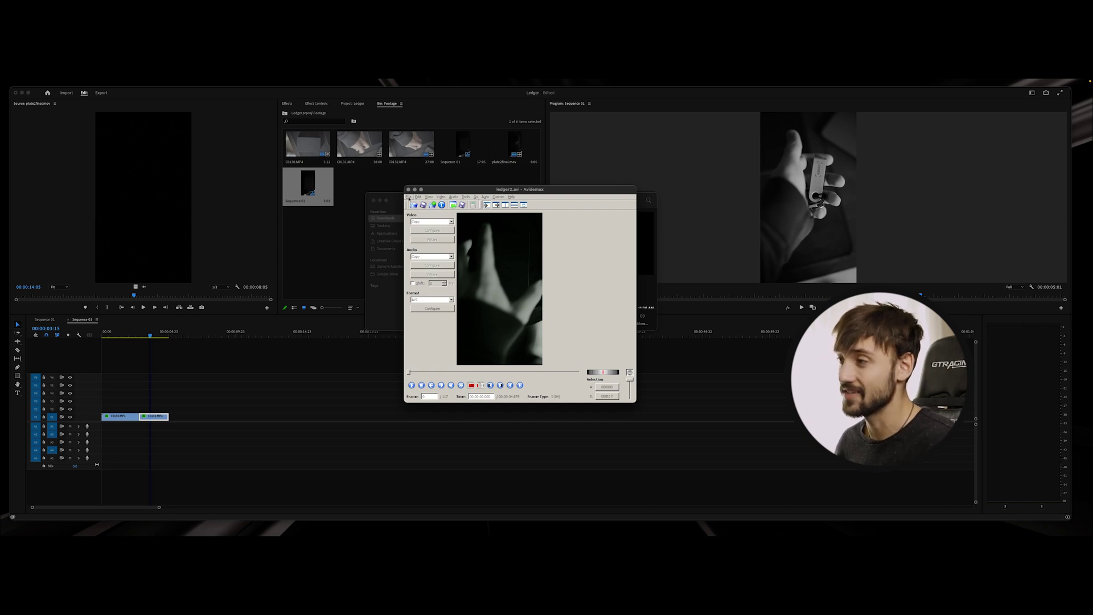
left_click(409, 198)
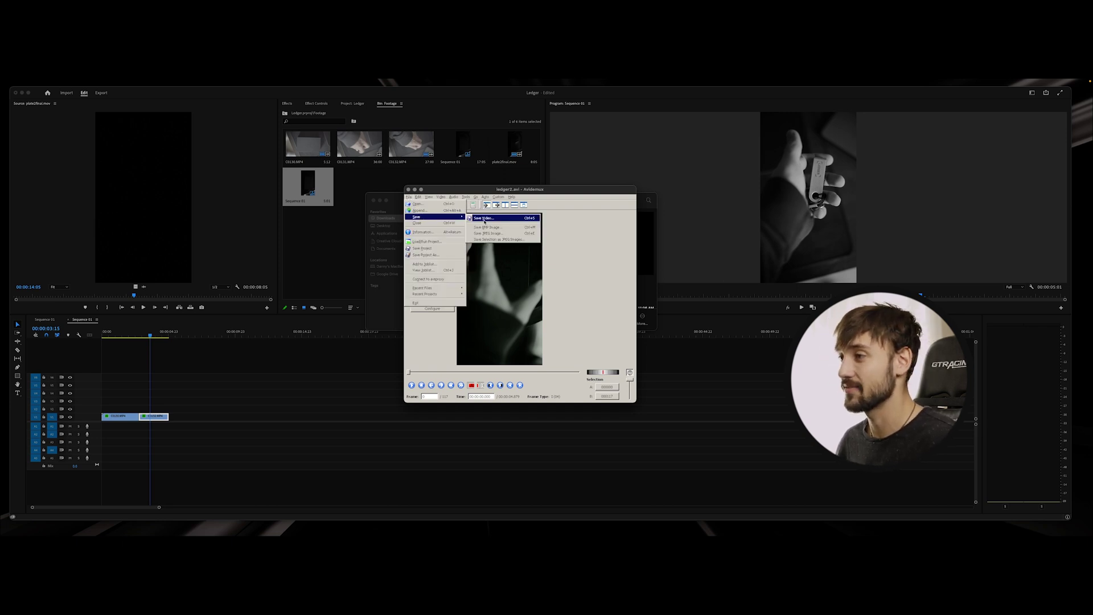
left_click(484, 221)
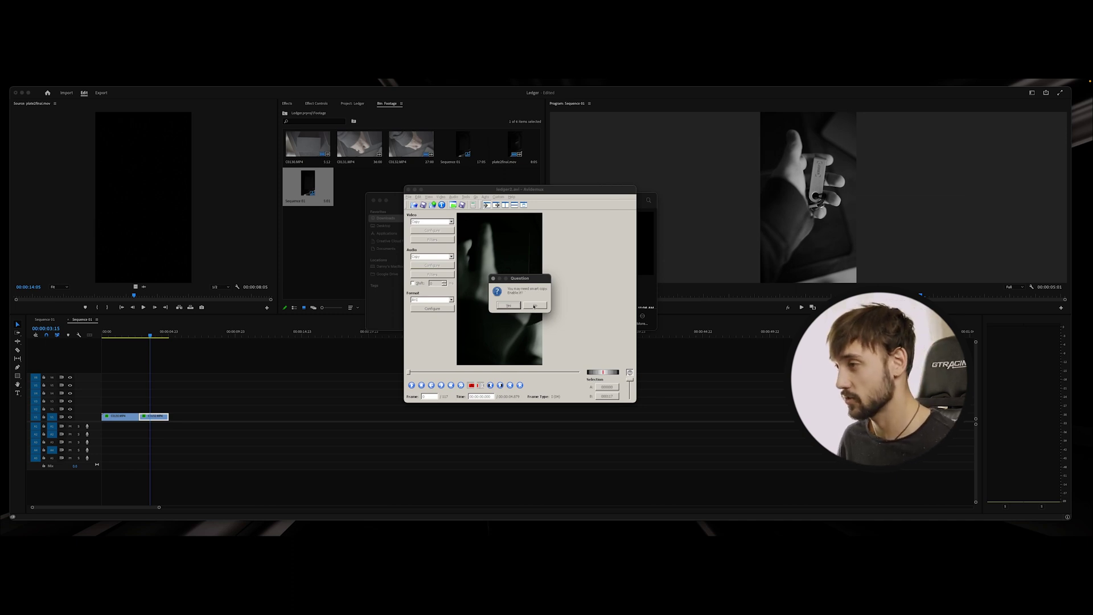
left_click(534, 306)
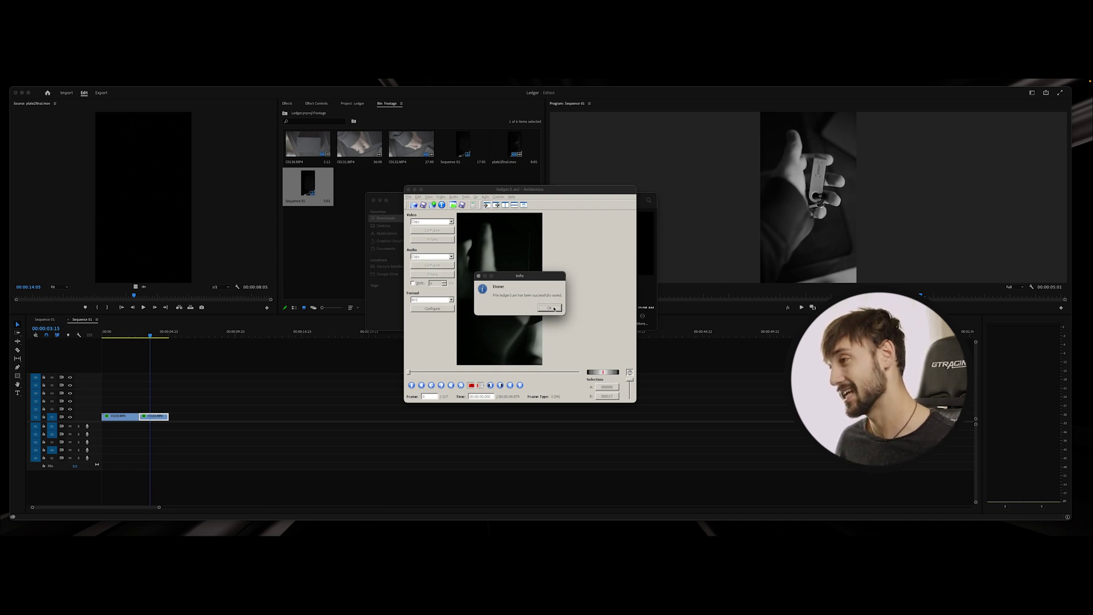
left_click(549, 308)
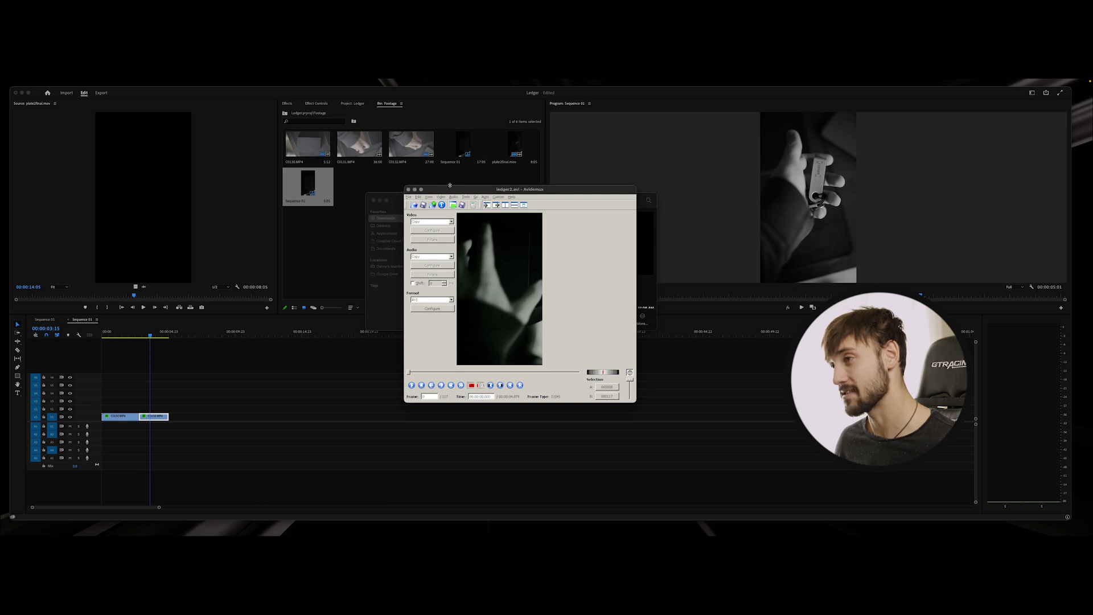
- Switch to Finder, go to the Documents folder, and preview ledger3.avi
left_click(400, 202)
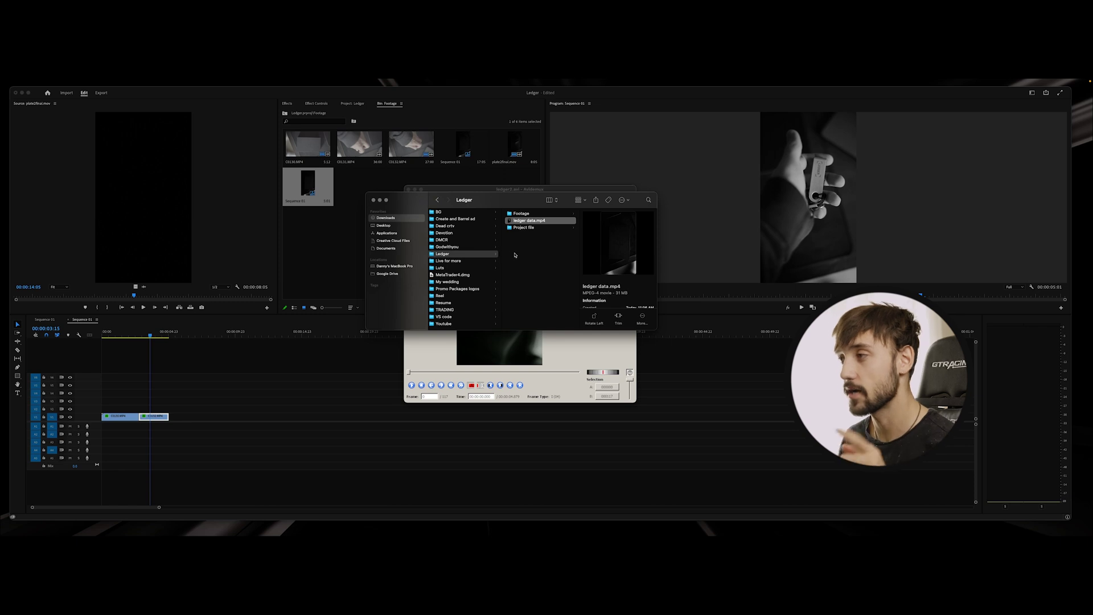
left_click(389, 228)
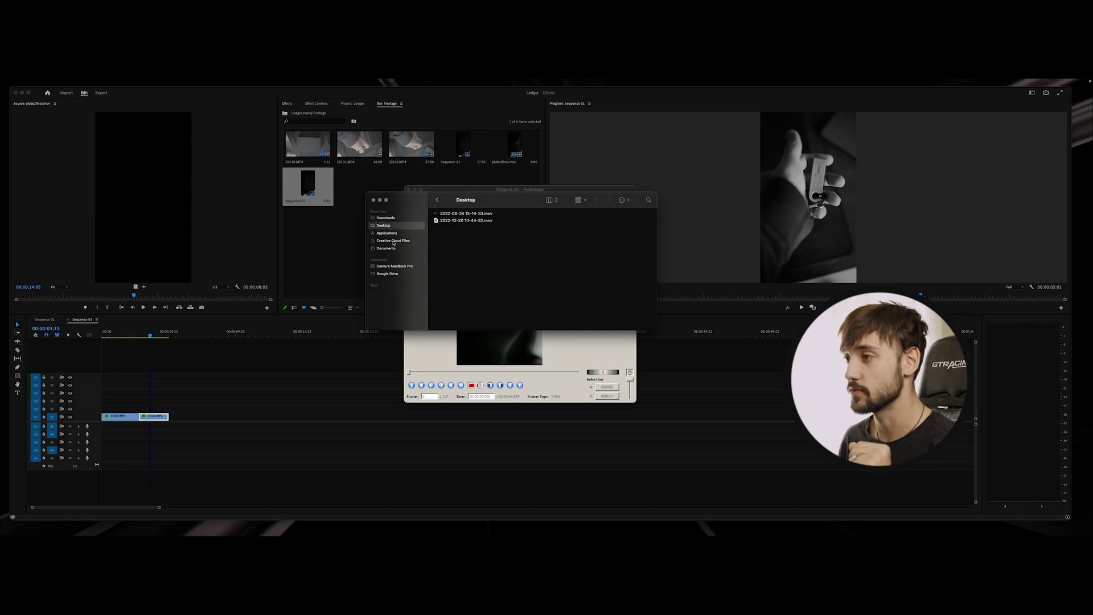
left_click(392, 249)
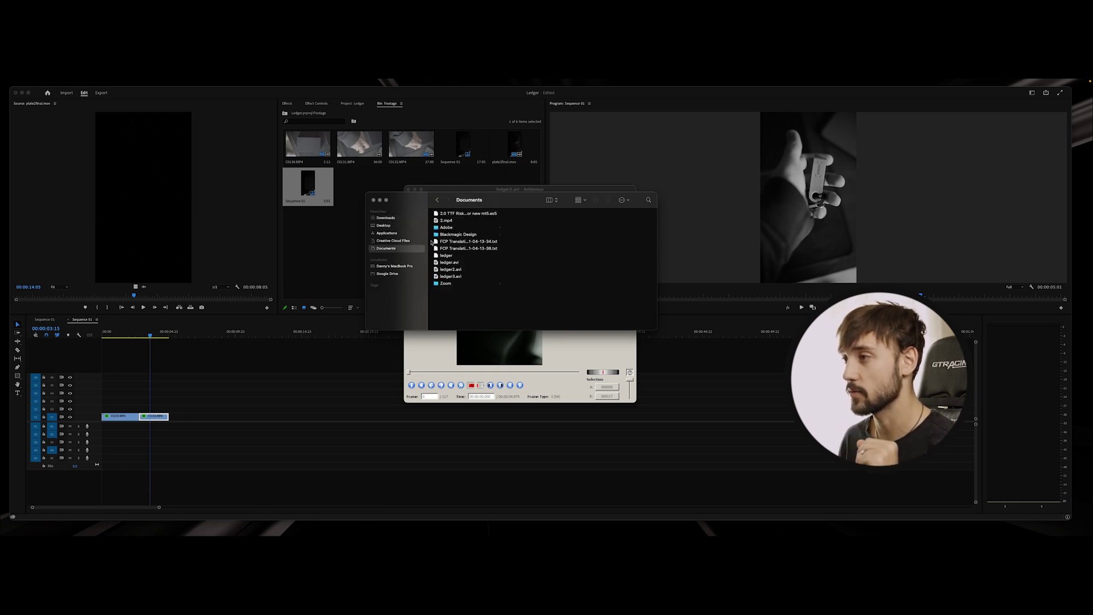
left_click(452, 277)
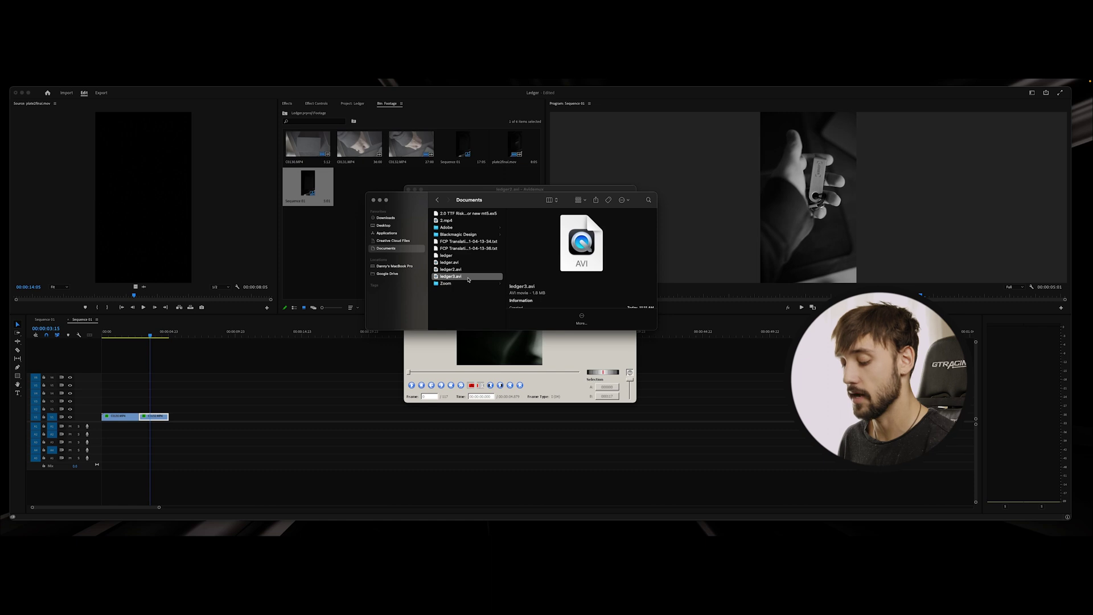
key("space")
key("space")
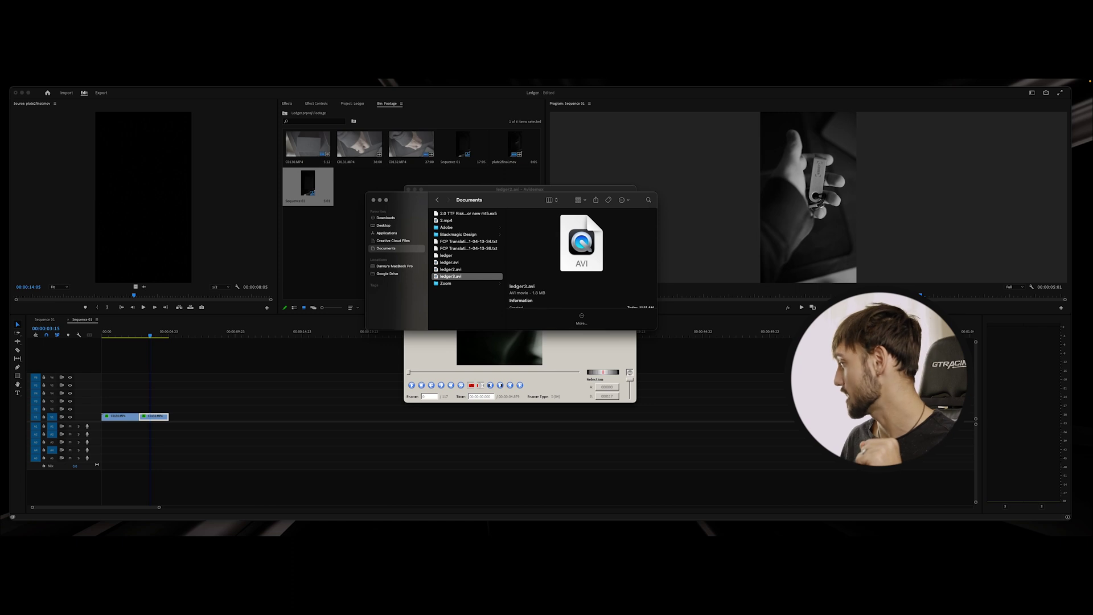
- Switch to Firefox, go to online-convert.com, and choose its video converter with MP4 as the target format
key("Return")
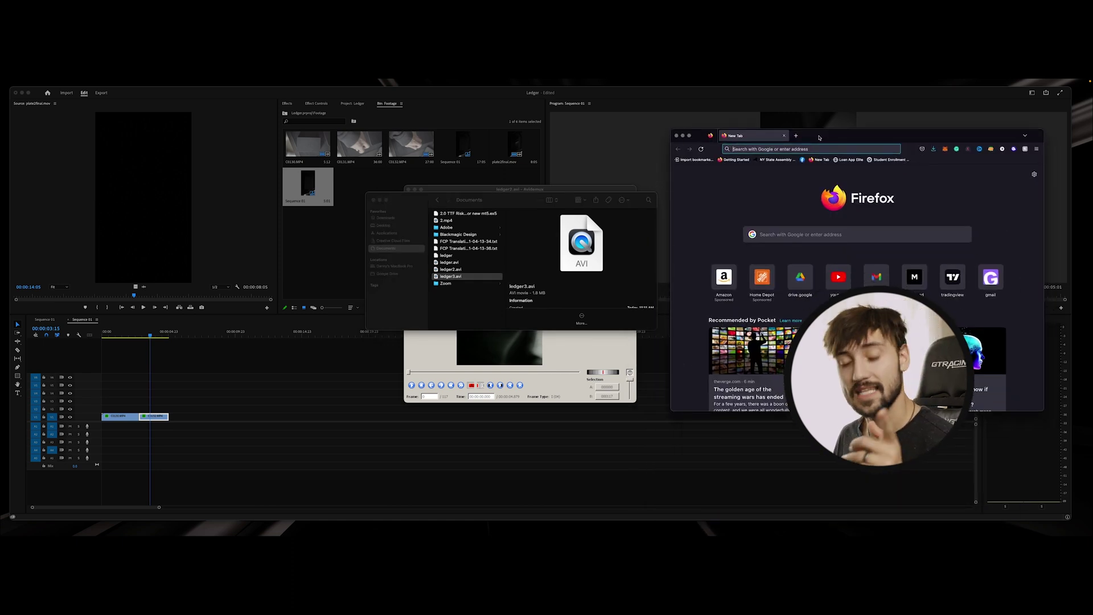
type("onlin")
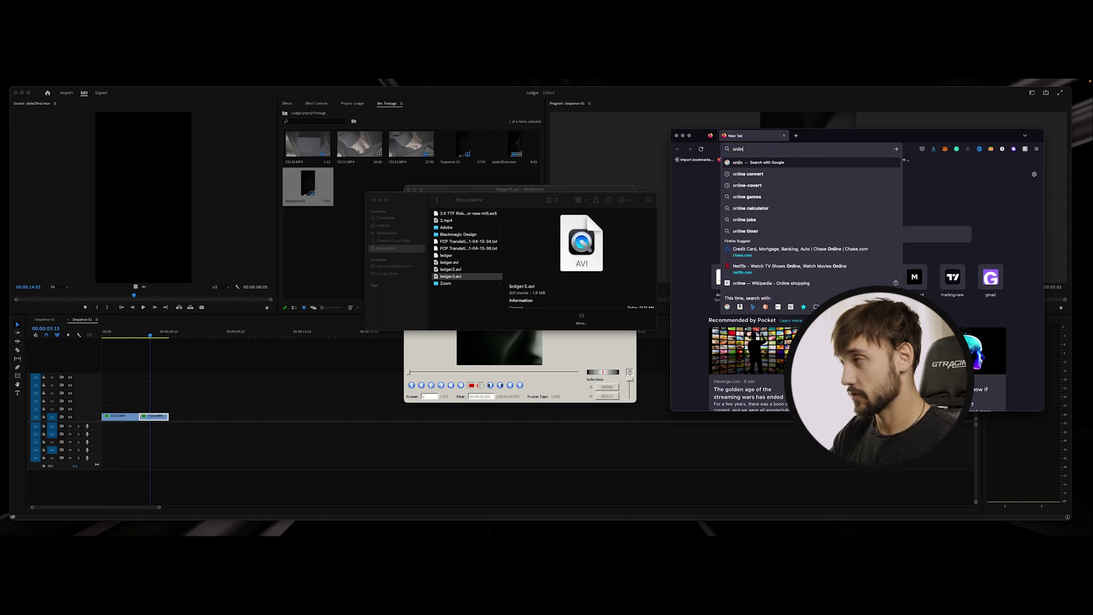
type("e-convert")
key("Return")
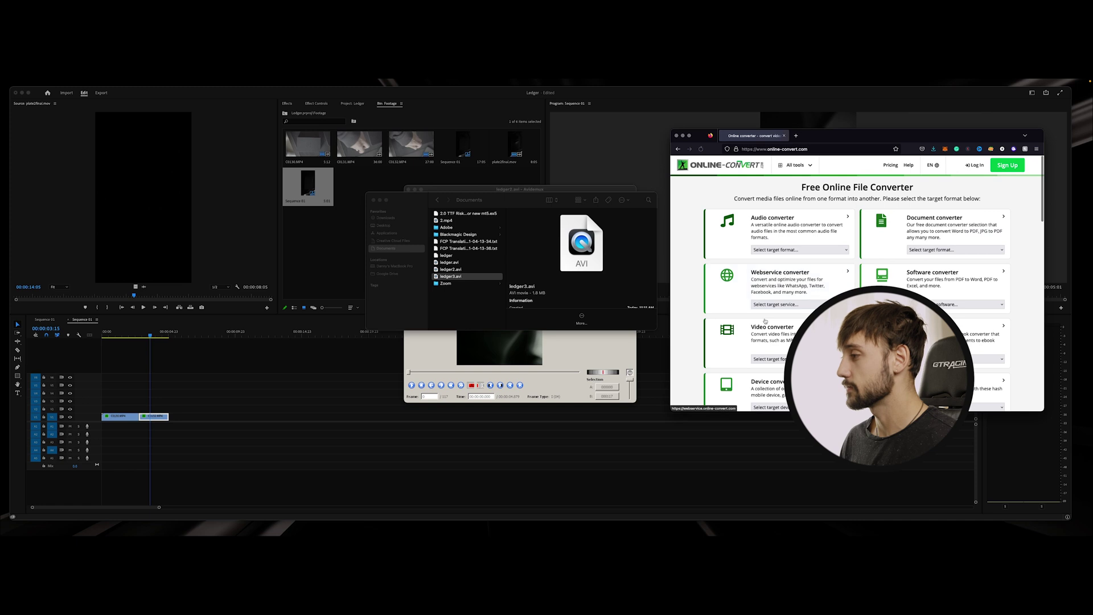
scroll(792, 304, "down", 2)
left_click(793, 303)
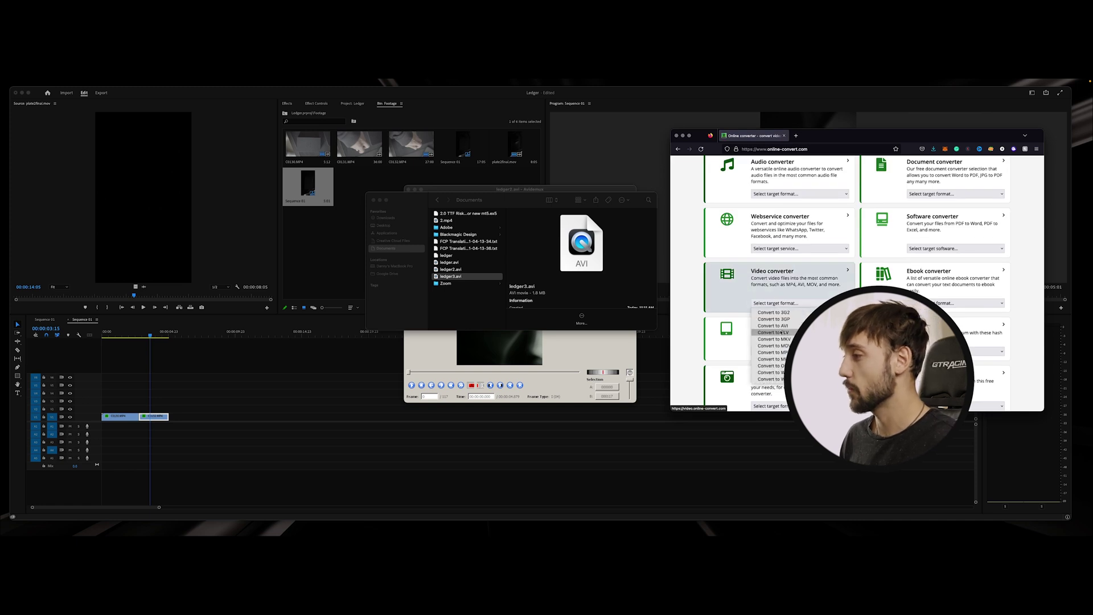
left_click(773, 352)
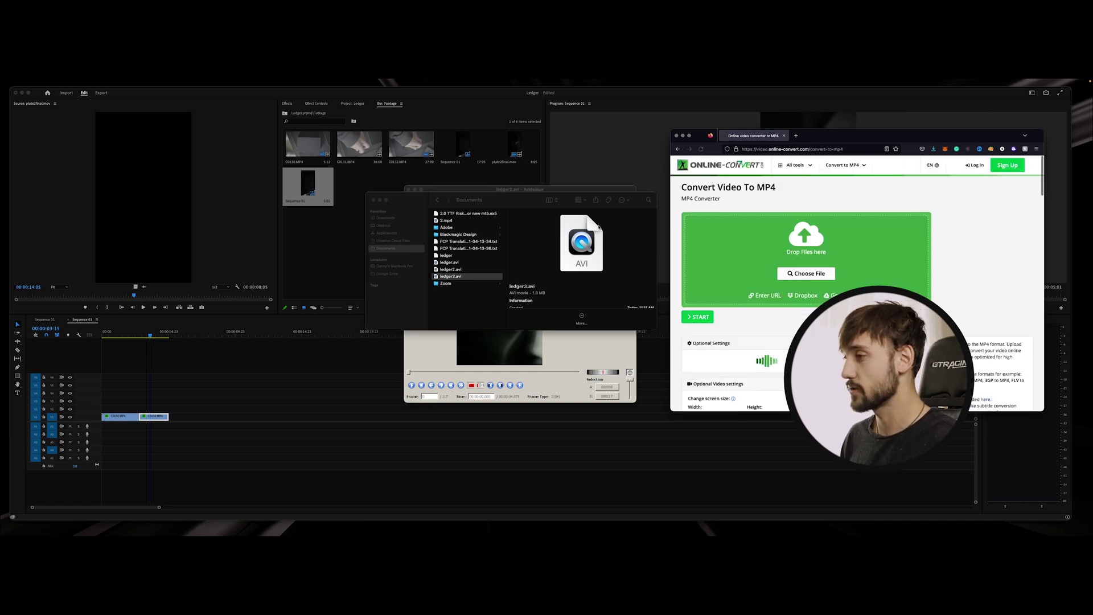
- Upload ledger3.avi from the Finder window to the MP4 converter and start the conversion with the default settings
left_click_drag(462, 275, 799, 274)
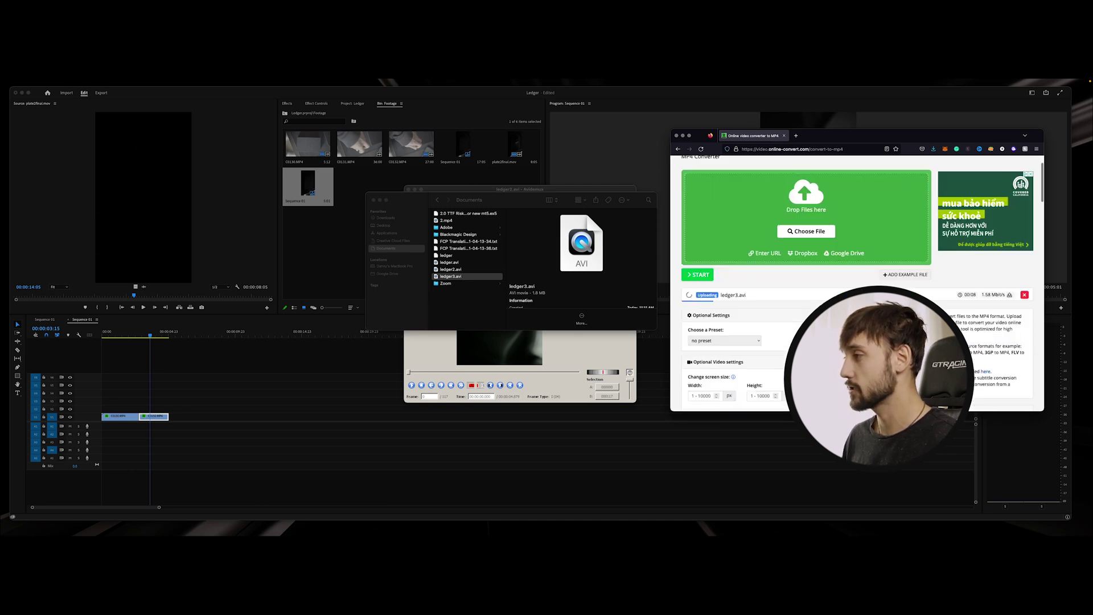
scroll(857, 281, "down", 10)
scroll(699, 287, "down", 10)
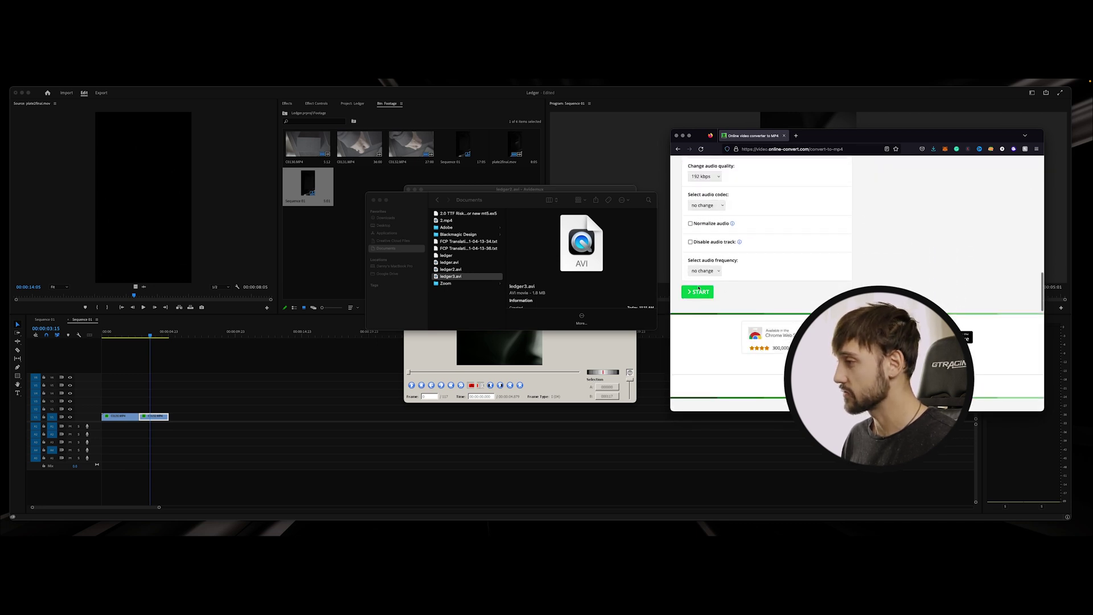
left_click(698, 293)
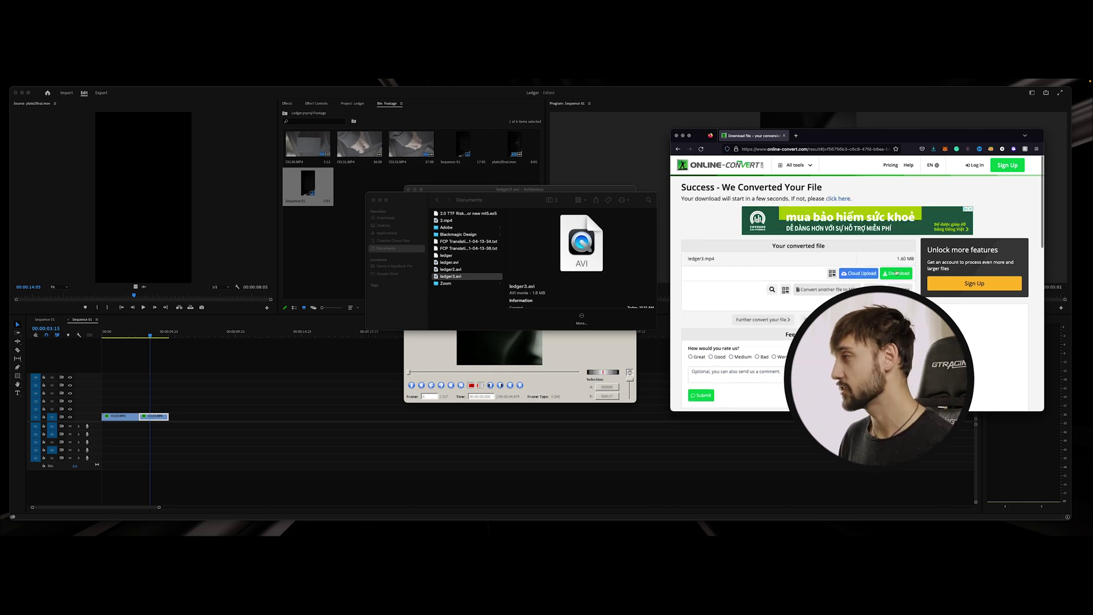
- Download the converted ledger3.mp4 and show the Downloads folder in Finder
left_click(898, 274)
left_click(394, 219)
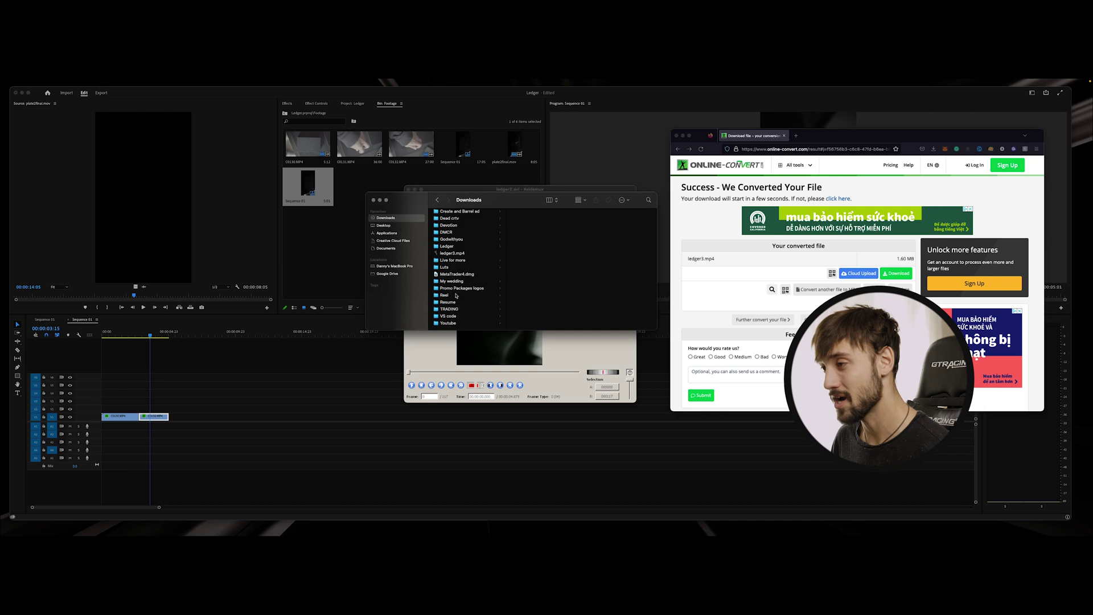
- Preview the converted ledger3.mp4 in the Downloads folder, and close the preview
left_click(459, 254)
key("space")
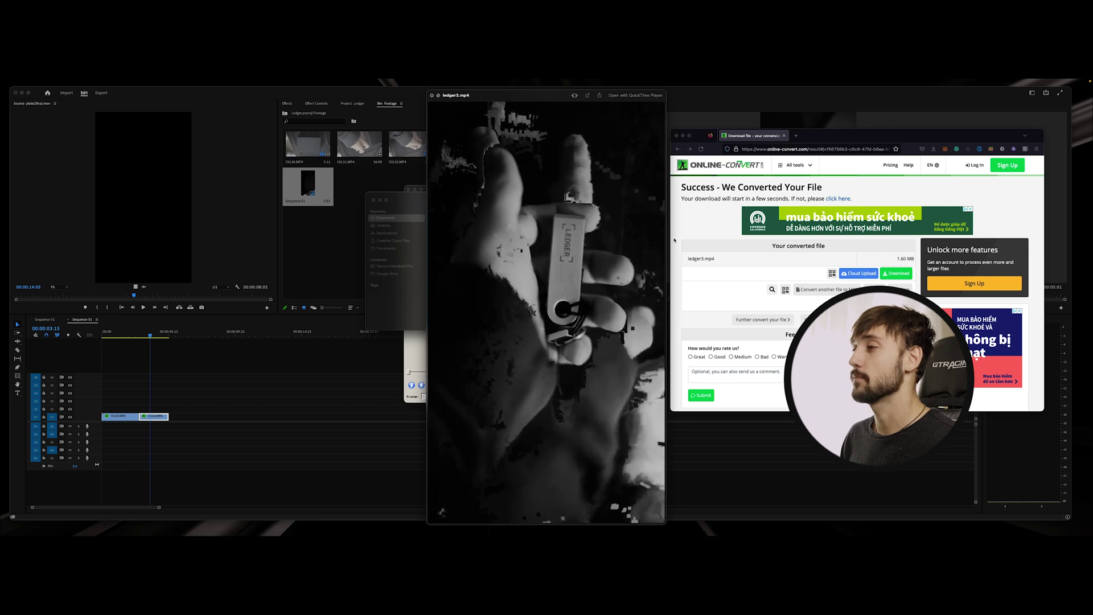
key("space")
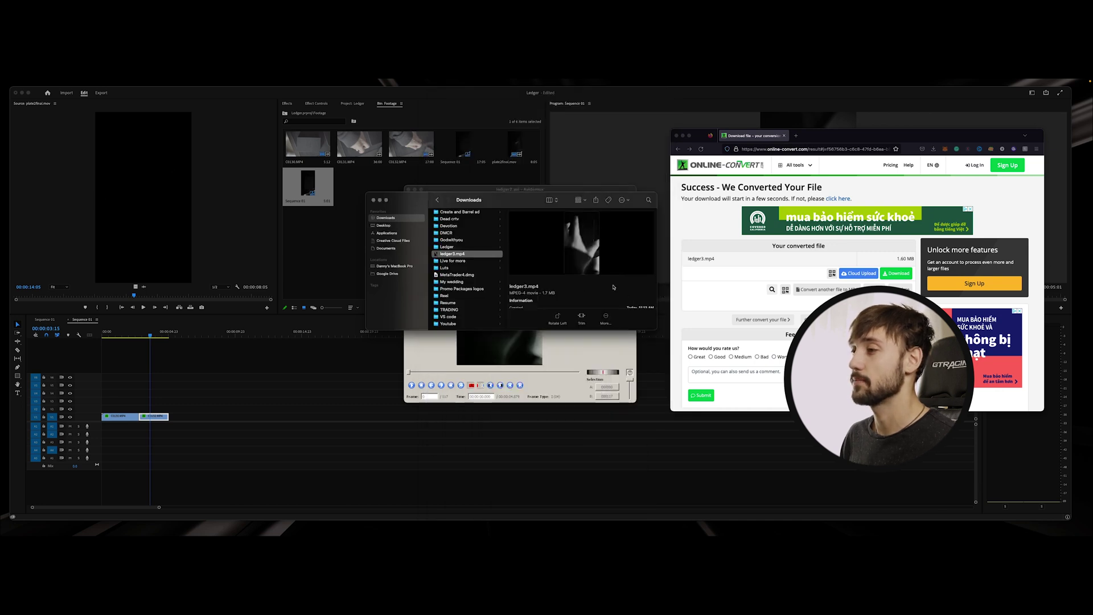
- Place ledger3.mp4 from Downloads in the Premiere Pro timeline, after a gap behind the two existing clips, and delete its audio
left_click_drag(451, 257, 252, 415)
left_click(232, 436)
key("Delete")
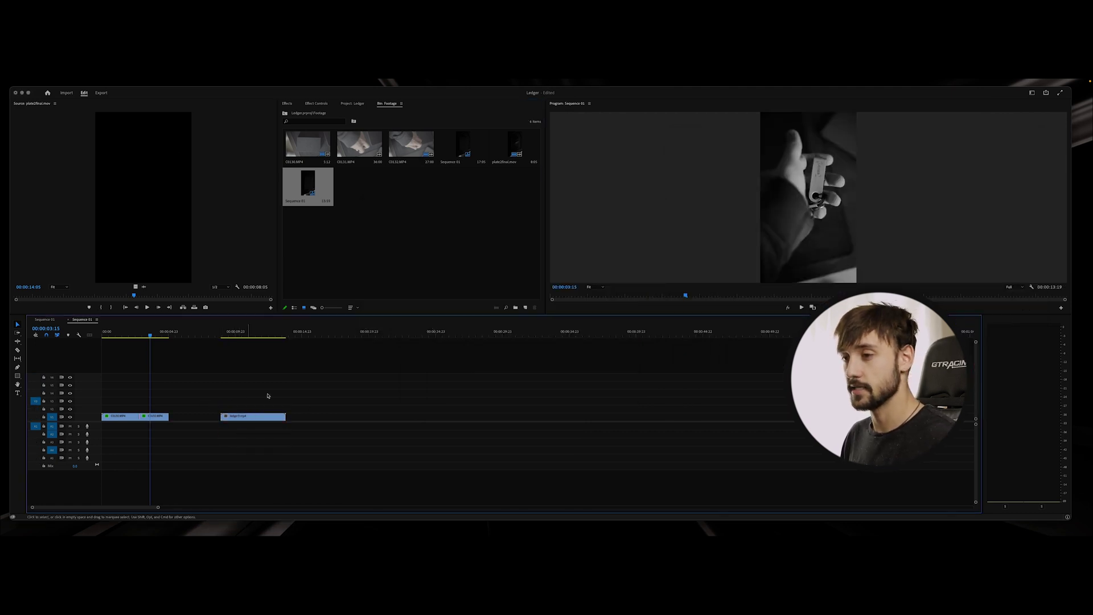
- Open the full Ledger edit sequence, play it from the start through to the closing titles, and save the project
left_click(52, 321)
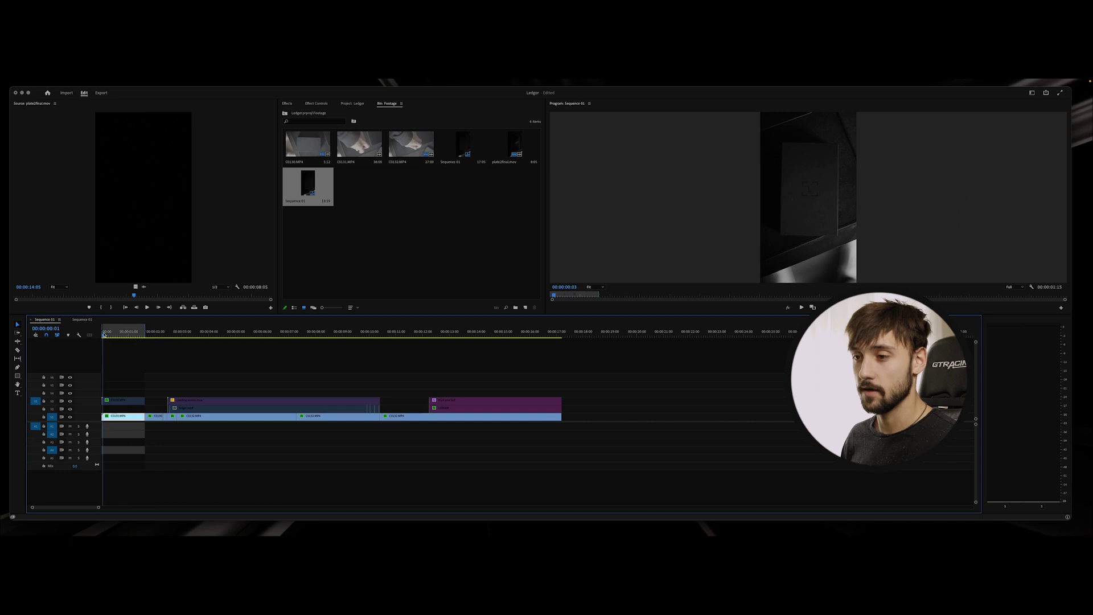
left_click_drag(274, 371, 105, 401)
key("space")
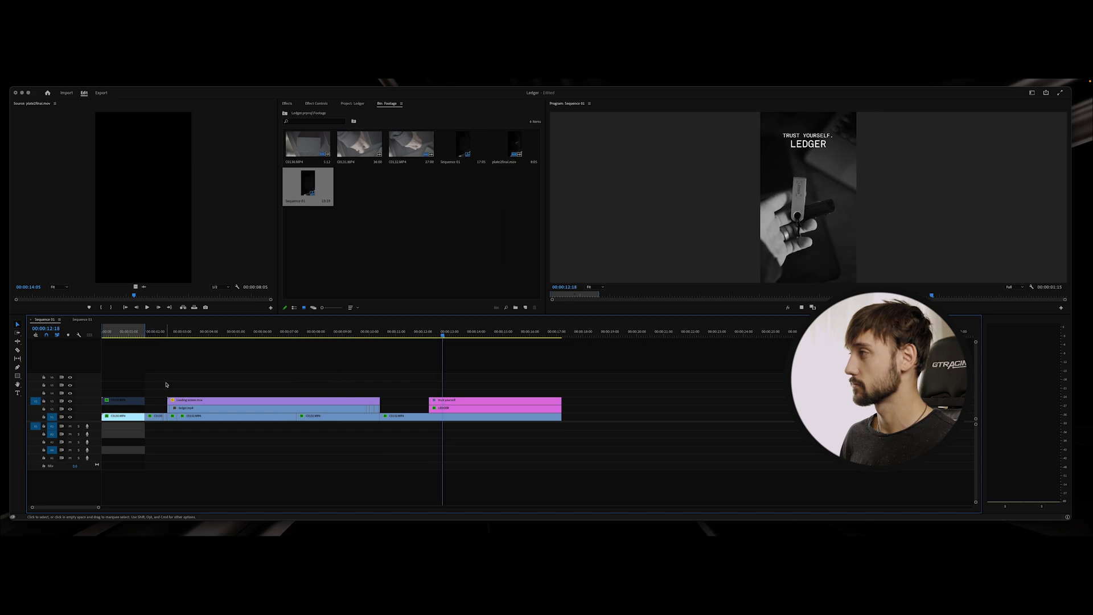
left_click(484, 417)
key("cmd+s")
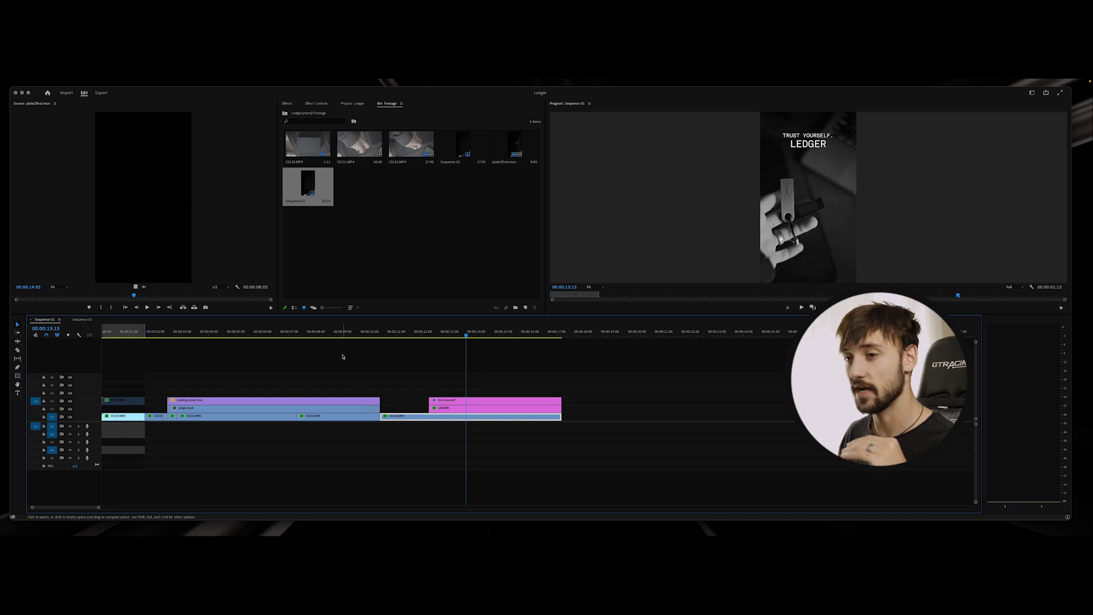
- Compare the start of ledger3.mp4 in the short sequence with the glitch transition where the loading screen overlay begins in the full edit
left_click(76, 319)
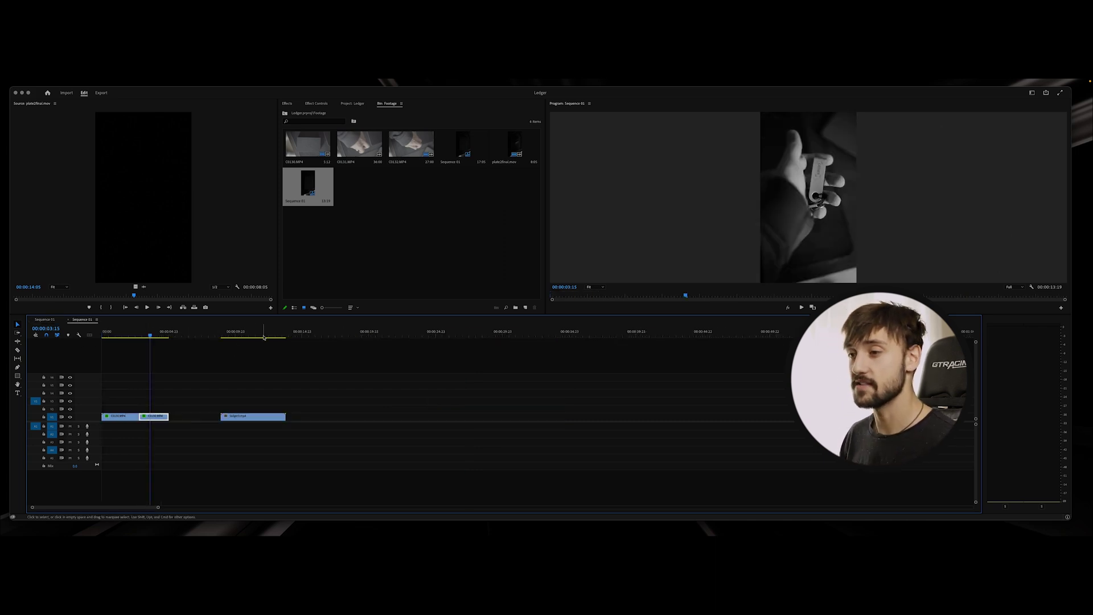
mouse_move(223, 336)
left_mouse_down()
mouse_move(271, 339)
mouse_move(222, 348)
mouse_move(248, 351)
mouse_move(234, 349)
left_mouse_up()
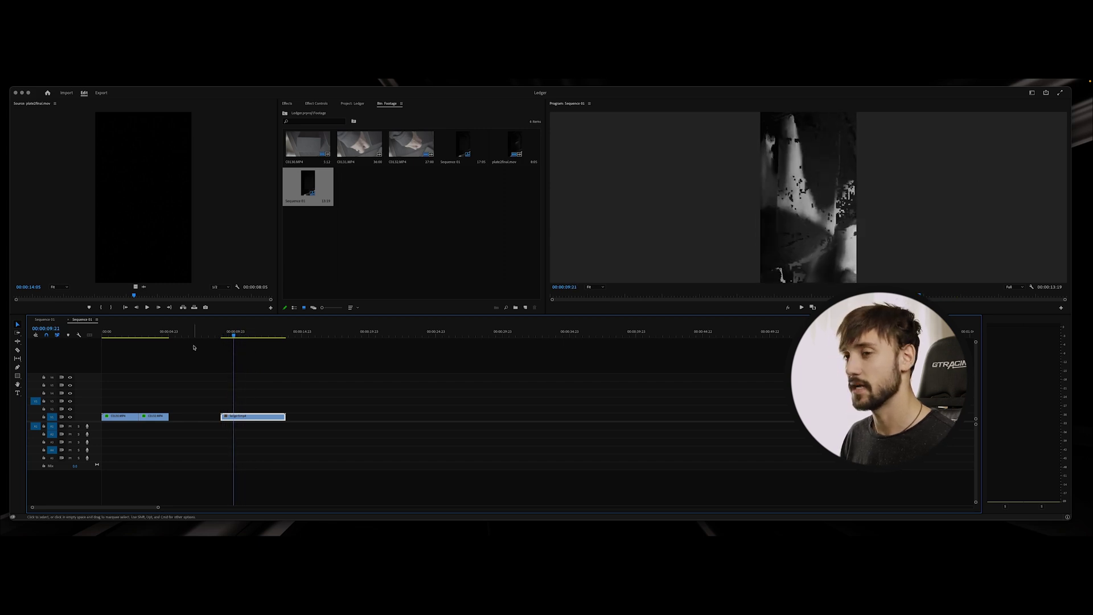
left_click(57, 319)
left_click_drag(136, 335, 168, 339)
key("=")
left_click(335, 335)
left_click_drag(335, 335, 393, 361)
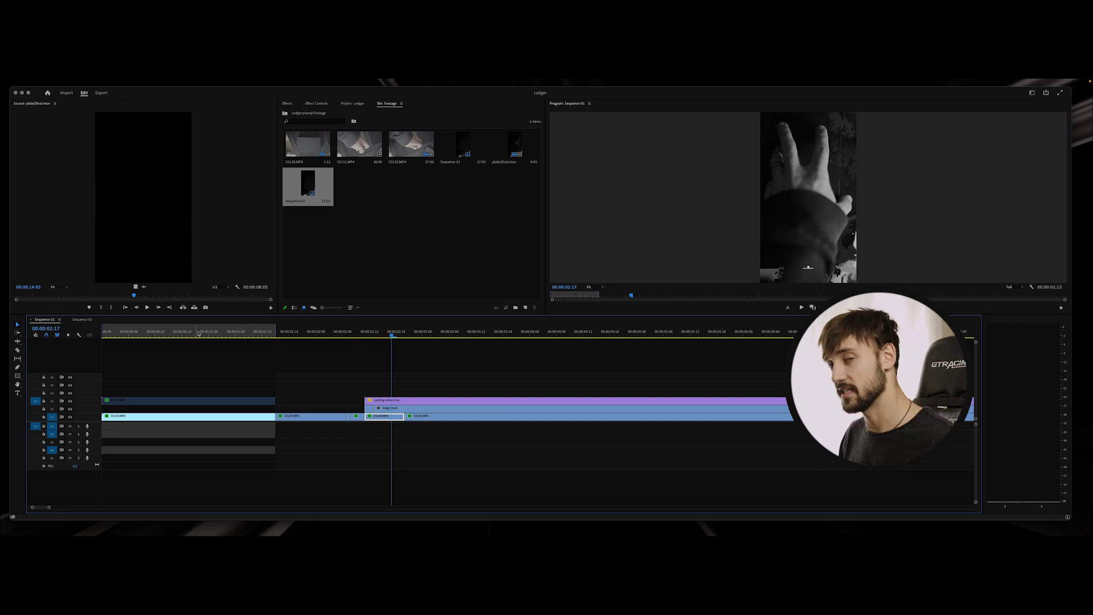
- Return to the short sequence and scrub through the ledger3.mp4 clip toward its end
left_click(82, 319)
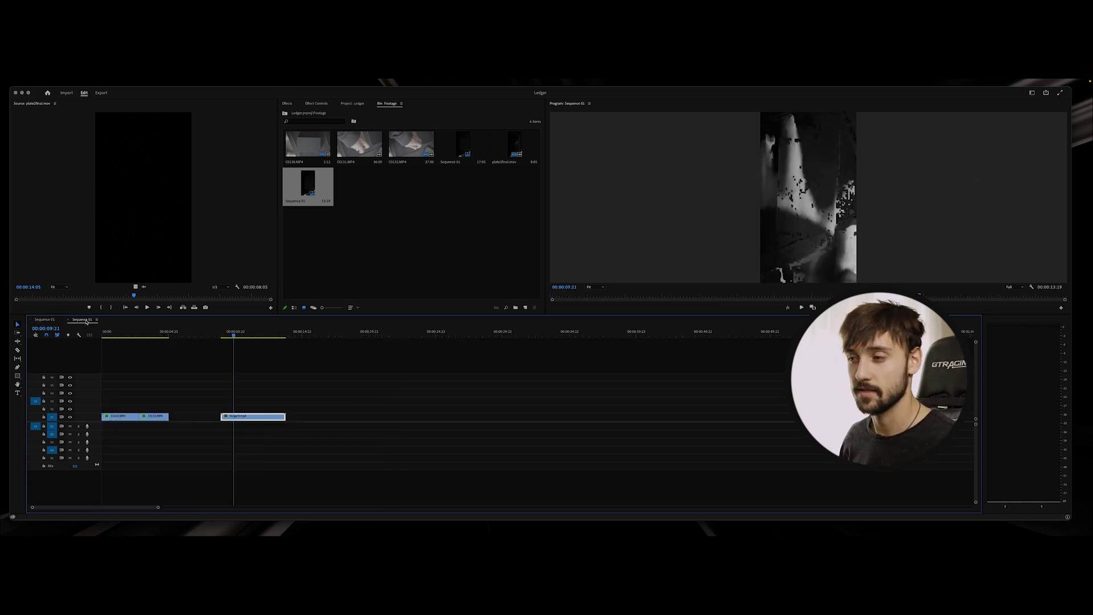
left_click(232, 336)
left_click_drag(232, 336, 272, 339)
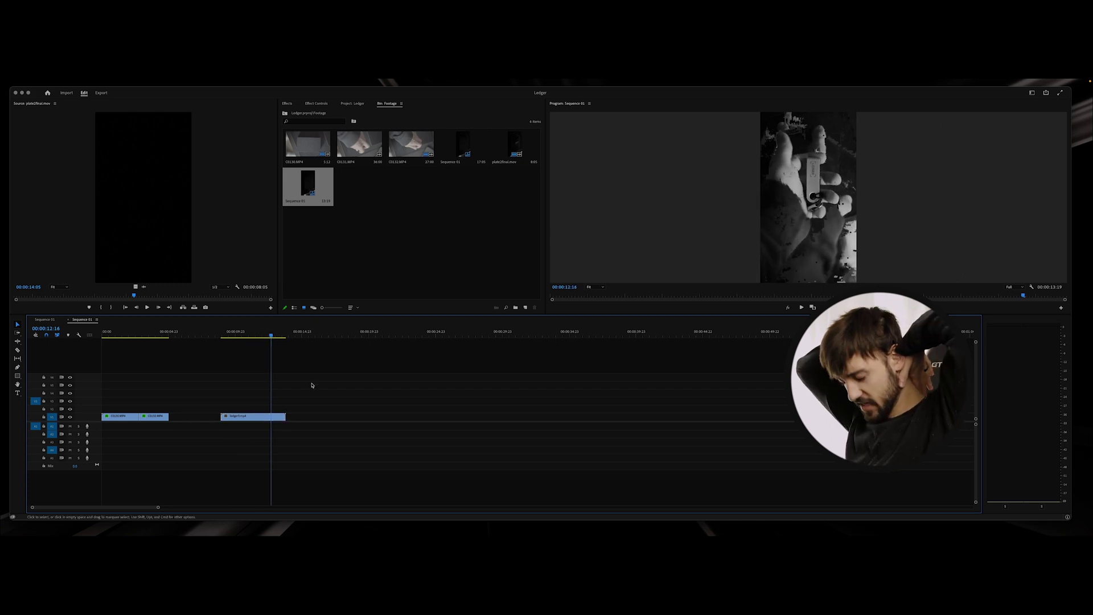